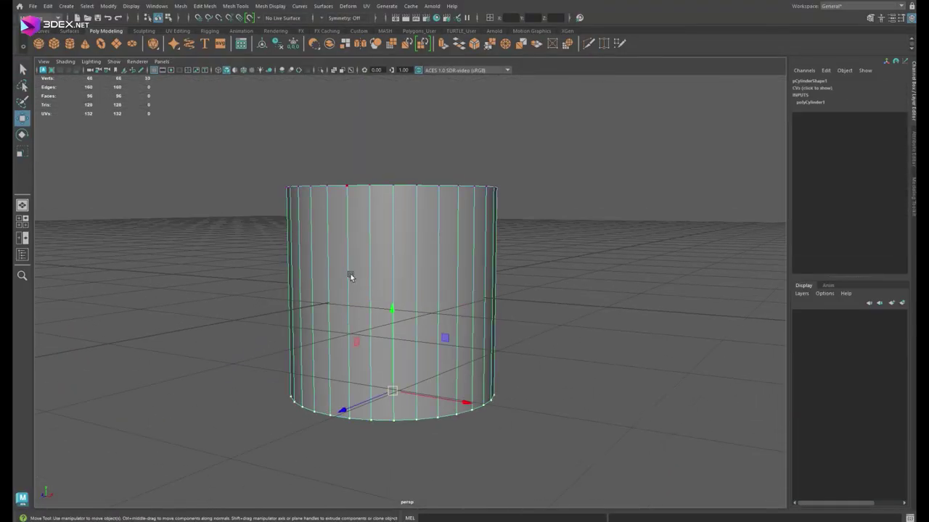
- Bevel the cylinder's top cap edge with 4 segments at fraction 0.91
click(390, 172)
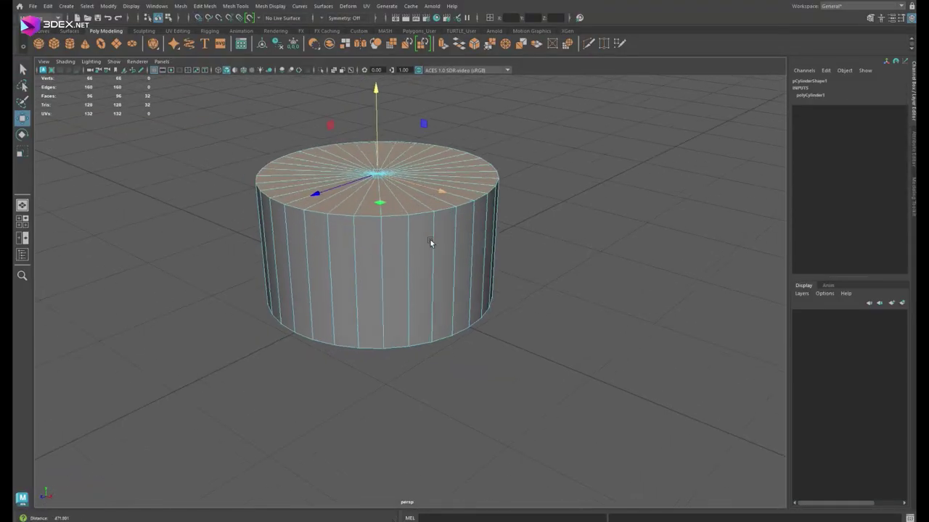
shift+right_click(373, 196)
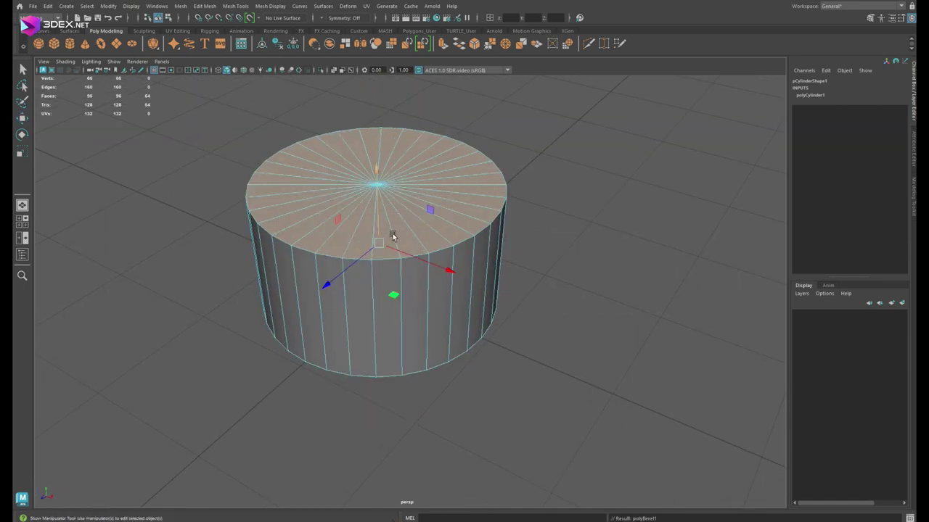
mouse_move(633, 375)
mouse_down()
mouse_move(653, 376)
mouse_move(656, 364)
mouse_up()
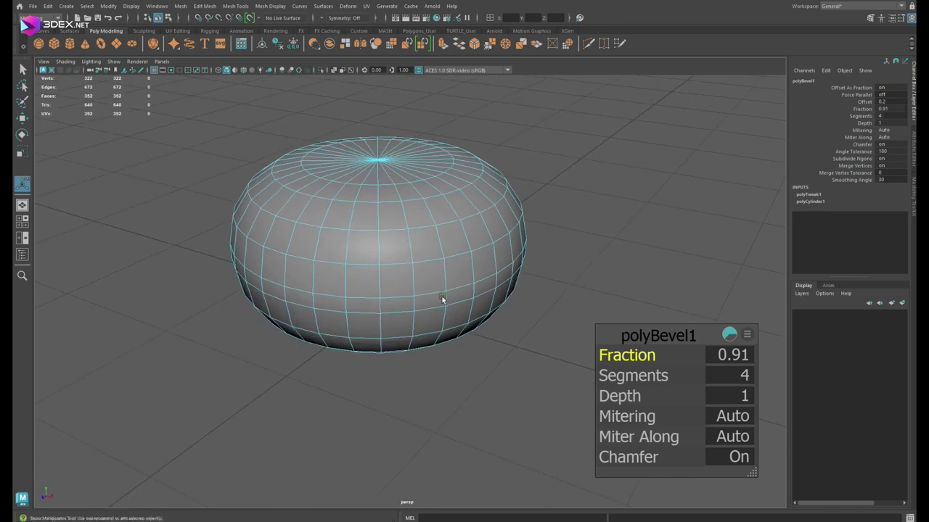
key(q)
mouse_move(400, 262)
alt+mouse_down()
mouse_move(425, 290)
mouse_move(451, 285)
alt+mouse_up()
- Bevel a middle edge loop and scale it outward into a raised band around the pot
key(ctrl+b)
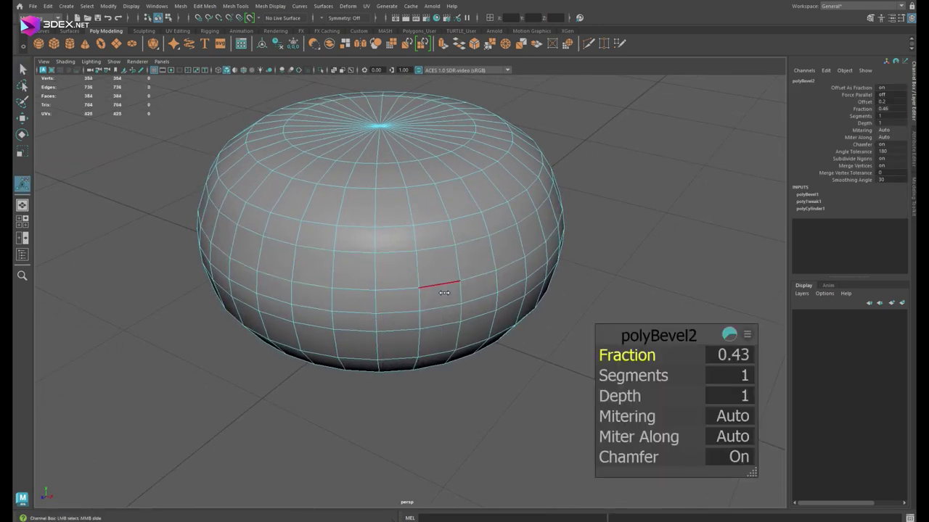
key(e)
key(r)
alt+drag(375, 179, 411, 190)
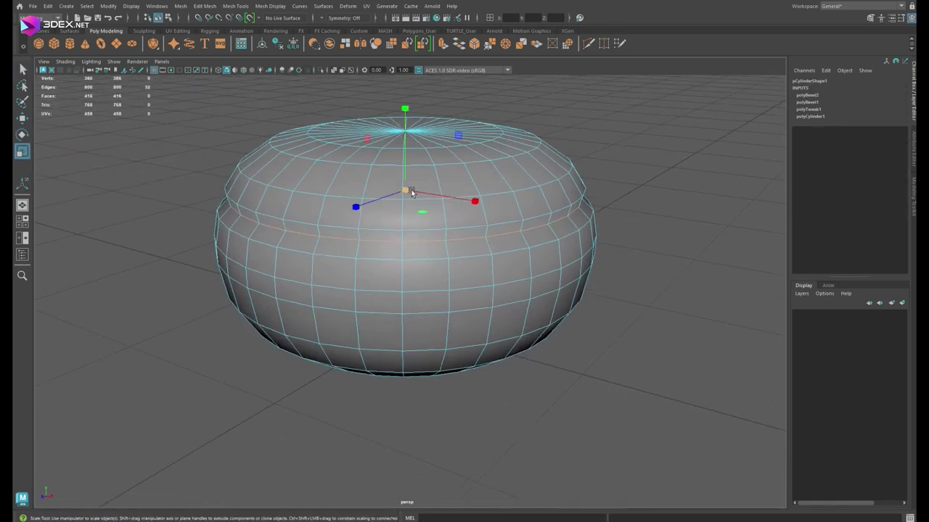
mouse_move(441, 248)
shift+right_down()
mouse_move(444, 232)
mouse_move(363, 247)
shift+right_up()
drag(240, 135, 321, 207)
alt+right_drag(535, 190, 535, 244)
- Extrude the pot's top cap faces twice and shrink them inward to form a rim
key(F11)
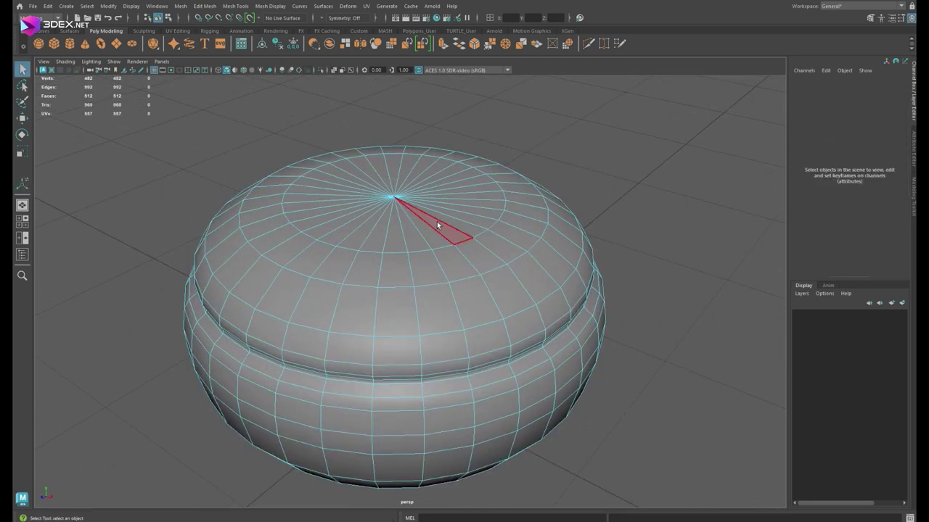
double_click(437, 221)
alt+right_drag(484, 210, 476, 218)
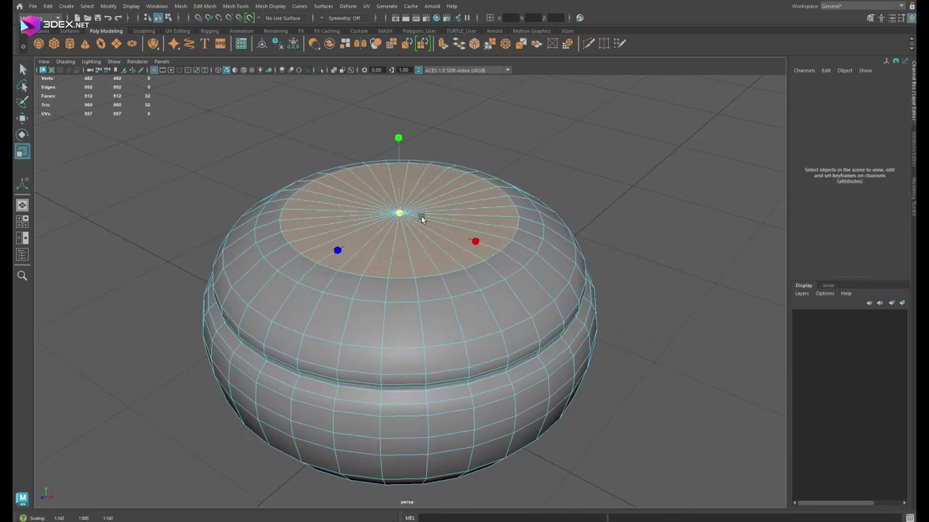
key(w)
key(ctrl+e)
scroll(396, 190, up, 2)
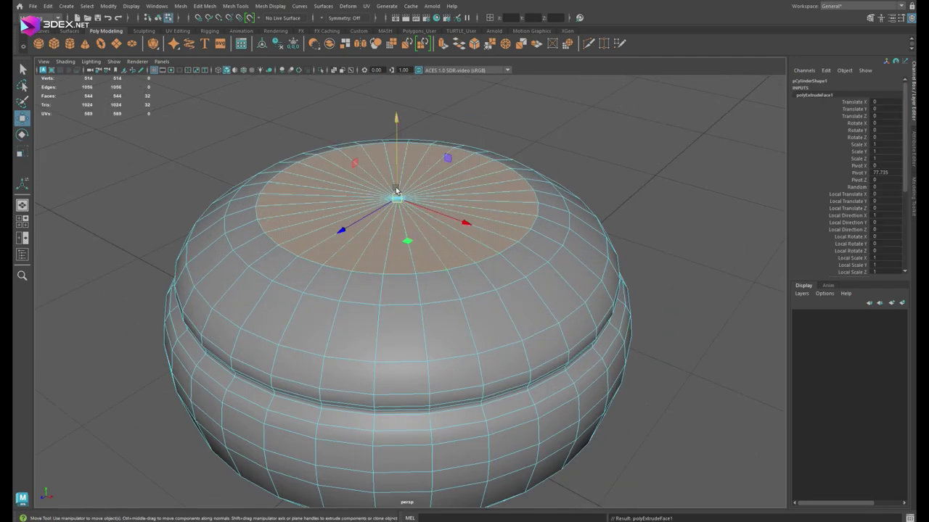
key(ctrl+e)
drag(396, 197, 380, 192)
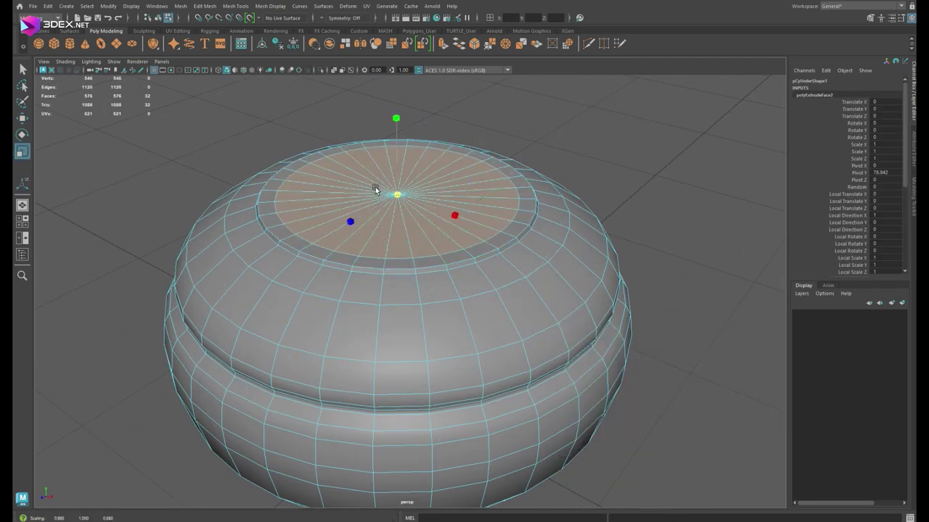
- Extrude the centre faces down into a recessed opening, then add a new cube
key(ctrl+e)
scroll(404, 161, down, 2)
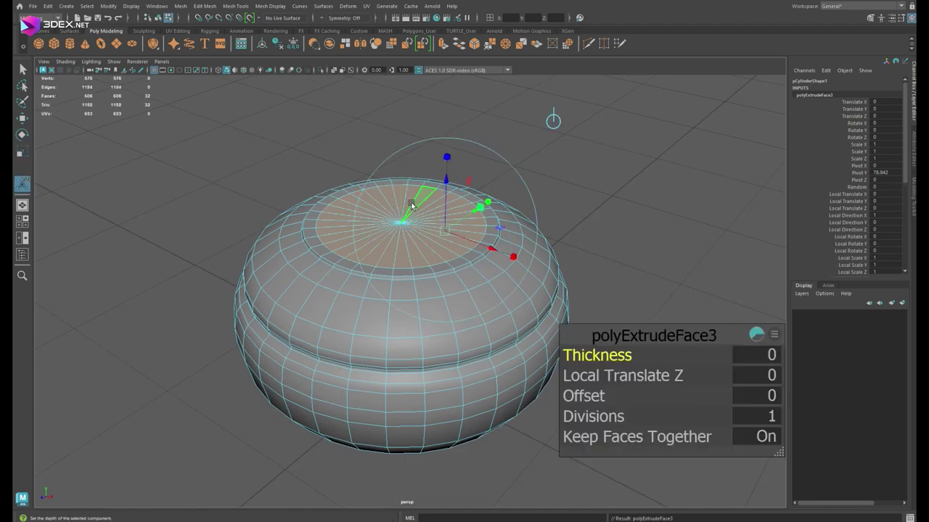
key(w)
key(ctrl+e)
scroll(401, 166, up, 2)
drag(401, 167, 394, 181)
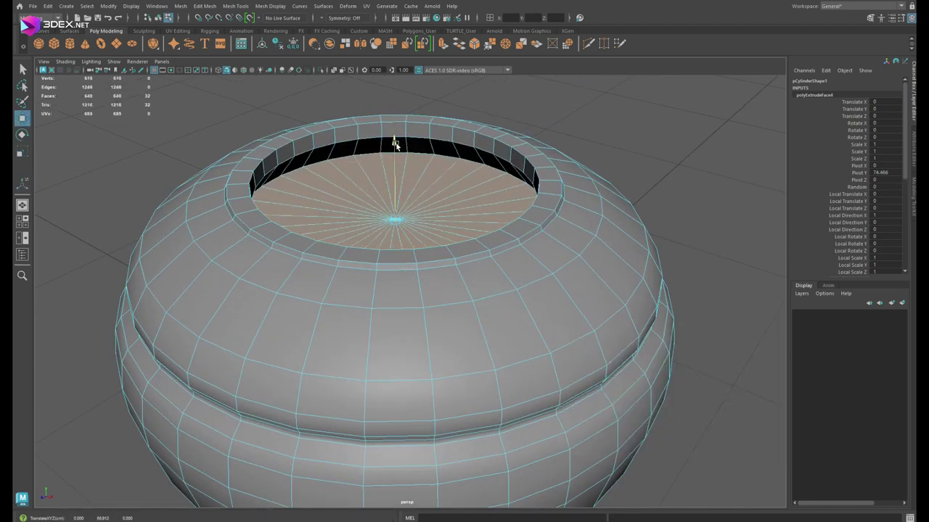
right_drag(396, 146, 421, 166)
scroll(470, 262, down, 5)
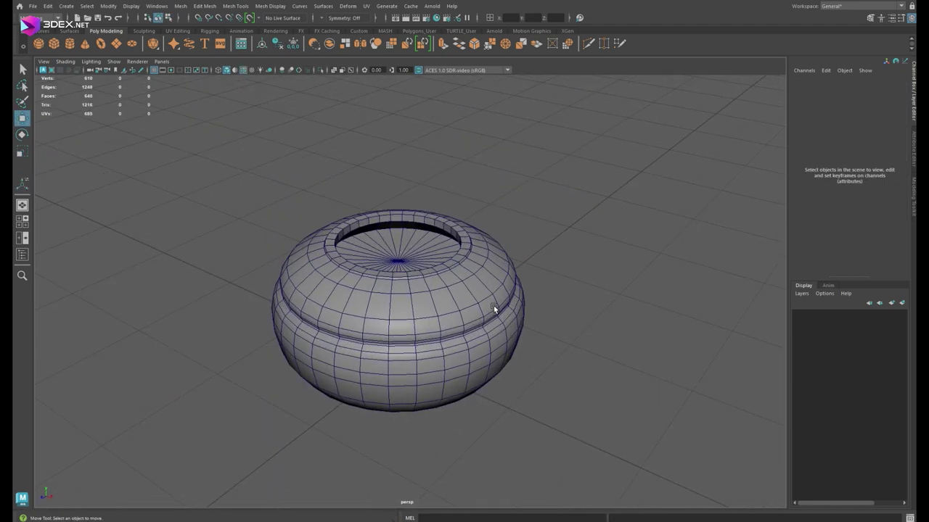
shift+right_drag(494, 305, 439, 237)
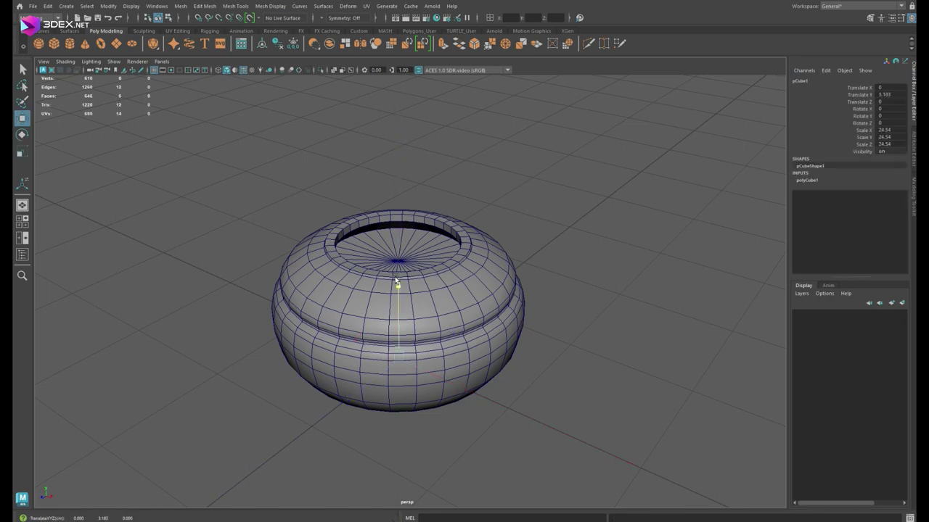
- Lift the cube out of the pot and subdivide the flattened plane into more faces
drag(398, 284, 435, 162)
click(428, 162)
scroll(435, 213, up, 3)
scroll(379, 209, up, 2)
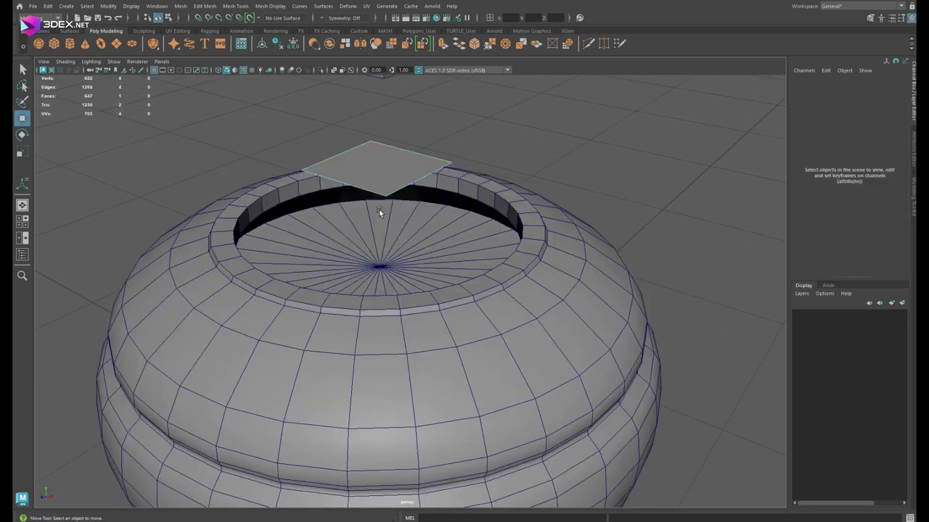
click(379, 174)
alt+drag(379, 209, 368, 180)
mouse_move(409, 182)
shift+right_down()
mouse_move(415, 229)
mouse_move(383, 230)
shift+right_up()
- Scale the plane to fill the pot opening and lower it slightly as the soil surface
key(r)
drag(383, 232, 368, 196)
key(w)
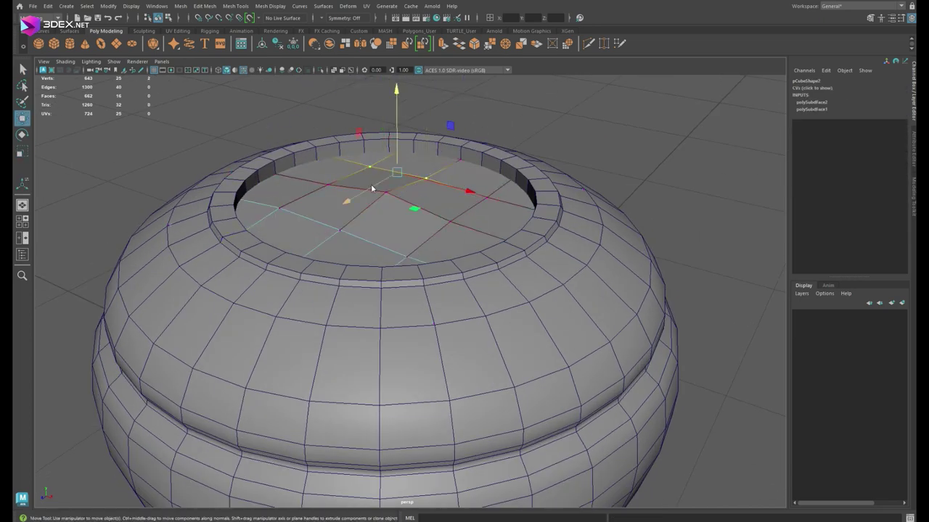
right_drag(384, 158, 390, 134)
key(r)
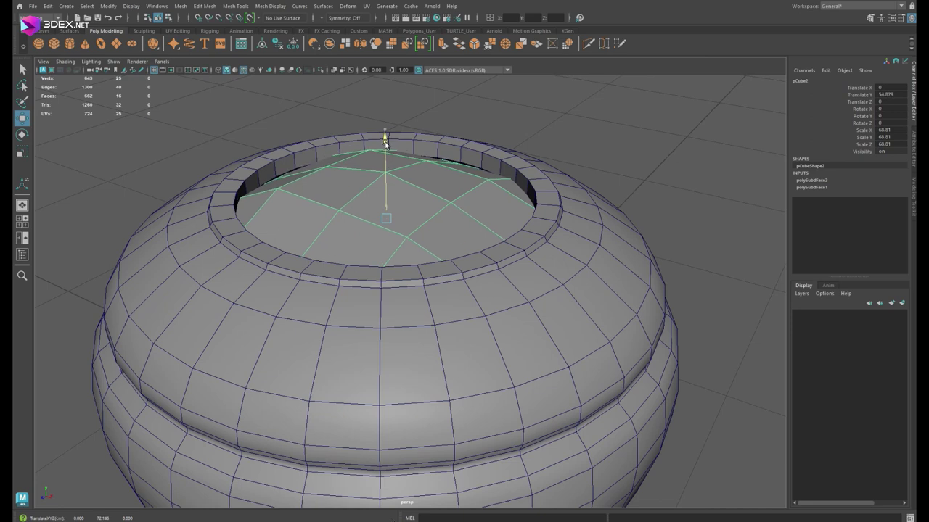
drag(390, 178, 390, 190)
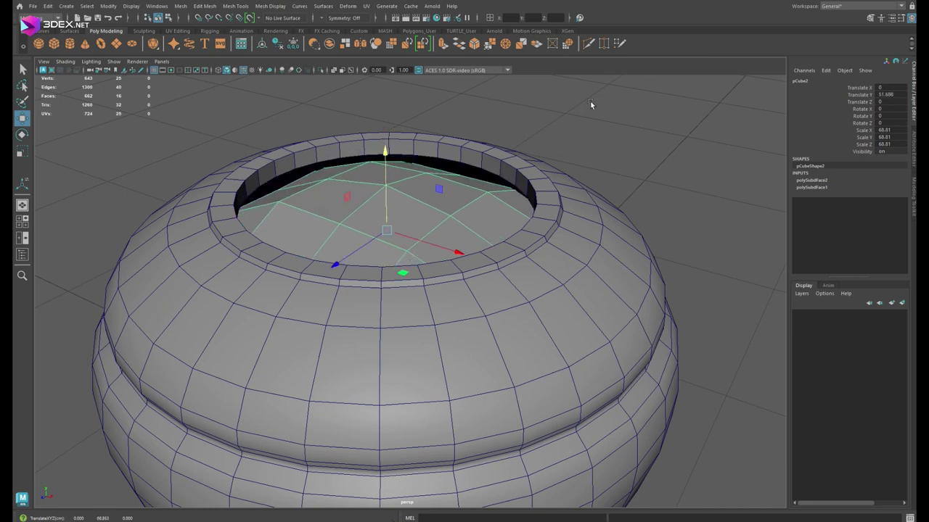
alt+drag(589, 100, 257, 106)
key(4)
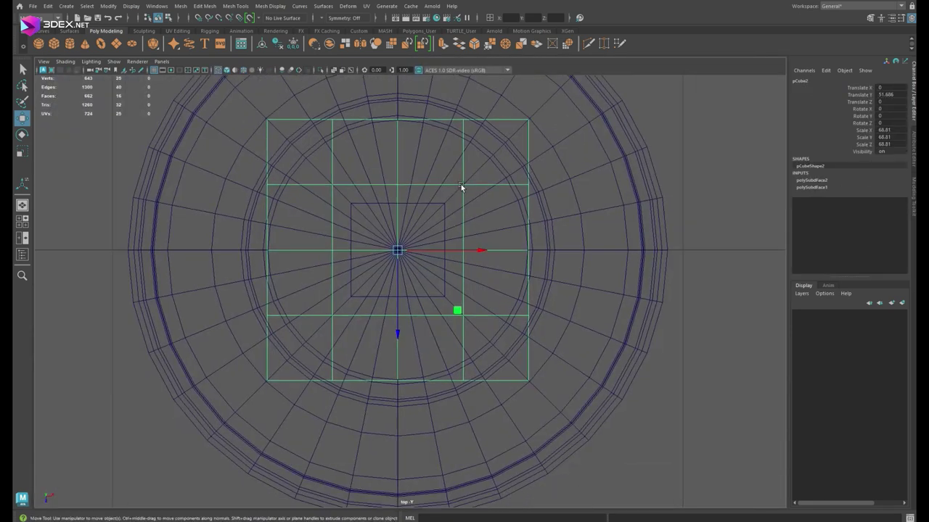
key(r)
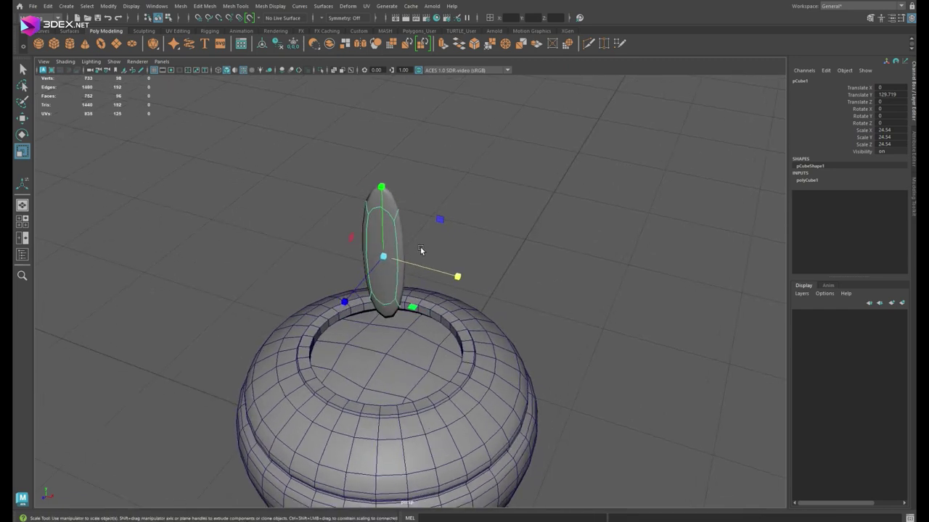
- Add vertical and horizontal edge loops to the leaf and smooth it into a dense rounded shape
shift+right_drag(393, 222, 391, 365)
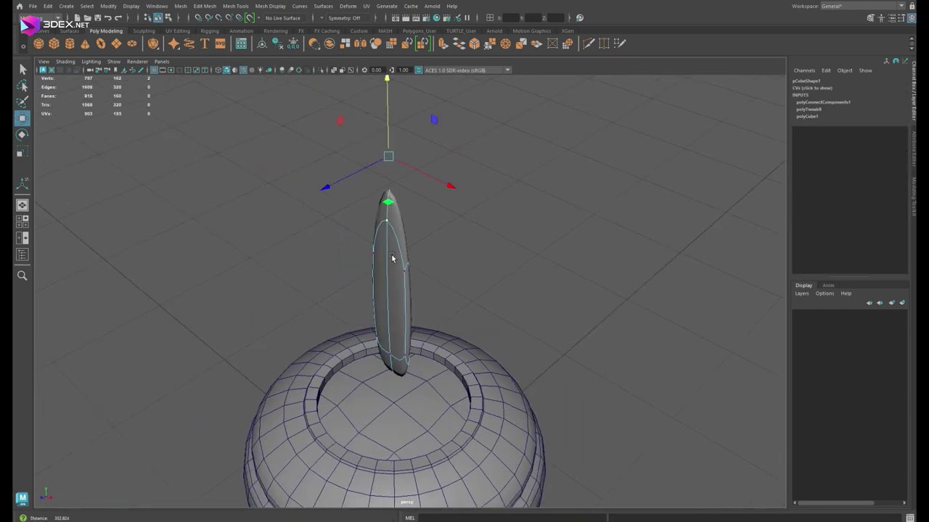
alt+drag(378, 307, 449, 243)
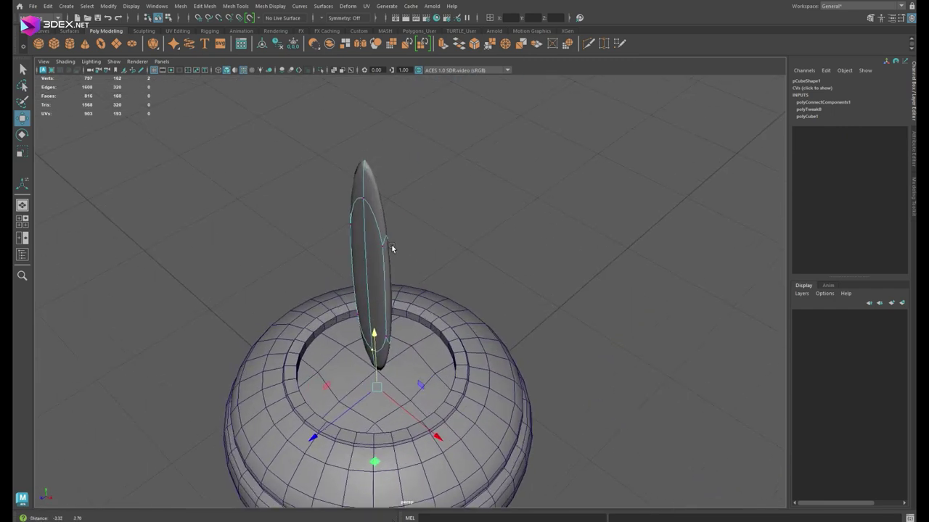
shift+right_drag(384, 232, 377, 341)
drag(359, 295, 546, 443)
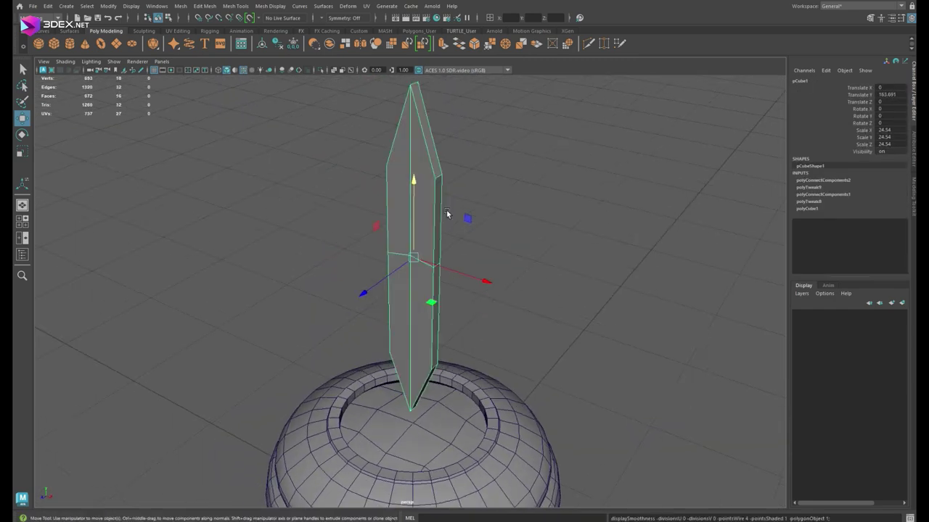
mouse_move(425, 161)
shift+right_down()
mouse_move(436, 217)
mouse_move(394, 249)
shift+right_up()
- Collapse extra edges on the leaf to flatten its form
scroll(421, 246, up, 3)
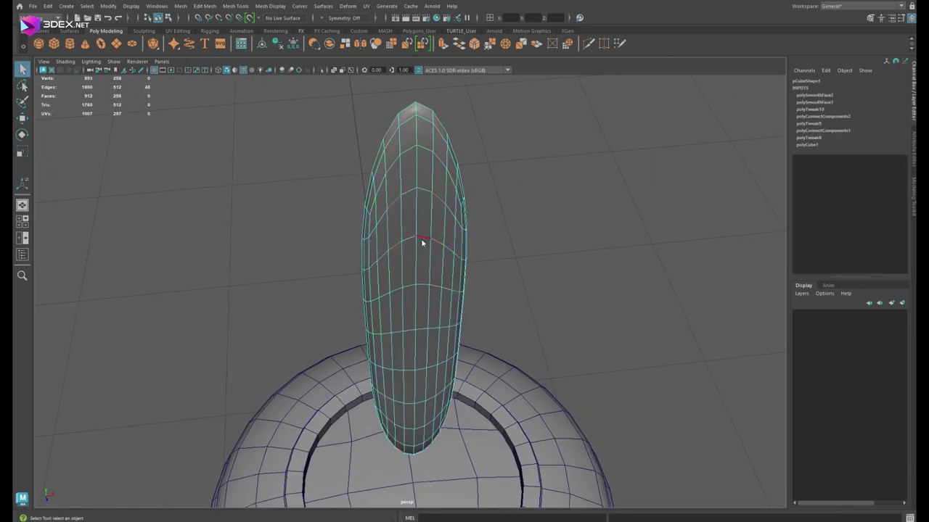
alt+drag(420, 238, 368, 175)
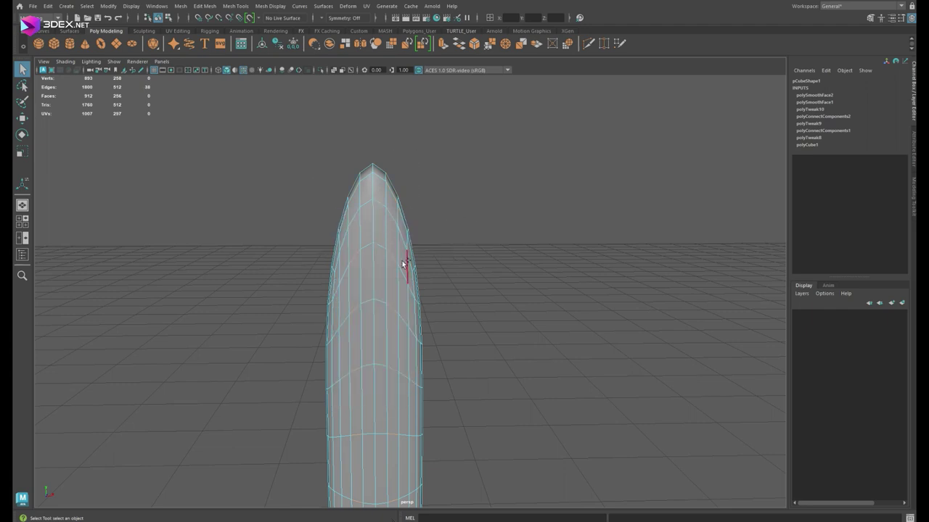
shift+right_drag(404, 264, 399, 298)
alt+drag(405, 288, 378, 372)
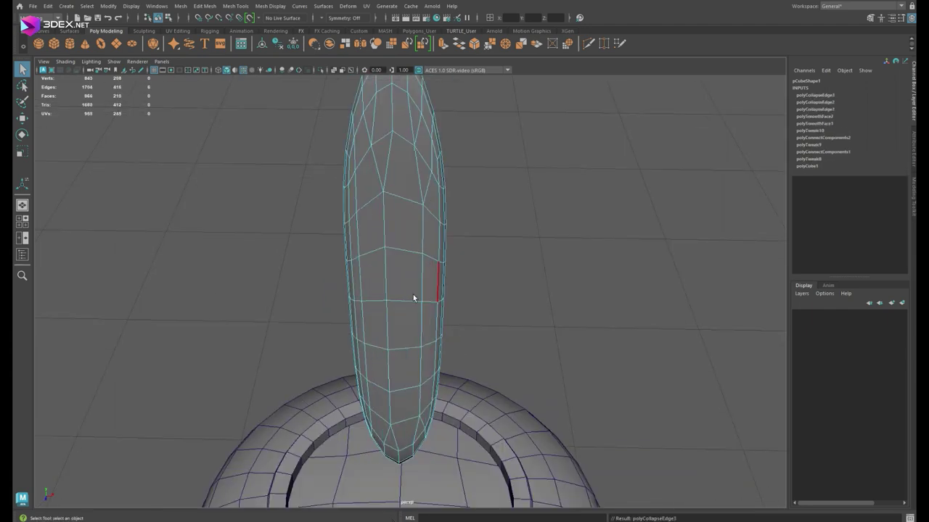
alt+drag(413, 297, 444, 435)
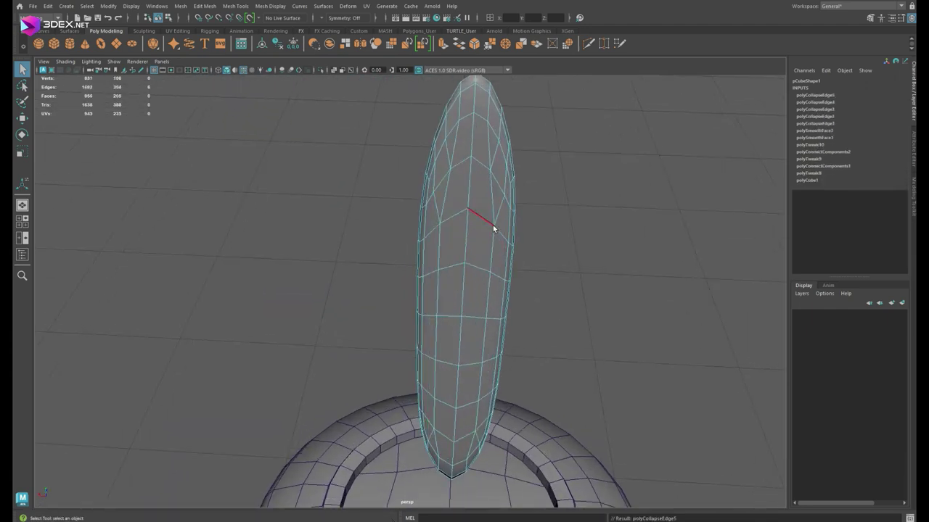
shift+right_drag(494, 229, 508, 261)
mouse_move(507, 262)
alt+mouse_down()
mouse_move(586, 326)
mouse_move(441, 368)
mouse_move(435, 307)
mouse_move(506, 247)
mouse_move(416, 251)
alt+mouse_up()
mouse_move(416, 251)
alt+right_down()
mouse_move(373, 232)
mouse_move(399, 238)
alt+right_up()
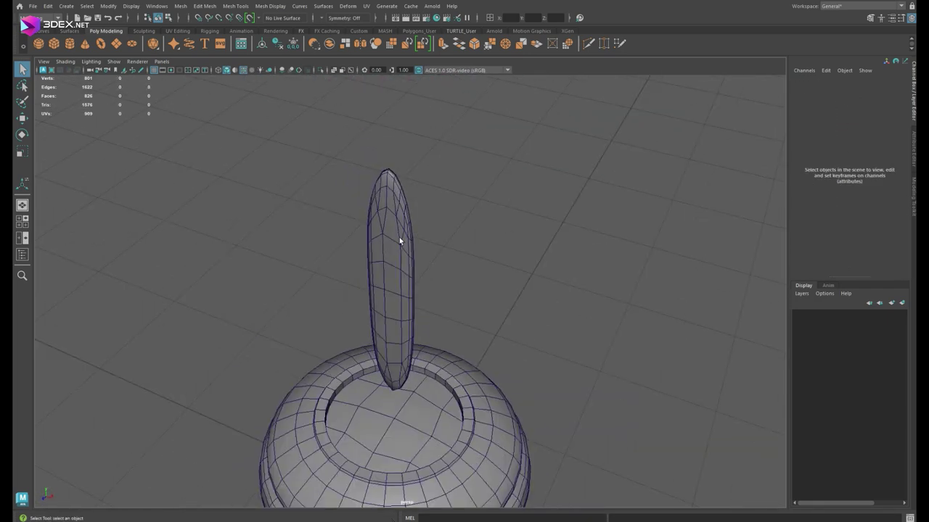
- Pull the leaf's top vertex into a pointed tip, then return to object mode
click(399, 237)
alt+drag(399, 237, 415, 159)
key(F9)
key(w)
click(385, 174)
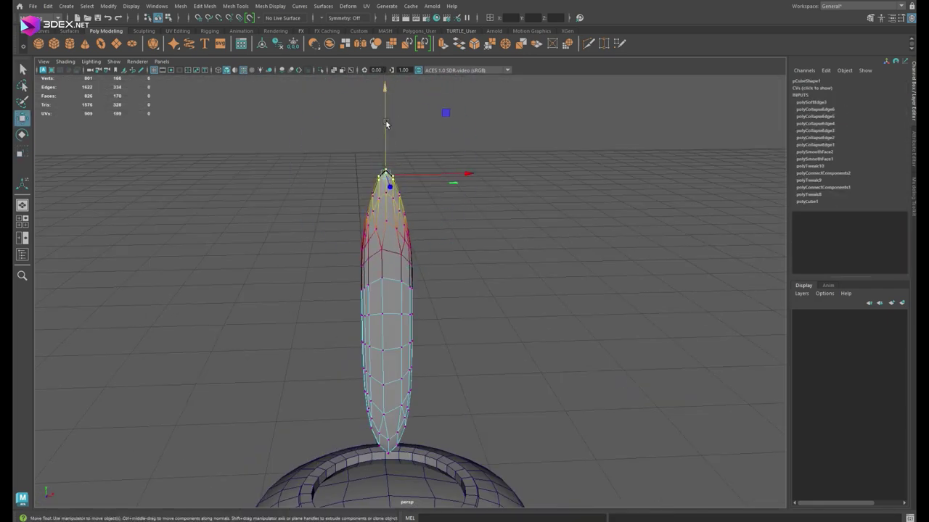
mouse_move(386, 124)
alt+mouse_down()
mouse_move(383, 231)
mouse_move(452, 256)
mouse_move(418, 238)
alt+mouse_up()
key(F8)
click(382, 231)
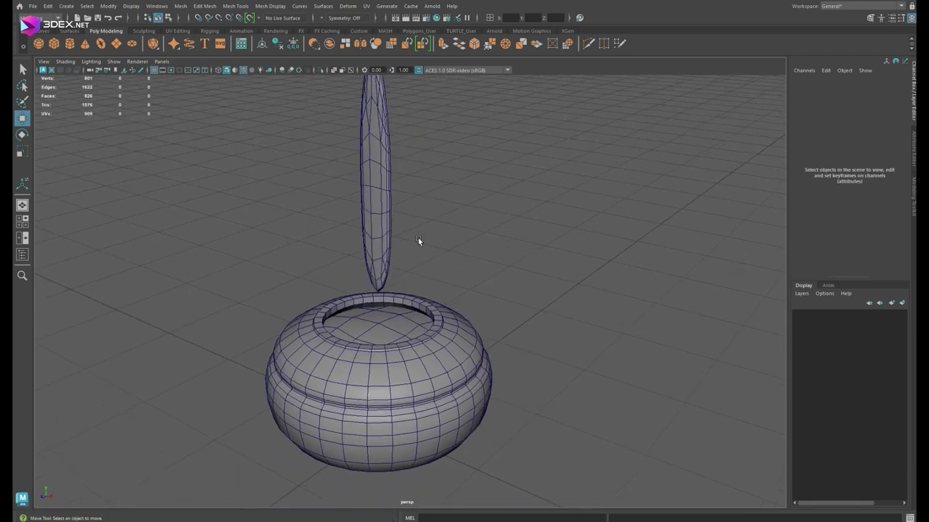
- Bend the copied blade's tip sideways, adjust its pivot, and tilt it outward
alt+middle_drag(378, 169, 378, 202)
click(378, 203)
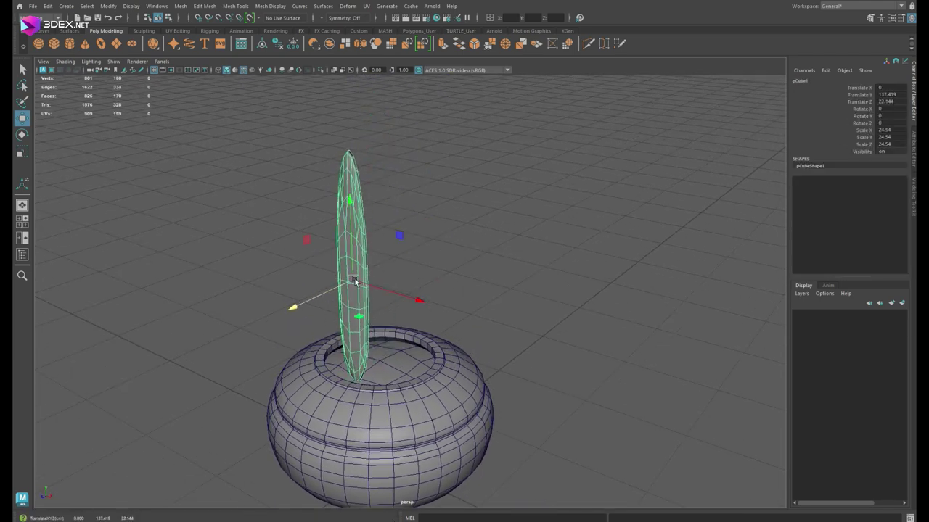
drag(361, 158, 369, 263)
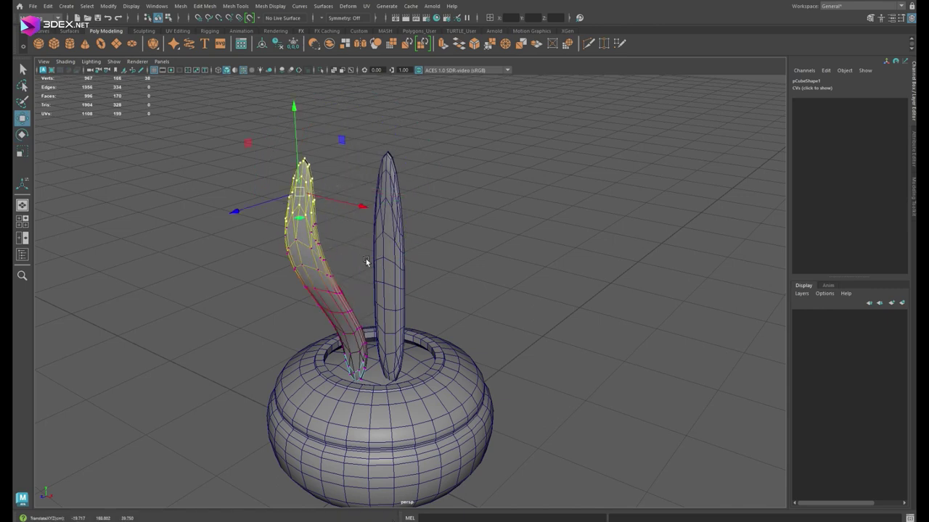
key(F8)
key(w)
key(ctrl+1)
key(Insert)
key(ctrl+1)
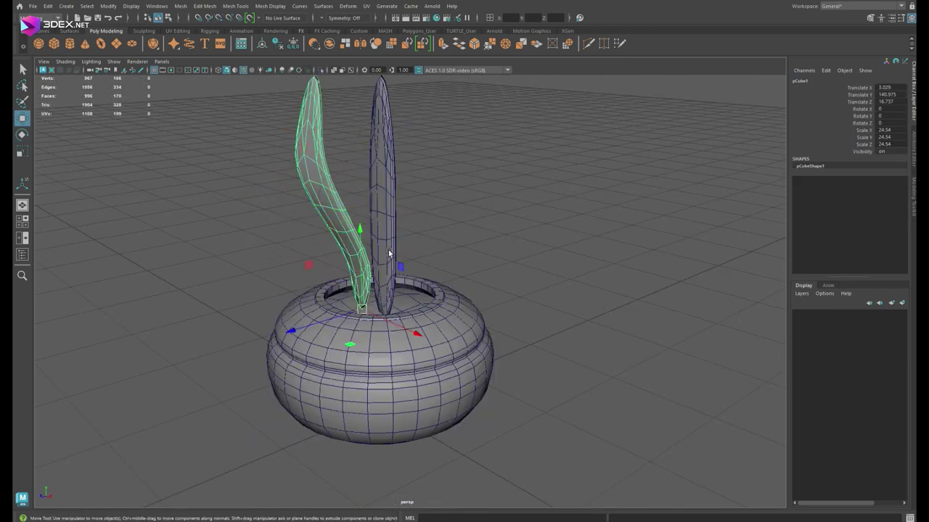
key(e)
drag(345, 328, 373, 348)
click(346, 238)
- Move the straight blade to the left, enlarge it, and bend its tip over
key(w)
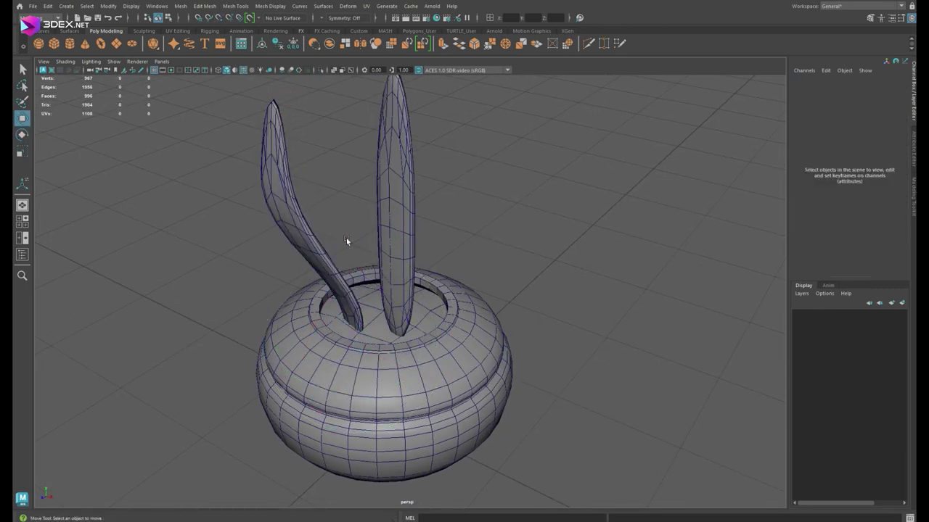
scroll(378, 255, down, 3)
alt+drag(378, 255, 365, 307)
click(385, 239)
drag(435, 270, 298, 270)
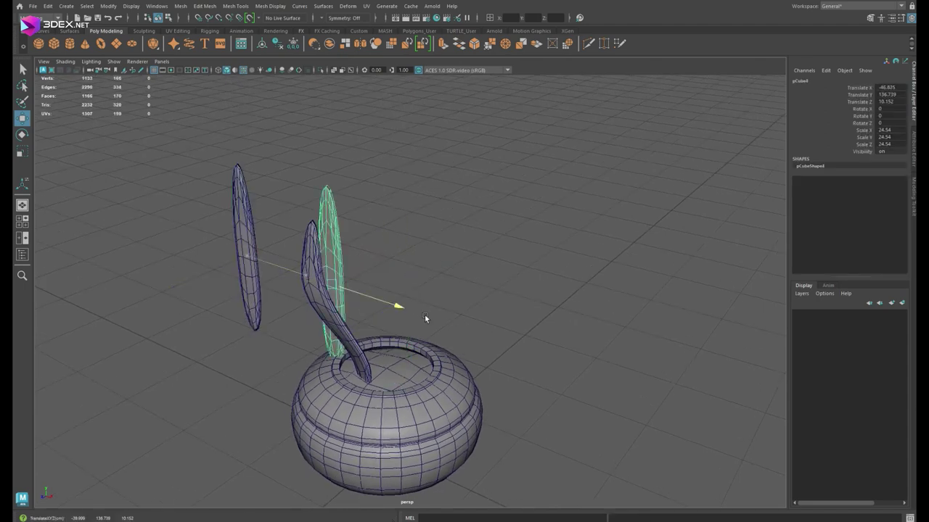
key(ctrl+1)
key(Insert)
key(ctrl+1)
alt+drag(384, 406, 377, 327)
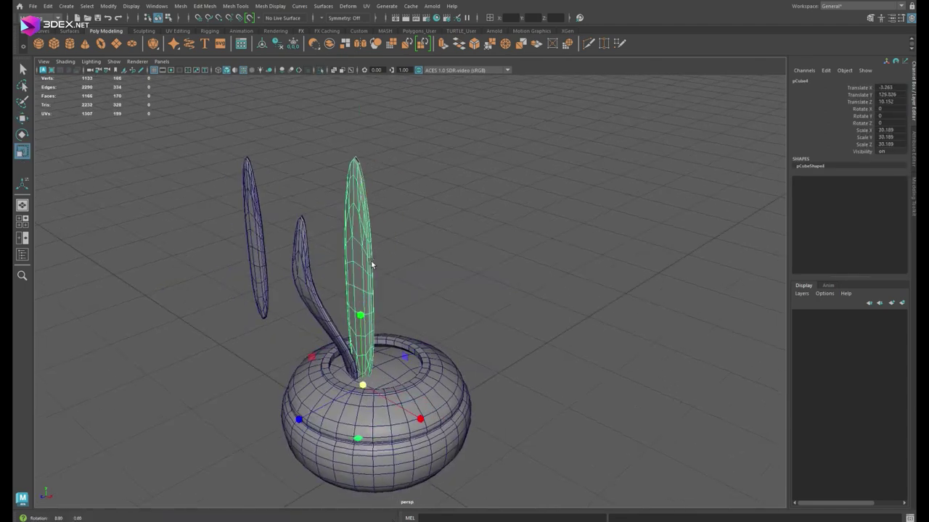
click(316, 178)
mouse_move(316, 177)
mouse_down()
mouse_move(388, 234)
mouse_move(362, 259)
mouse_up()
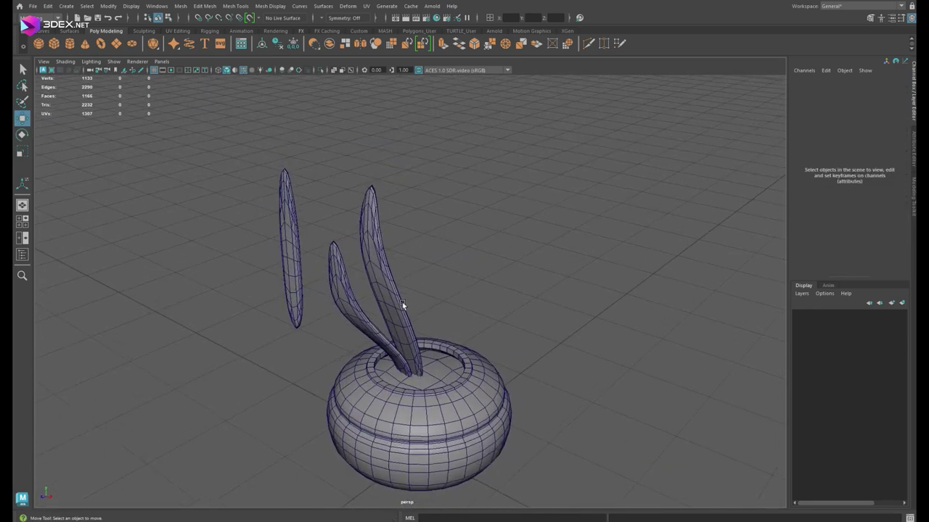
key(r)
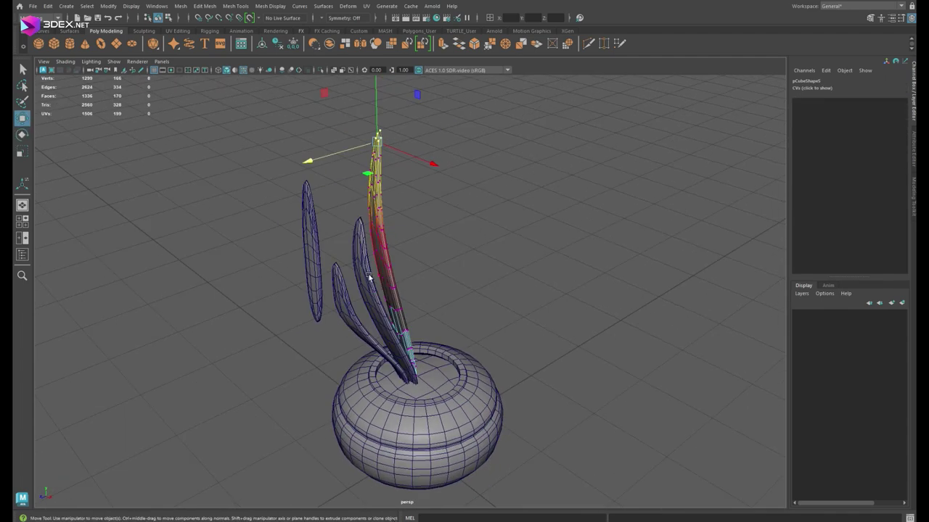
- Rotate that blade around the pot and stand it upright
mouse_move(376, 283)
alt+mouse_down()
mouse_move(327, 235)
mouse_move(385, 247)
alt+mouse_up()
key(F8)
alt+drag(368, 198, 430, 347)
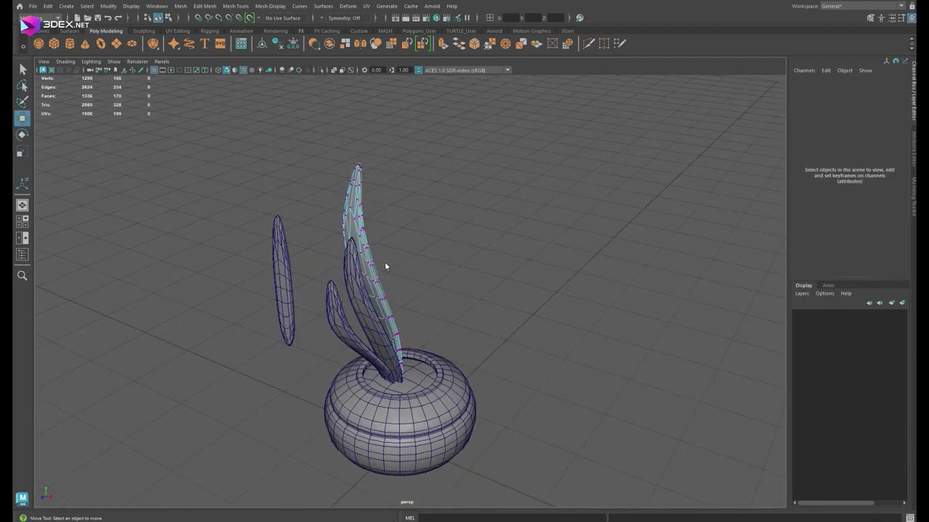
drag(429, 433, 394, 394)
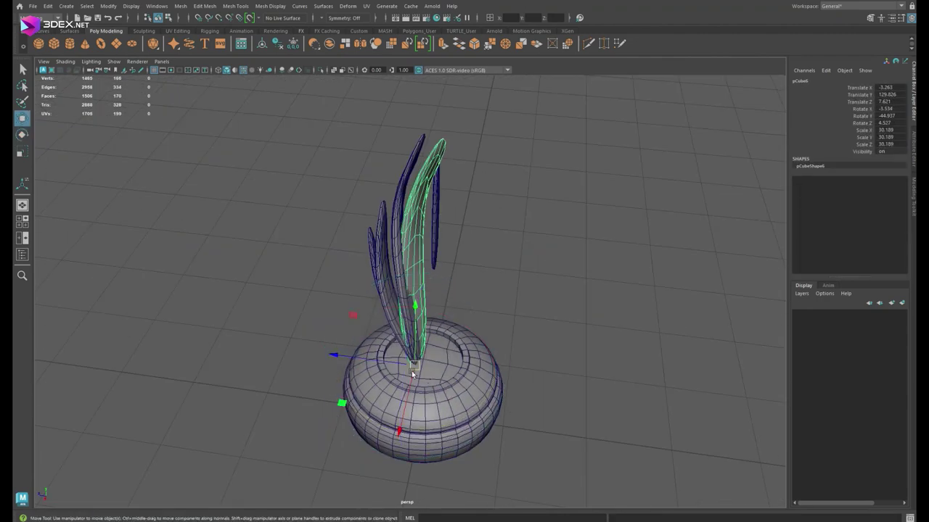
alt+drag(380, 356, 407, 395)
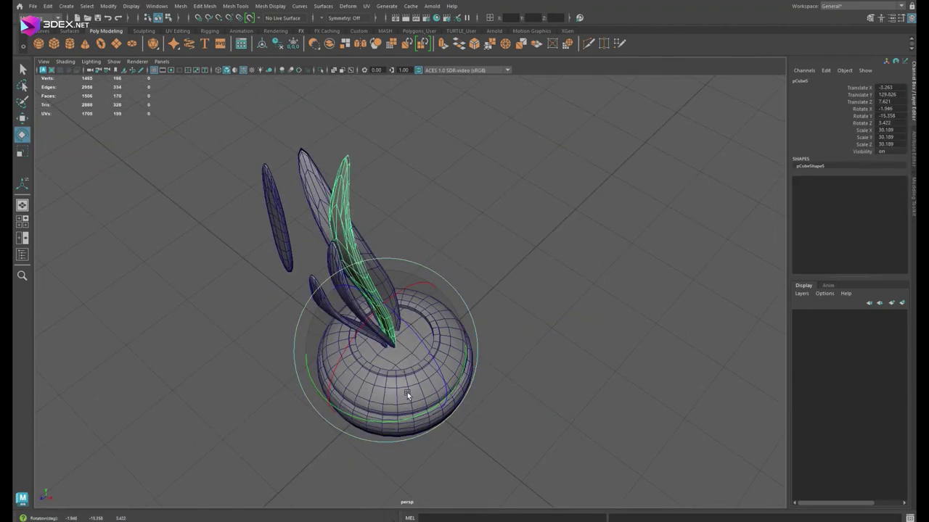
mouse_move(504, 215)
alt+mouse_down()
mouse_move(422, 299)
mouse_move(430, 428)
alt+mouse_up()
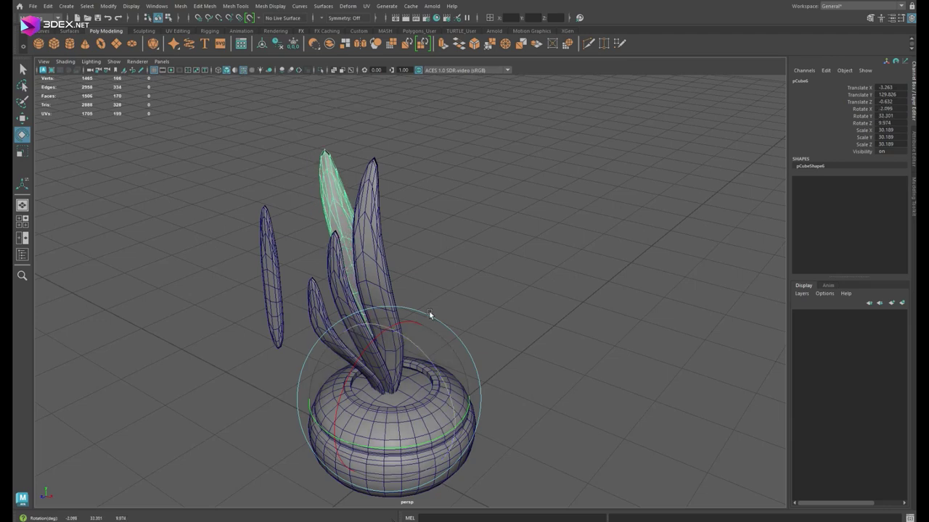
mouse_move(429, 311)
alt+mouse_down()
mouse_move(464, 343)
mouse_move(406, 218)
alt+mouse_up()
click(349, 168)
mouse_move(393, 172)
alt+mouse_down()
mouse_move(435, 189)
mouse_move(512, 161)
alt+mouse_up()
key(e)
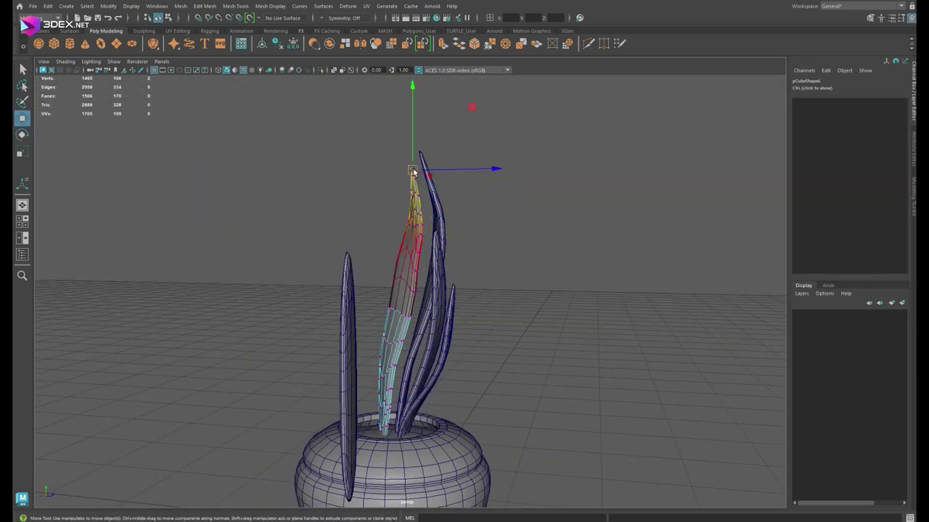
mouse_move(412, 172)
alt+mouse_down()
mouse_move(374, 264)
mouse_move(431, 275)
mouse_move(384, 331)
mouse_move(353, 338)
alt+mouse_up()
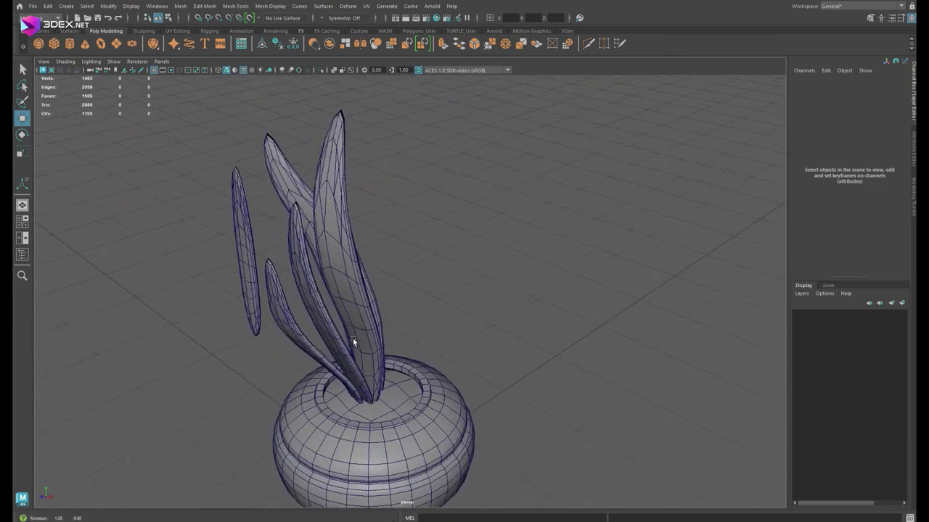
- Duplicate a blade and rotate the copy outward to the right
click(352, 338)
key(ctrl+d)
key(e)
mouse_move(395, 406)
mouse_down()
mouse_move(420, 431)
mouse_move(386, 394)
mouse_up()
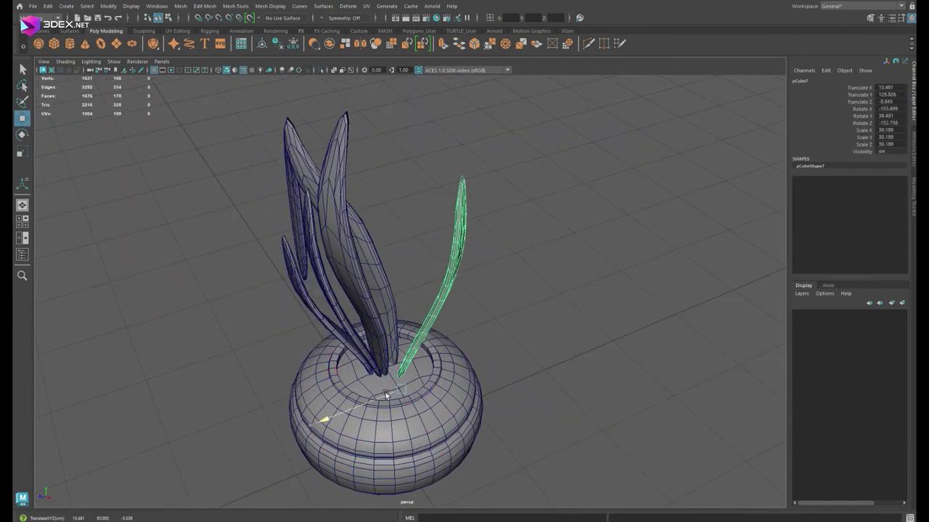
mouse_move(420, 359)
alt+mouse_down()
mouse_move(426, 407)
mouse_move(473, 318)
mouse_move(390, 348)
alt+mouse_up()
key(w)
- Select and adjust a vertex on another blade, checking the plant from several angles
click(390, 349)
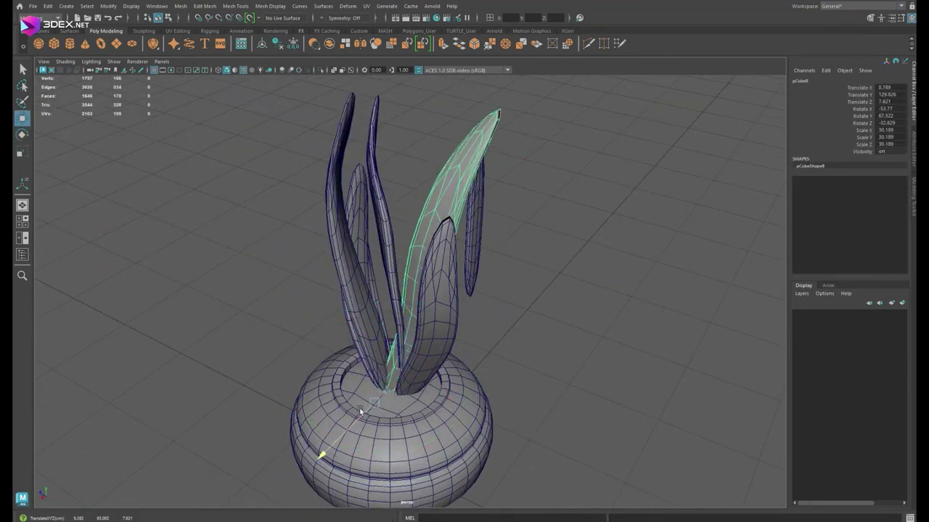
alt+drag(359, 408, 351, 254)
key(F9)
click(407, 308)
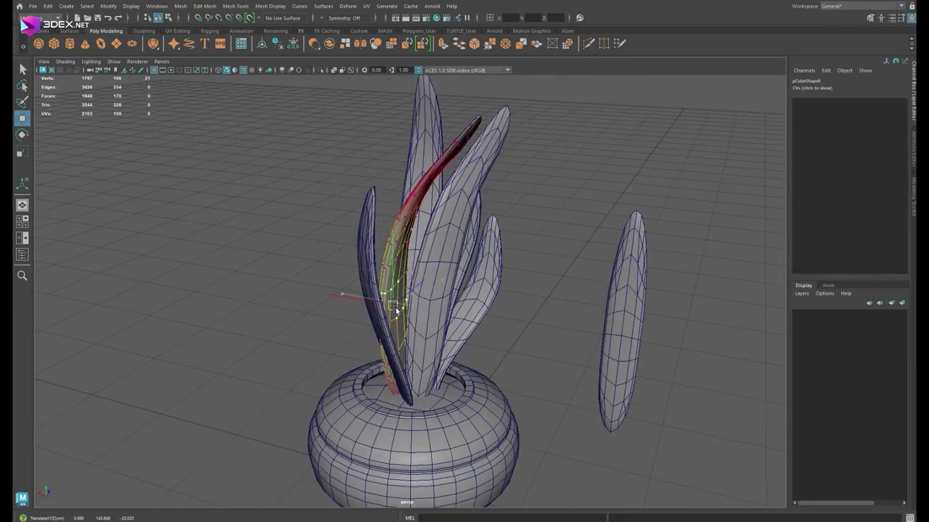
mouse_move(396, 311)
alt+mouse_down()
mouse_move(483, 326)
mouse_move(425, 390)
alt+mouse_up()
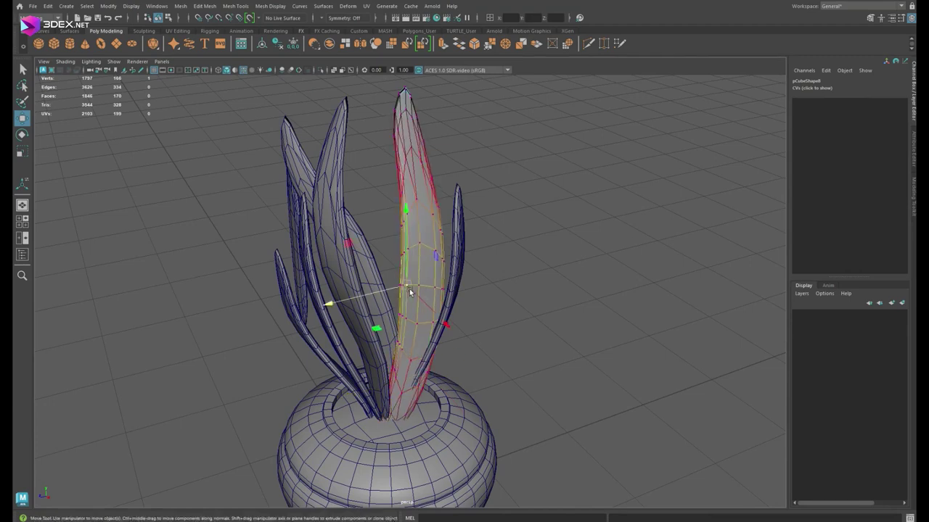
alt+drag(410, 292, 424, 348)
mouse_move(381, 314)
alt+mouse_down()
mouse_move(431, 296)
mouse_move(422, 359)
alt+mouse_up()
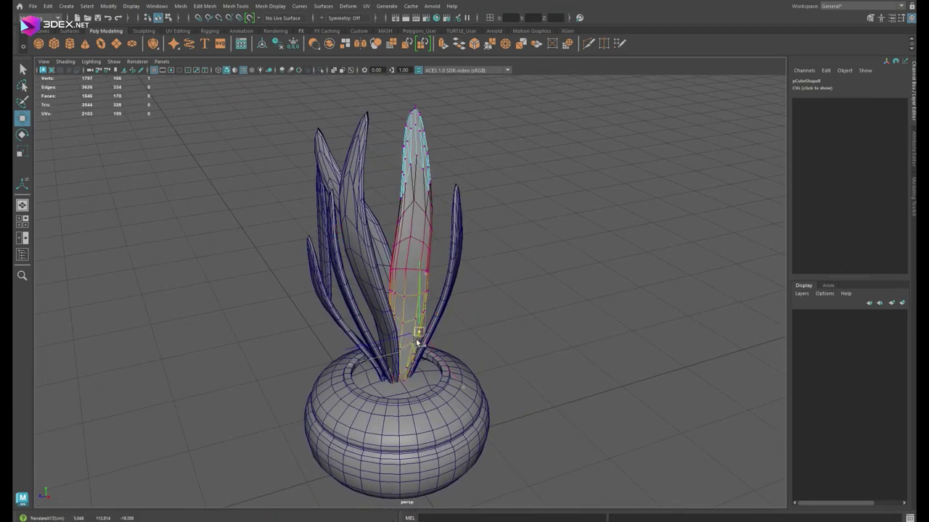
click(494, 223)
scroll(415, 269, down, 5)
alt+drag(414, 269, 417, 304)
- Shift a leaf sideways in the pot and select the leaves on the left side
click(445, 363)
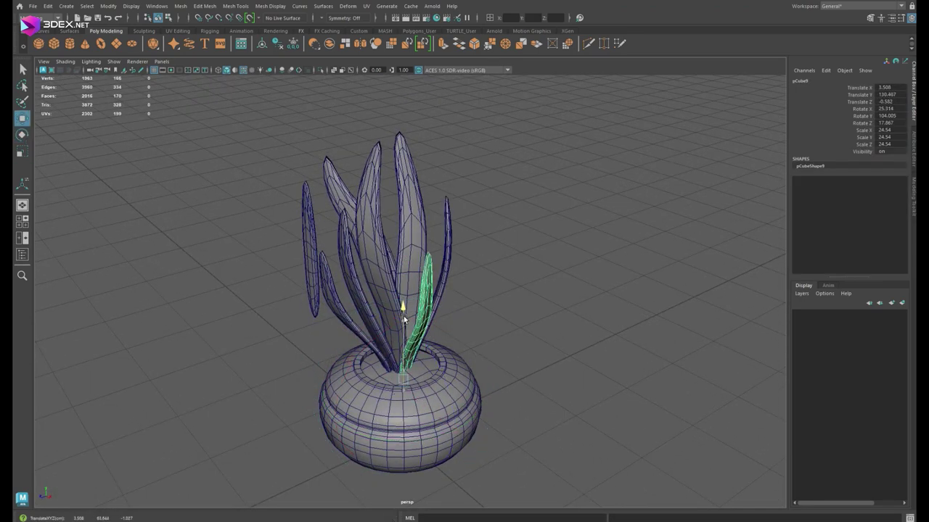
alt+drag(404, 388, 451, 327)
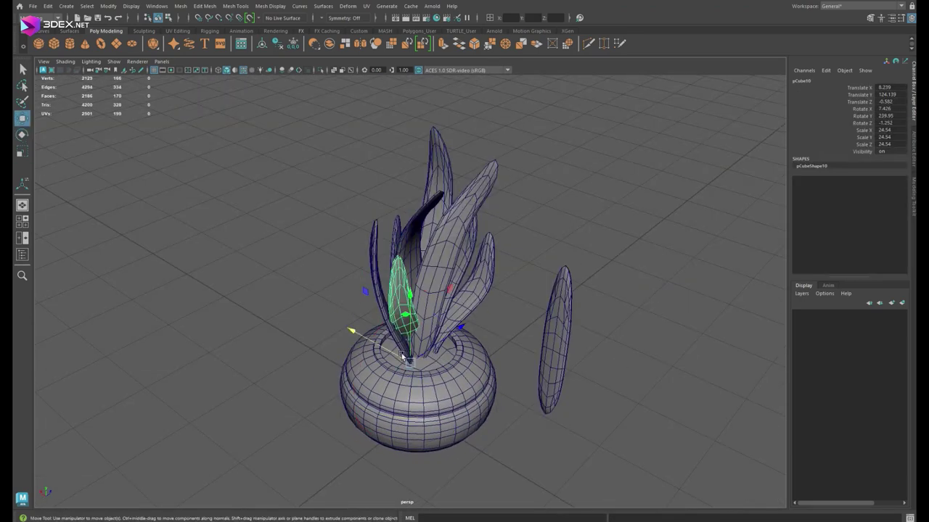
mouse_move(404, 356)
alt+mouse_down()
mouse_move(405, 328)
mouse_move(567, 284)
mouse_move(438, 336)
mouse_move(431, 317)
alt+mouse_up()
click(405, 328)
click(438, 336)
- Select another leaf and check its vertices before returning to object selection
mouse_move(429, 354)
alt+mouse_down()
mouse_move(406, 327)
mouse_move(390, 211)
mouse_move(538, 207)
mouse_move(425, 259)
mouse_move(438, 417)
alt+mouse_up()
click(383, 311)
key(F9)
key(F8)
scroll(539, 207, up, 3)
scroll(539, 207, down, 5)
- Rotate a small leaf, then bend the central leaf's vertices with soft selection
click(425, 259)
key(e)
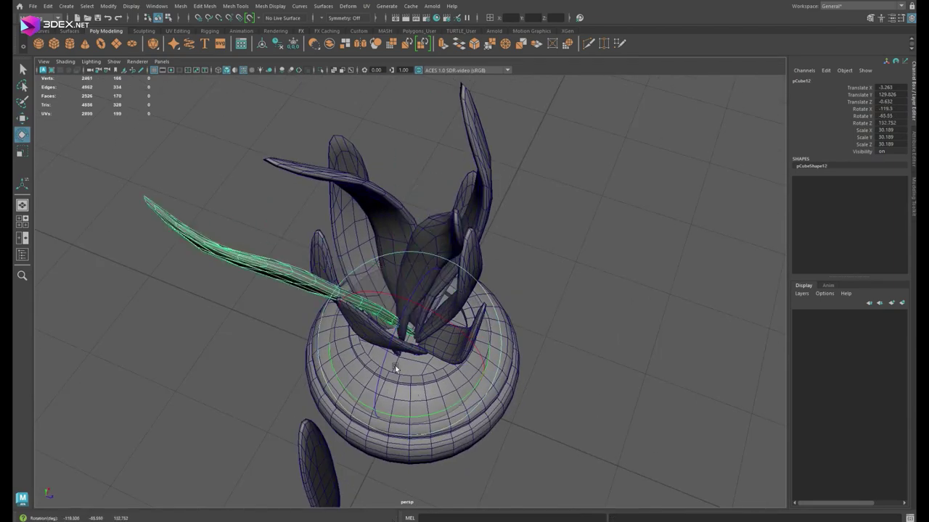
mouse_move(396, 368)
alt+mouse_down()
mouse_move(461, 273)
mouse_move(435, 276)
mouse_move(355, 209)
mouse_move(499, 200)
mouse_move(496, 273)
alt+mouse_up()
click(435, 276)
key(F9)
key(w)
key(f)
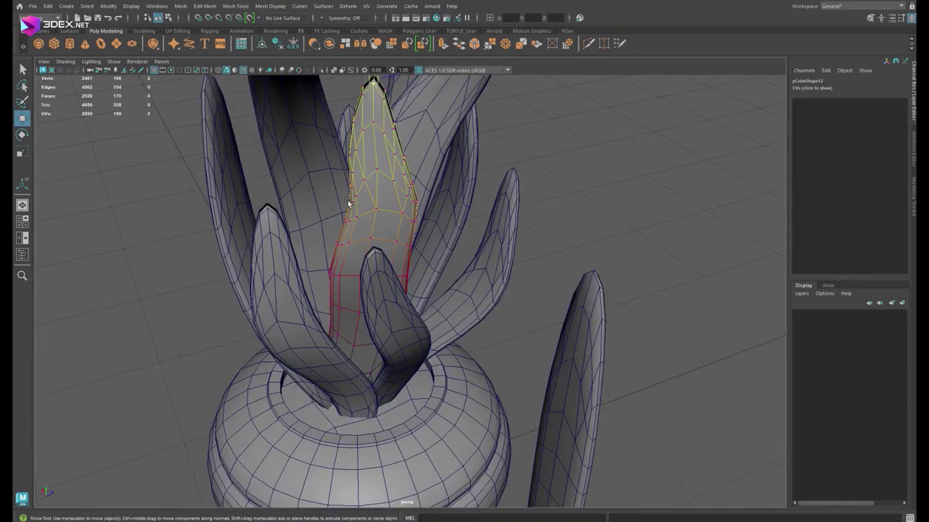
scroll(404, 230, down, 10)
- Reposition a leaf so it sits inside the pot
click(460, 259)
scroll(460, 260, down, 3)
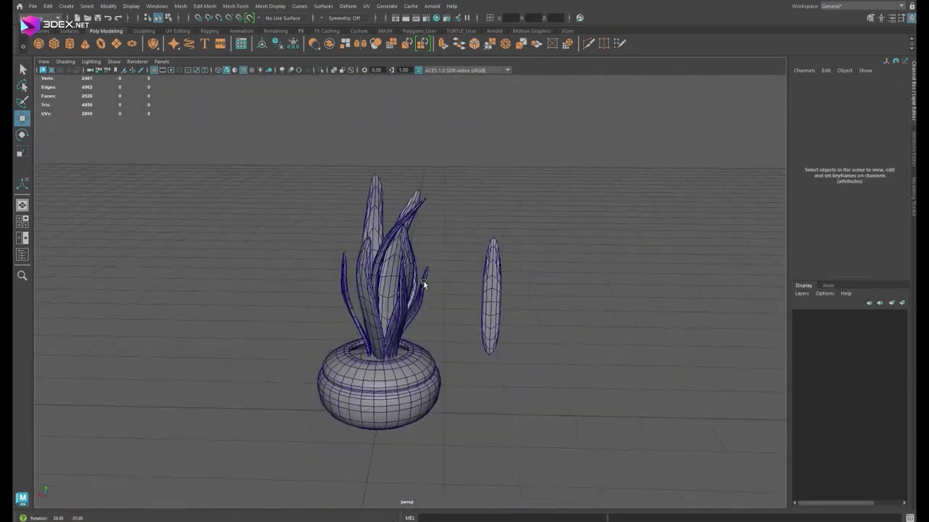
mouse_move(460, 260)
alt+mouse_down()
mouse_move(389, 334)
mouse_move(371, 452)
alt+mouse_up()
scroll(430, 291, up, 3)
click(431, 291)
key(e)
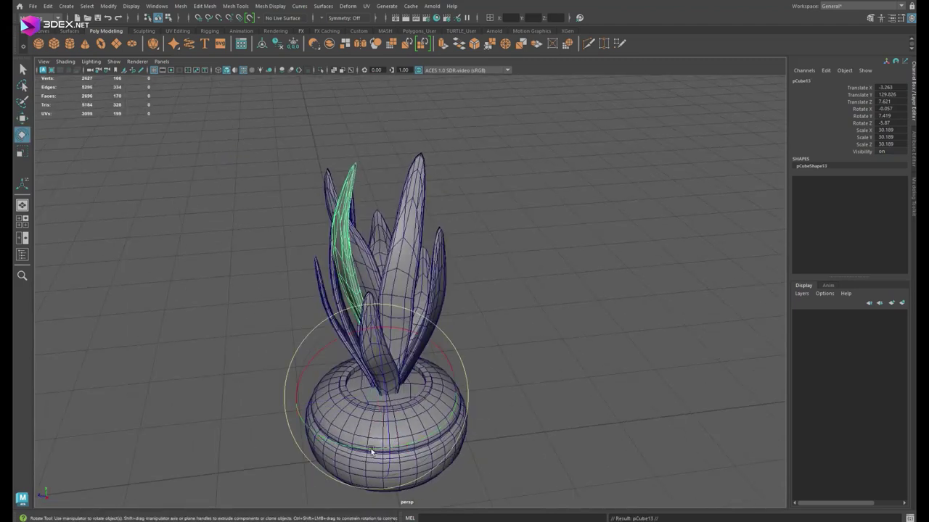
click(398, 328)
alt+drag(410, 277, 369, 407)
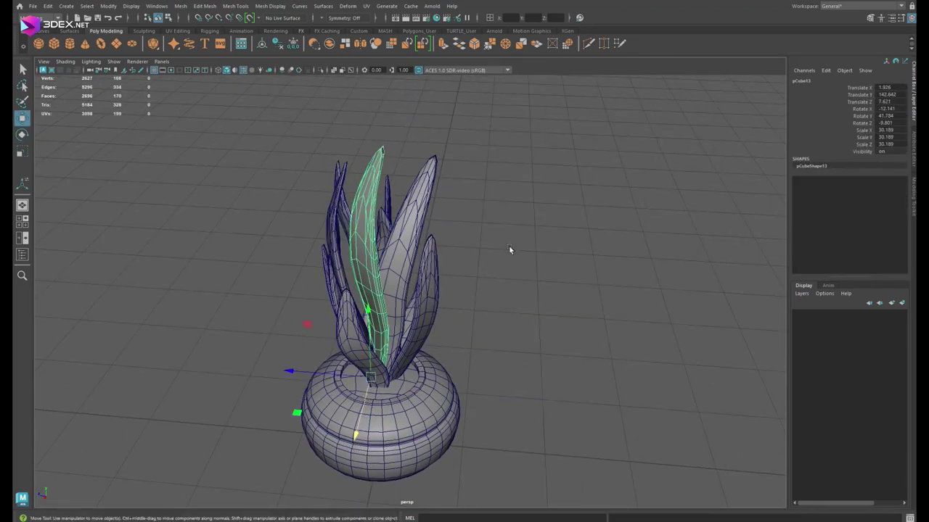
- Adjust a leaf's tip vertex, then select the small leaf in the centre
alt+drag(509, 248, 450, 217)
key(F9)
click(390, 145)
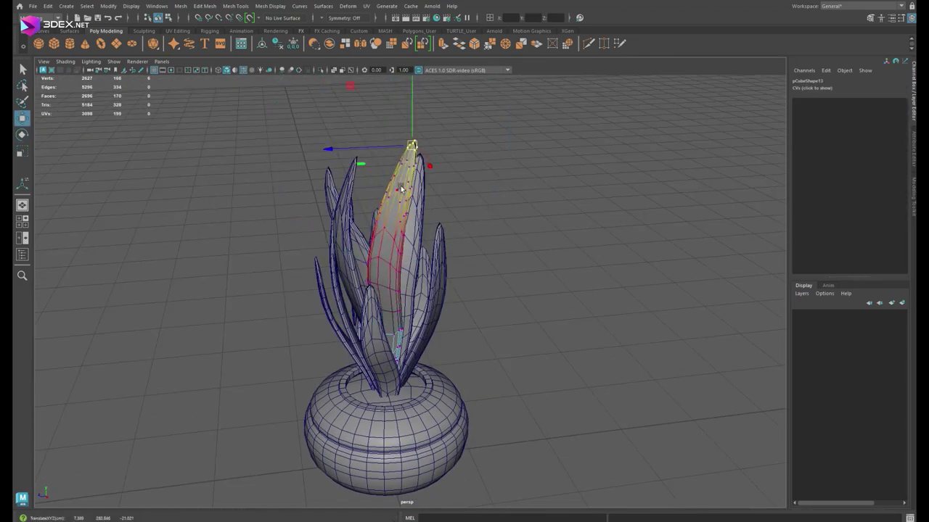
scroll(421, 233, down, 5)
mouse_move(440, 267)
alt+mouse_down()
mouse_move(421, 265)
mouse_move(397, 375)
mouse_move(398, 291)
alt+mouse_up()
scroll(406, 264, up, 6)
click(394, 265)
click(399, 291)
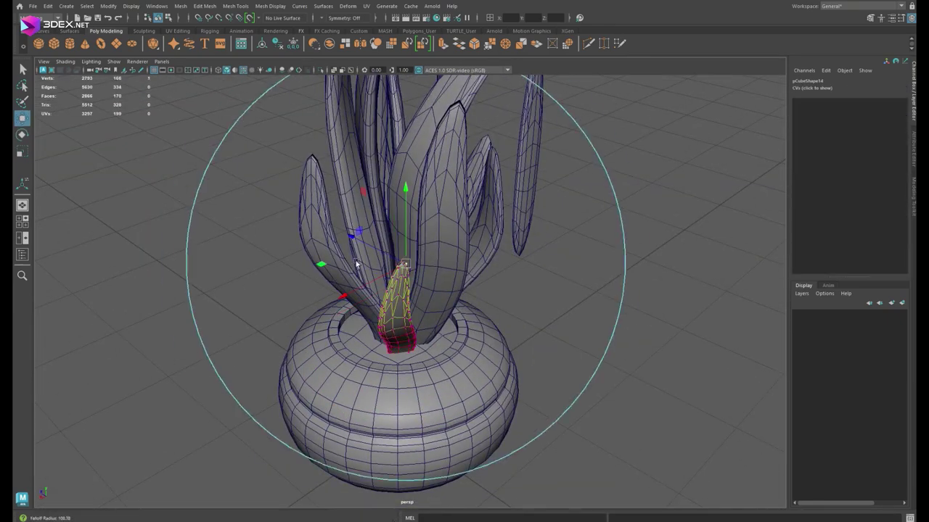
- Scale the selected leaves, clear the selection and switch to smooth-shaded display
alt+drag(388, 348, 424, 276)
scroll(504, 202, down, 4)
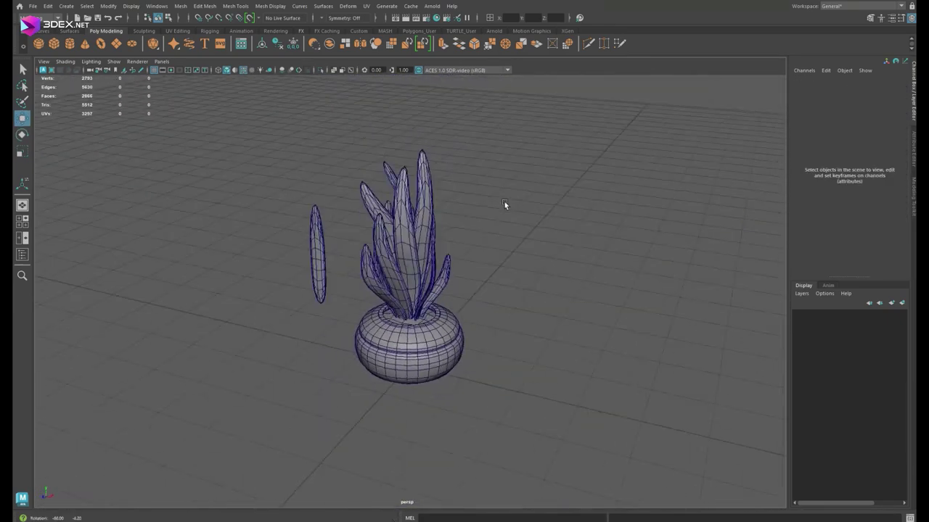
alt+drag(504, 202, 483, 223)
scroll(482, 223, up, 3)
click(411, 290)
key(r)
mouse_move(412, 292)
alt+mouse_down()
mouse_move(435, 305)
mouse_move(555, 318)
alt+mouse_up()
click(447, 316)
key(5)
- Select a leaf, deselect it, and pick the pot with the scale tool
scroll(379, 212, up, 5)
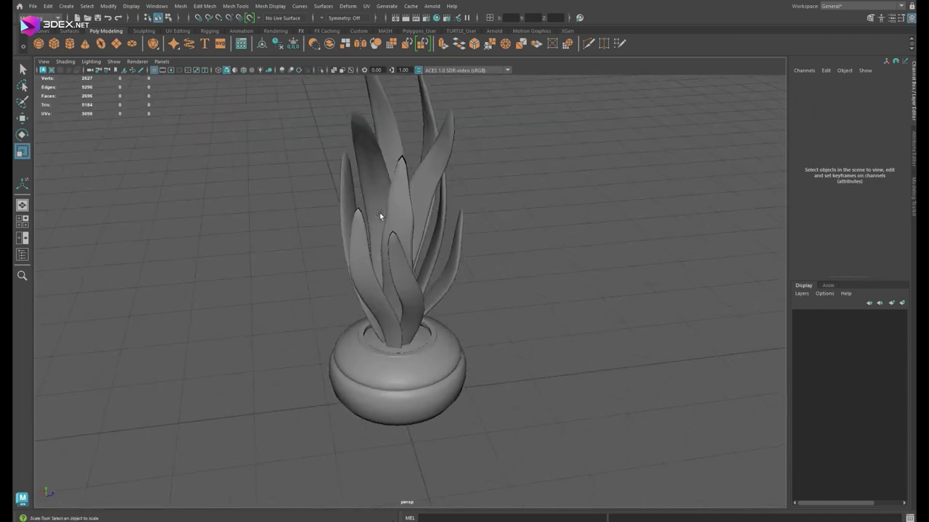
click(381, 189)
scroll(409, 196, down, 5)
click(424, 216)
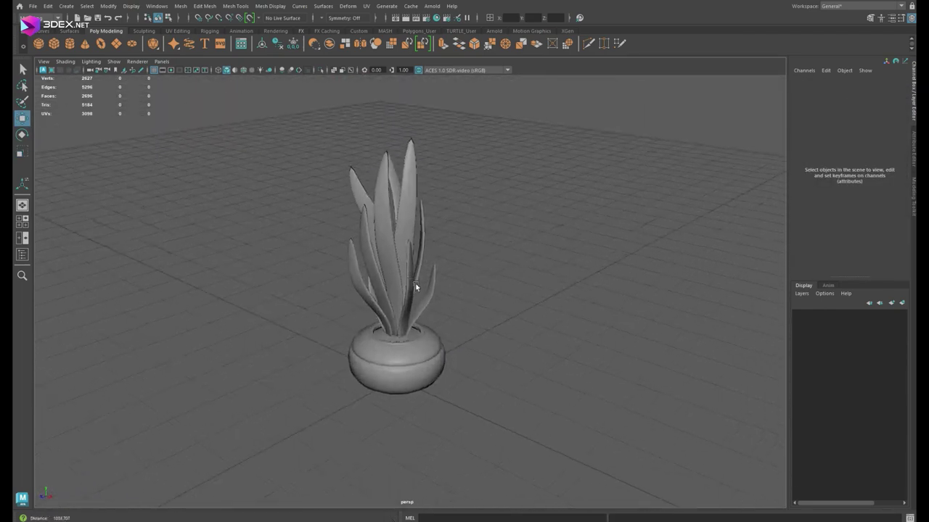
scroll(415, 287, up, 3)
click(385, 412)
key(r)
- Select the pot and a leaf with the move tool, then clear the selection
scroll(386, 351, down, 5)
scroll(412, 298, up, 5)
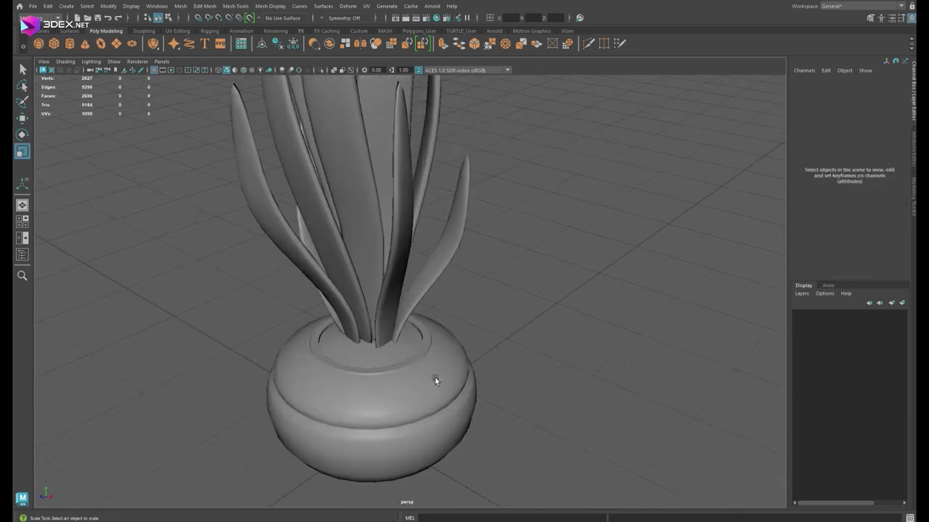
click(434, 377)
click(370, 363)
key(w)
scroll(368, 388, down, 2)
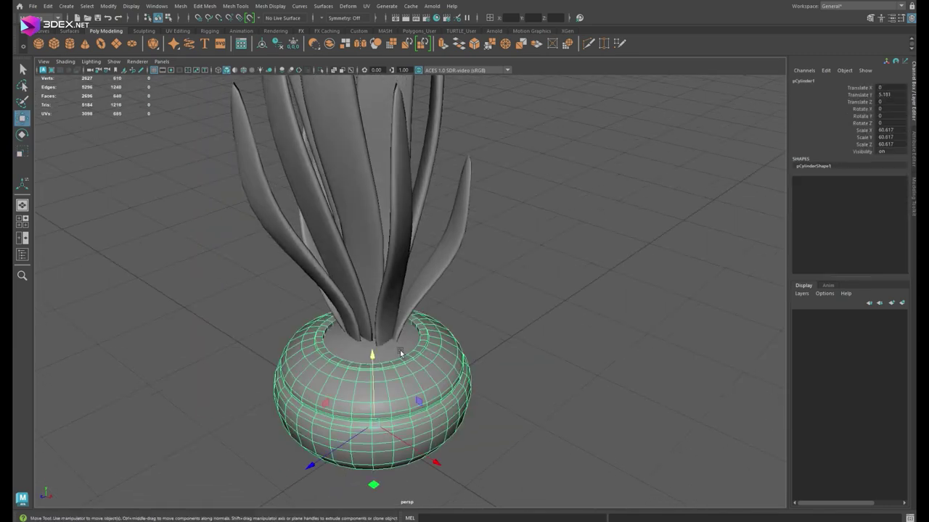
click(444, 297)
scroll(444, 297, down, 4)
scroll(427, 304, up, 3)
scroll(423, 314, up, 2)
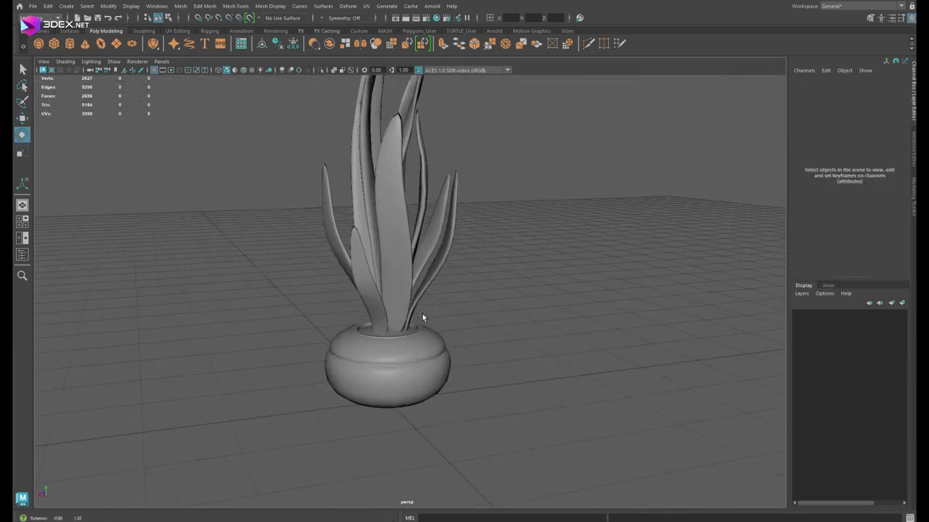
scroll(385, 314, up, 3)
scroll(431, 317, up, 3)
- Select the pot and isolate it alone in the viewport with Ctrl+1
click(433, 314)
click(503, 206)
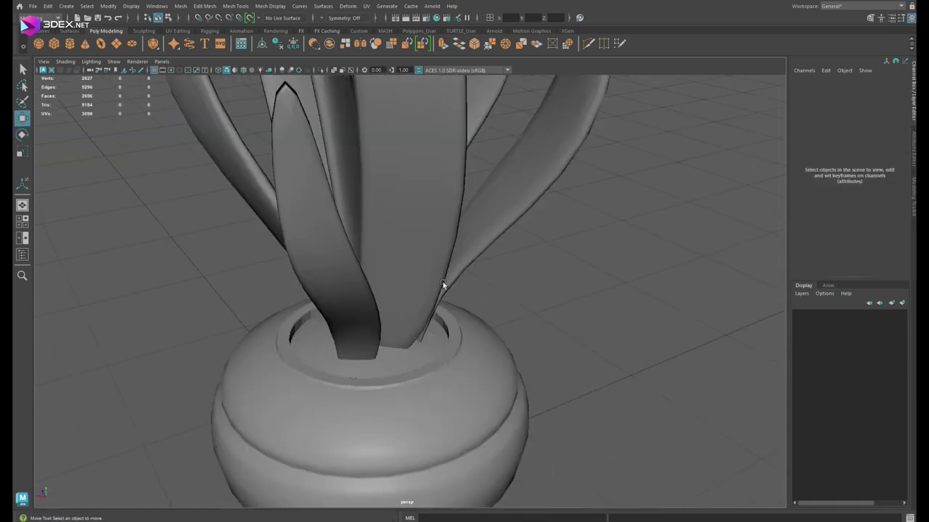
scroll(441, 222, down, 1)
scroll(409, 248, down, 4)
scroll(390, 324, up, 2)
click(390, 324)
scroll(417, 276, up, 3)
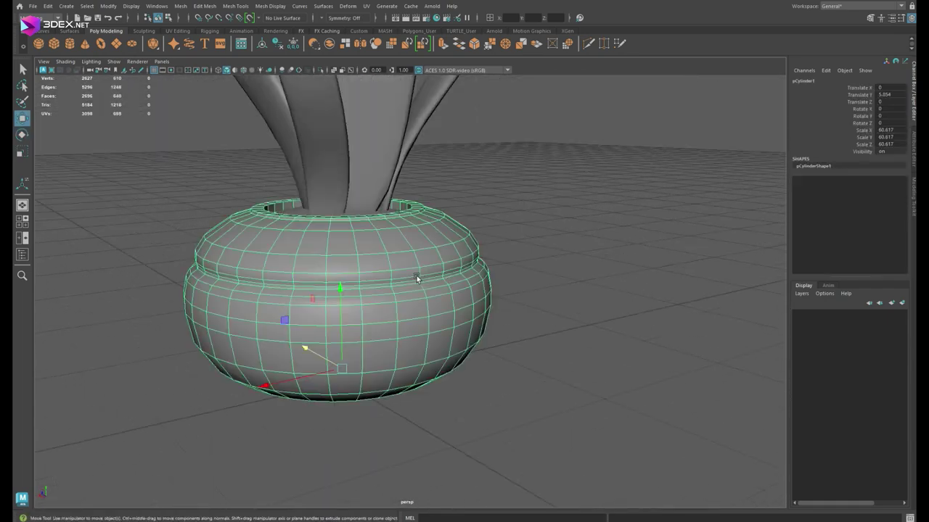
key(ctrl+1)
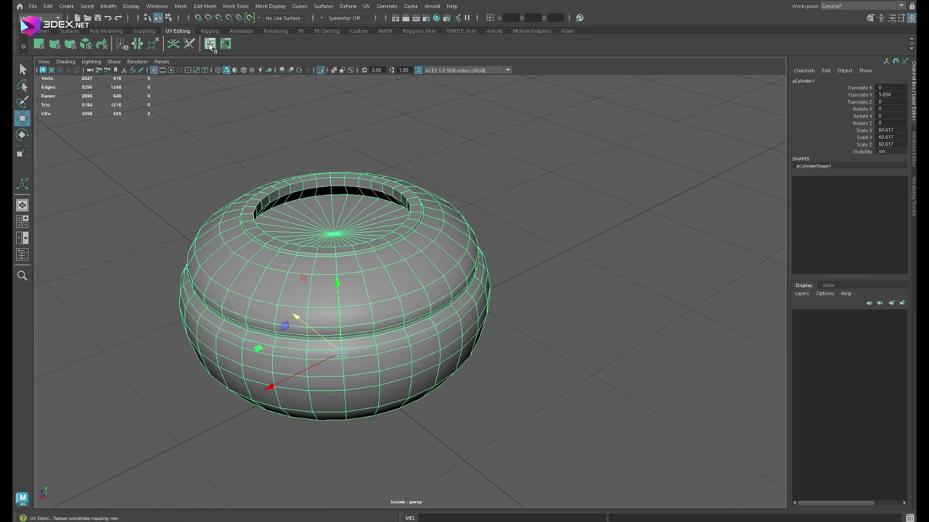
- Open the UV editing window and apply a planar UV projection to the pot
click(211, 46)
click(367, 5)
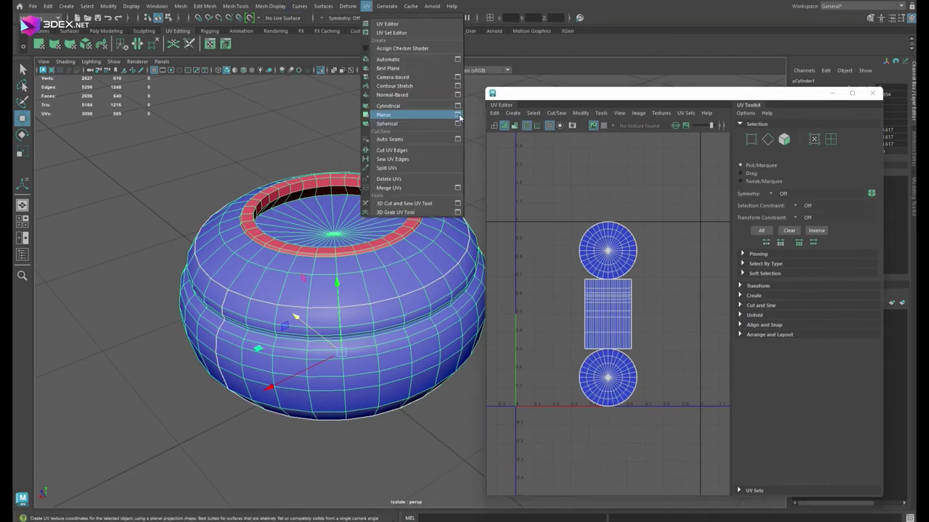
click(457, 114)
click(232, 286)
- Cut the pot's UVs along the seam edges and unfold them into separate shells
shift+right_click(591, 227)
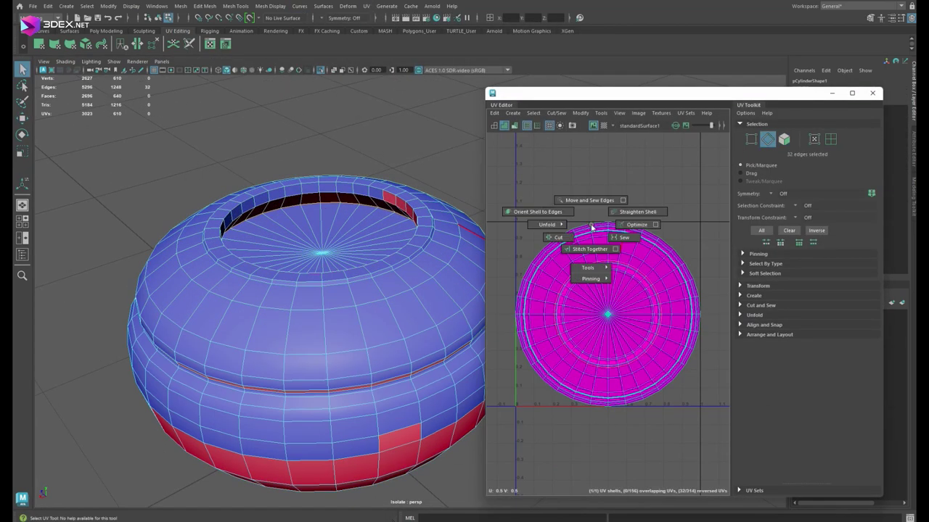
click(558, 237)
mouse_move(326, 305)
alt+mouse_down()
mouse_move(380, 240)
mouse_move(359, 244)
mouse_move(384, 266)
alt+mouse_up()
scroll(552, 249, down, 3)
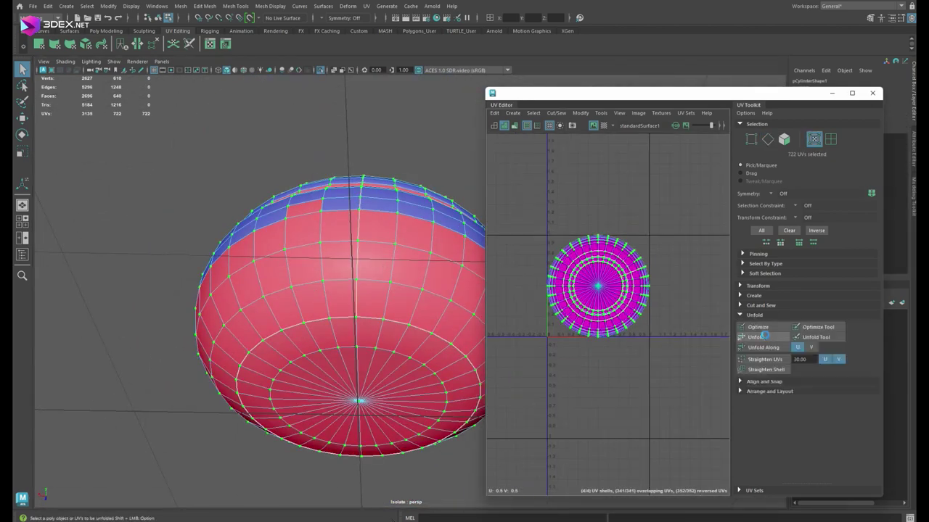
click(766, 336)
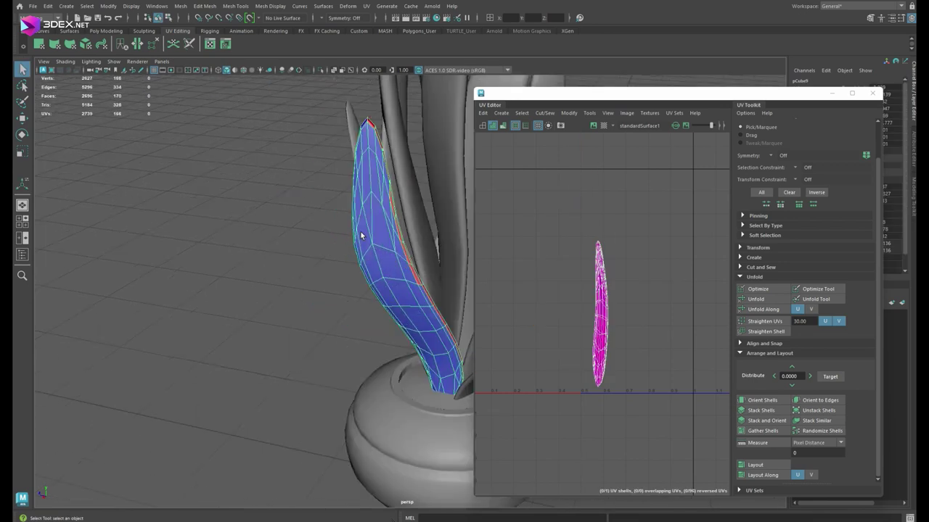
- Cut the first leaf's UVs along its edge and unfold them
alt+drag(361, 235, 290, 240)
shift+right_drag(290, 240, 312, 290)
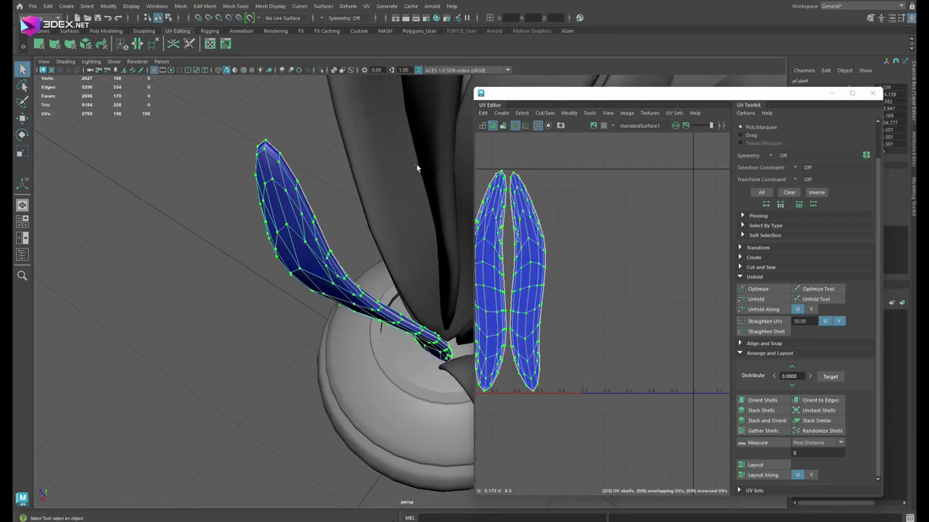
alt+drag(327, 240, 301, 239)
shift+right_click(580, 241)
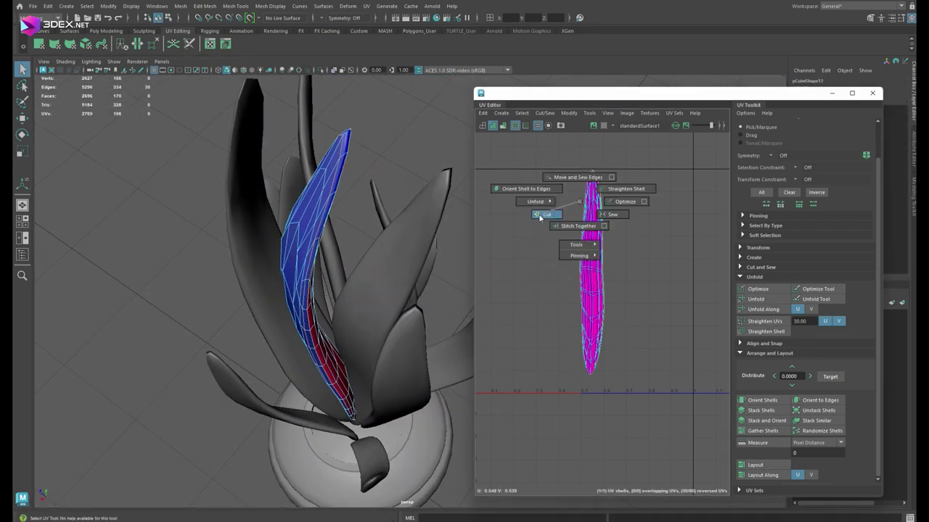
click(780, 423)
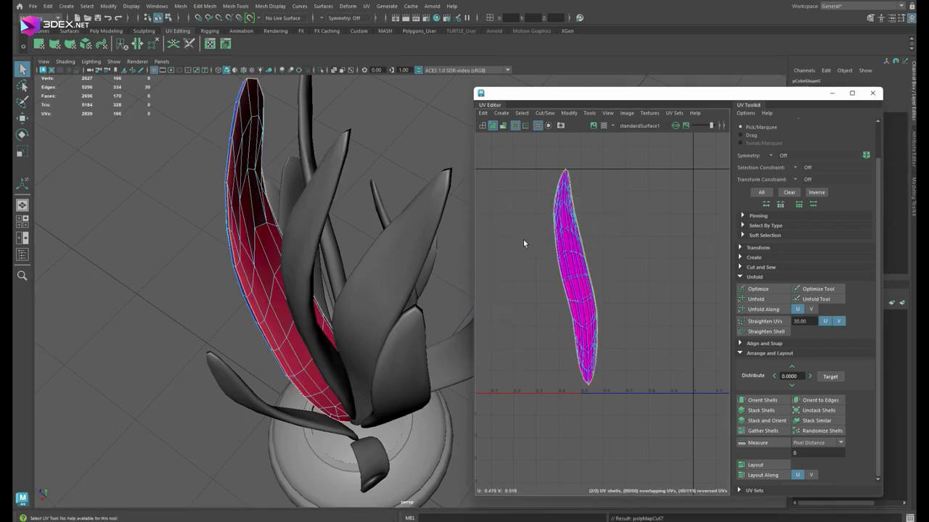
click(762, 413)
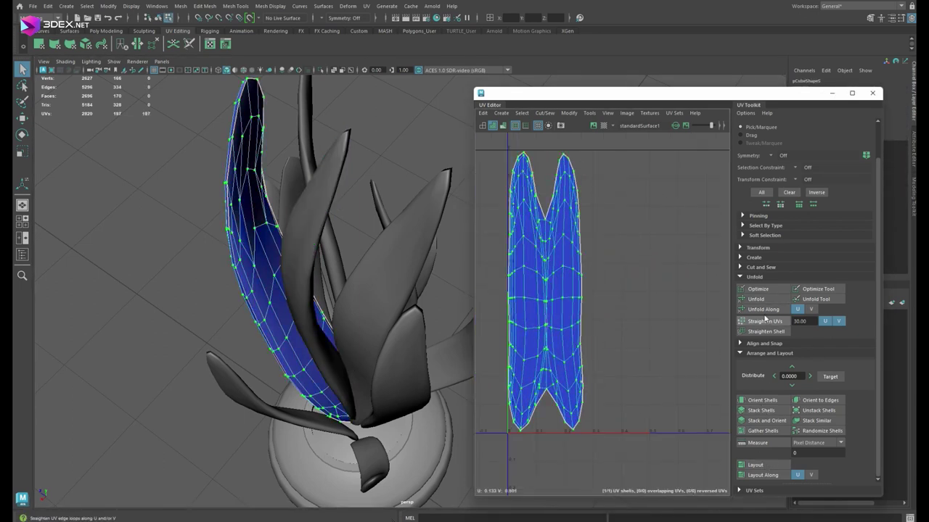
- Select the inner leaf and apply Ctrl+L to it
scroll(524, 177, up, 3)
scroll(605, 297, up, 2)
scroll(605, 297, down, 4)
alt+drag(247, 268, 216, 268)
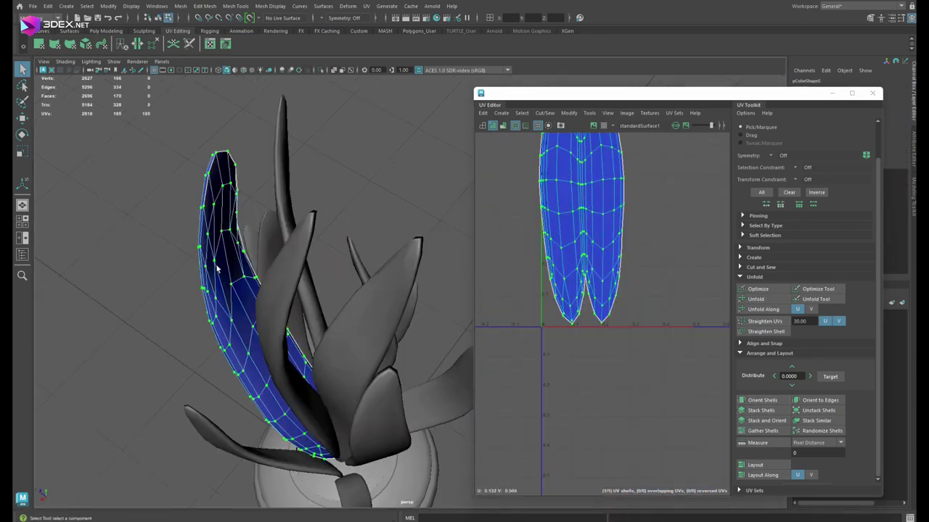
click(279, 290)
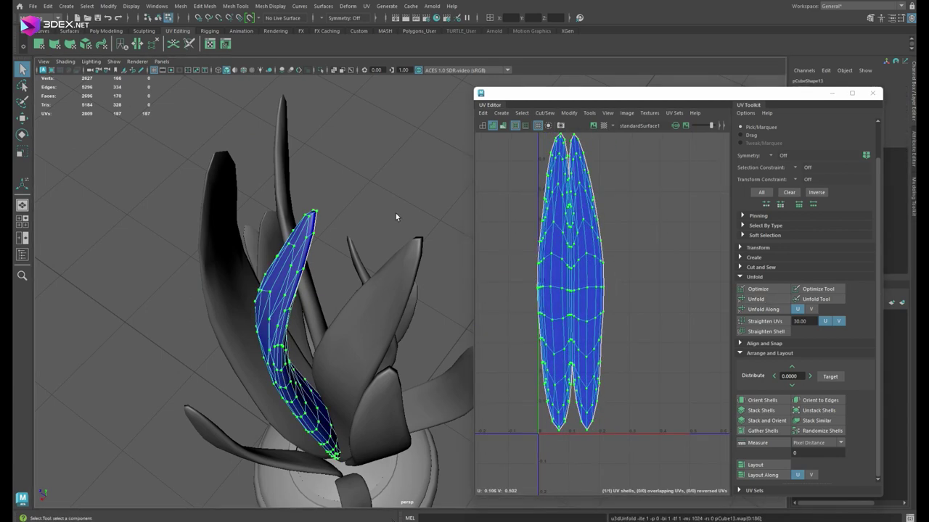
alt+drag(396, 217, 551, 195)
key(ctrl+l)
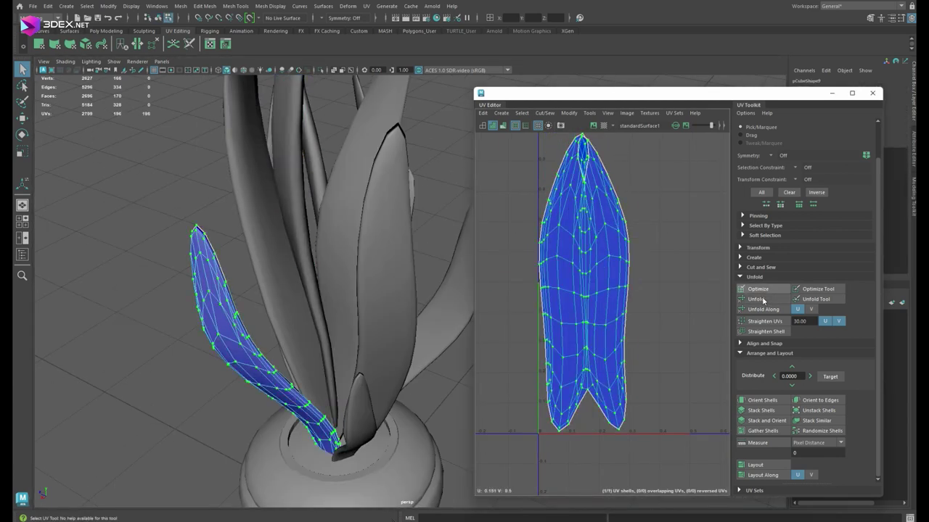
scroll(620, 207, up, 3)
scroll(602, 242, down, 3)
alt+drag(407, 348, 365, 372)
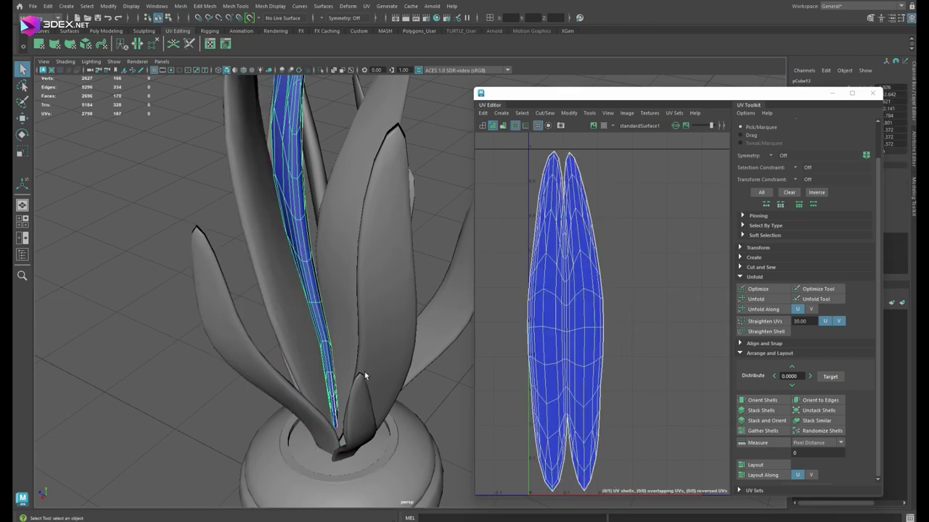
- Lay another leaf's UV shell out in 0–1 space and unfold it
click(346, 278)
alt+drag(346, 278, 333, 293)
drag(294, 269, 343, 397)
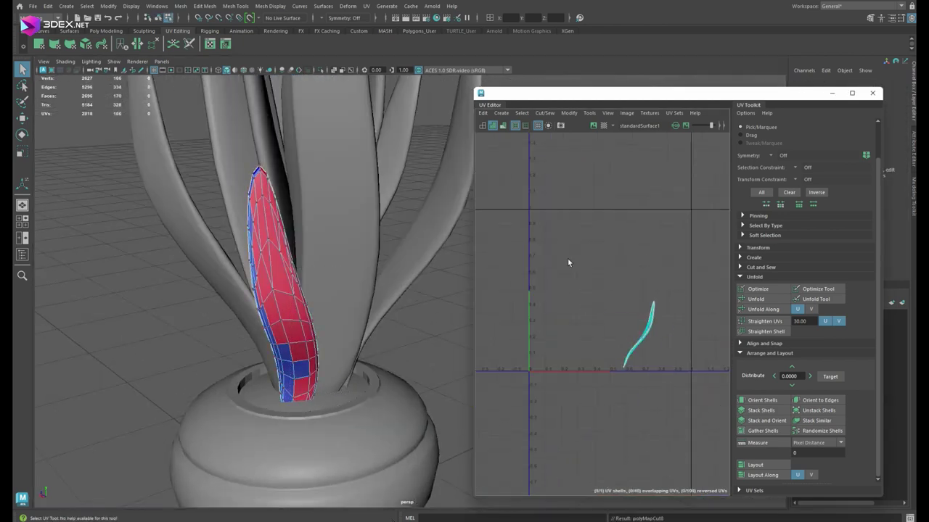
click(762, 464)
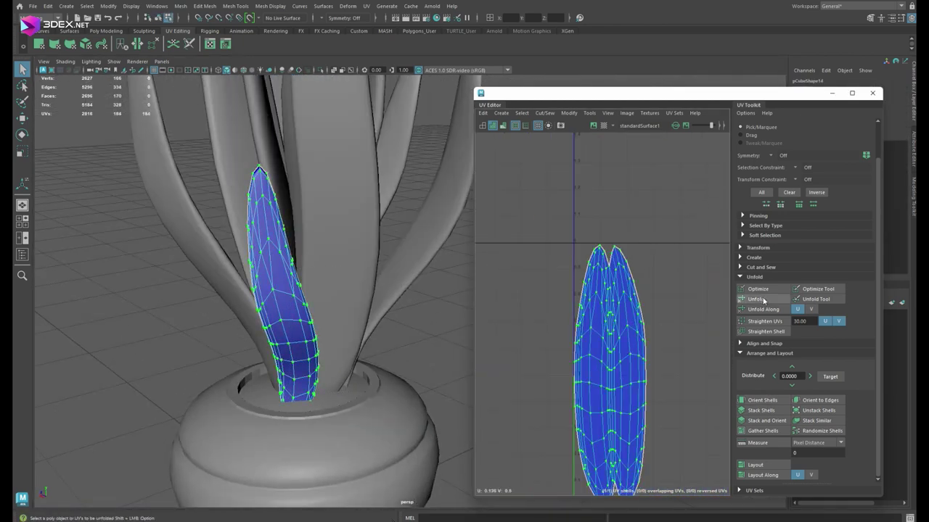
click(762, 300)
alt+drag(327, 291, 290, 276)
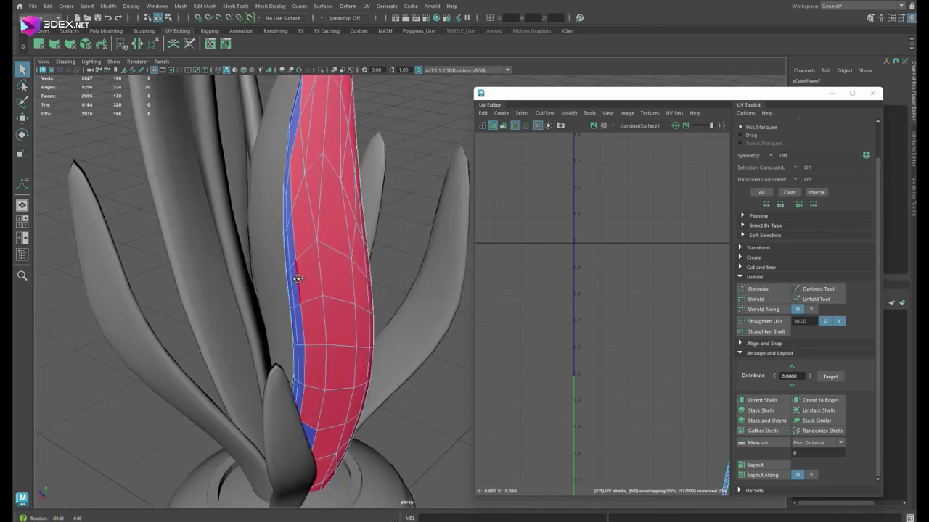
drag(236, 219, 316, 381)
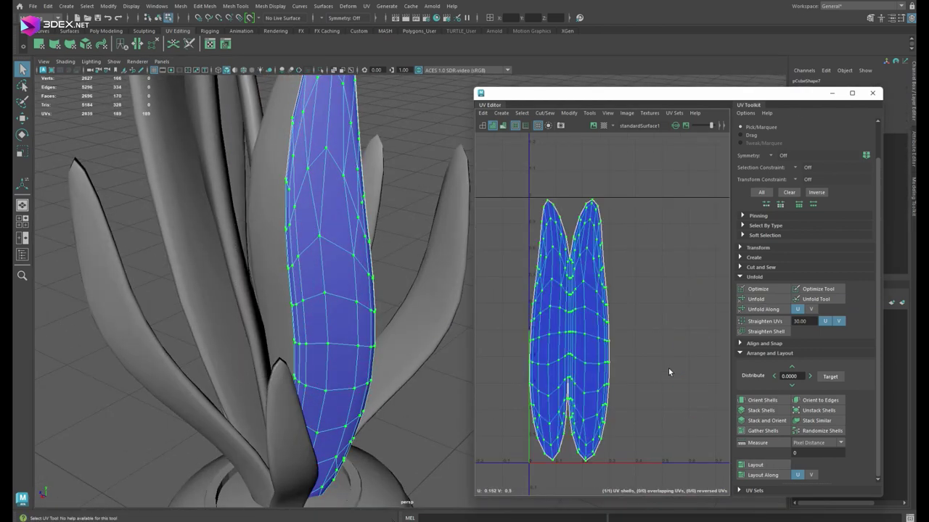
- Unfold the tall leaf's UVs from a seam edge on its shell
mouse_move(669, 376)
alt+mouse_down()
mouse_move(326, 243)
mouse_move(327, 191)
mouse_move(375, 430)
alt+mouse_up()
click(335, 193)
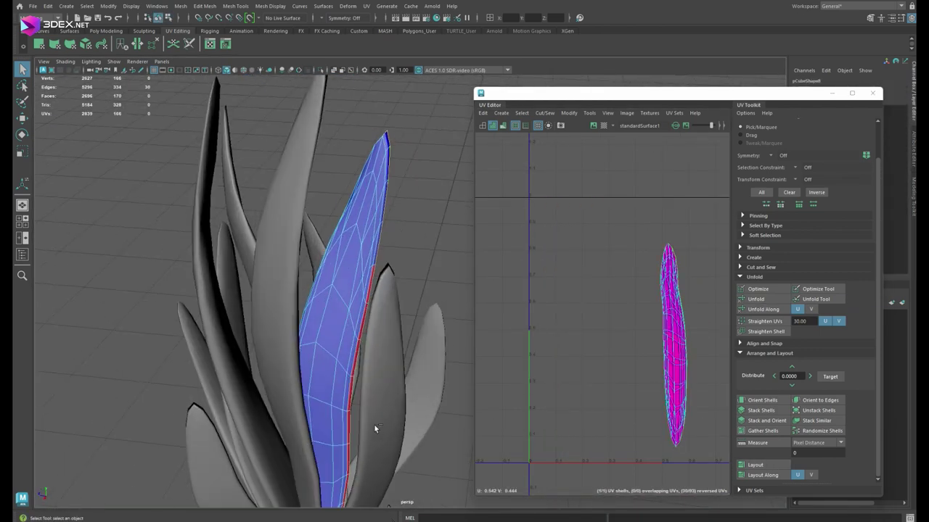
key(f)
scroll(542, 308, up, 5)
click(542, 309)
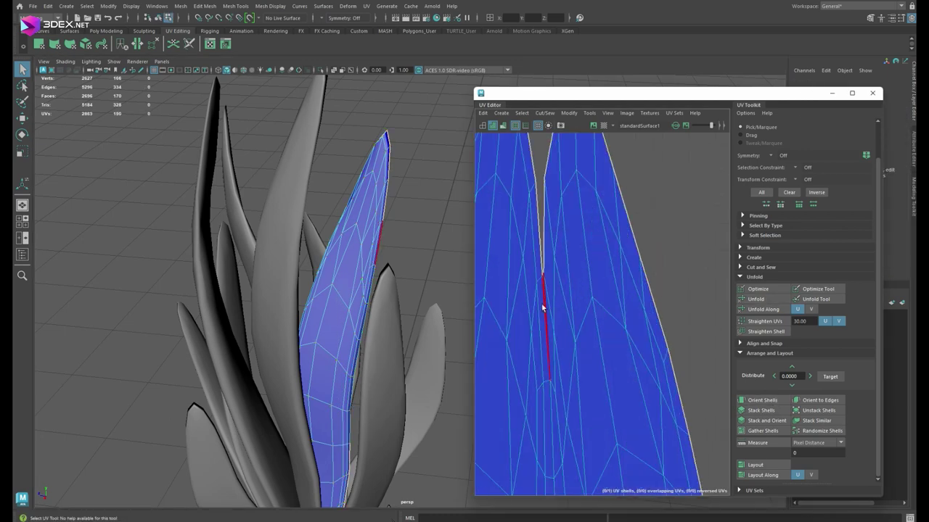
click(757, 299)
mouse_move(417, 196)
alt+mouse_down()
mouse_move(365, 311)
mouse_move(318, 353)
alt+mouse_up()
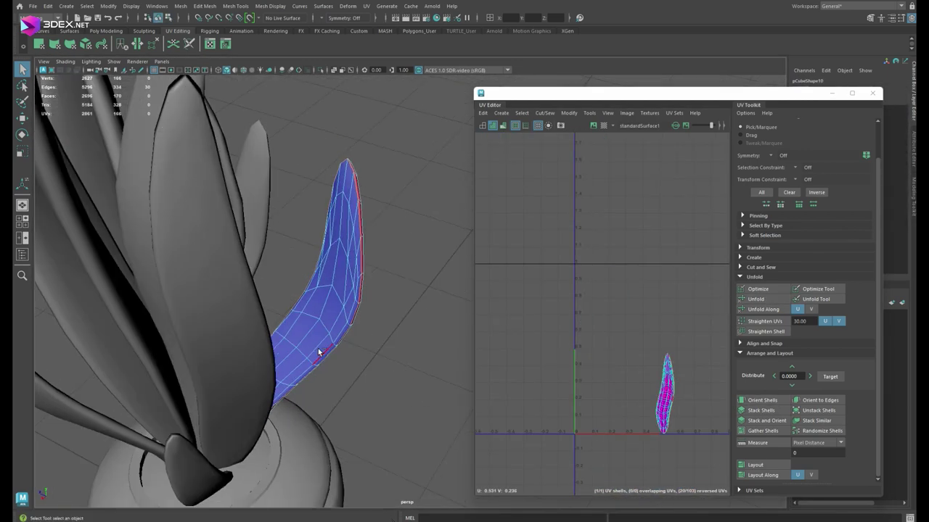
click(765, 301)
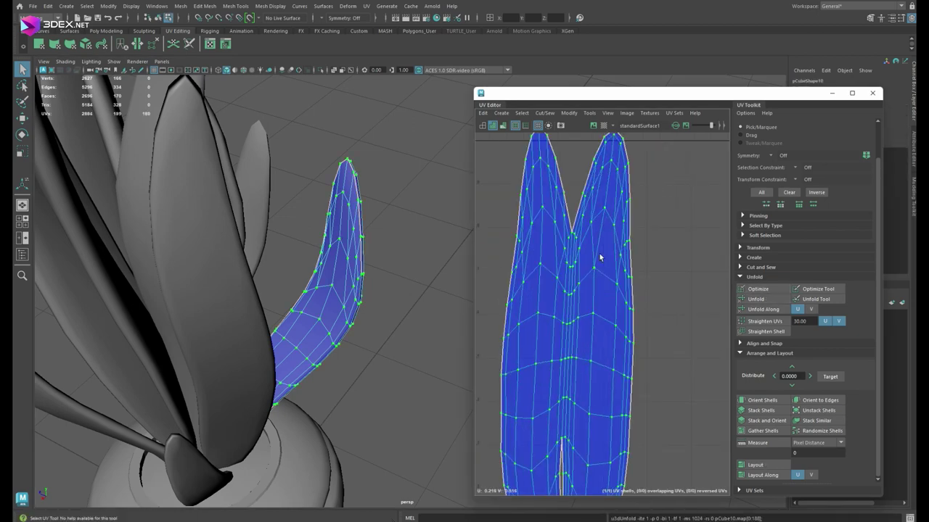
- Sew the seam edge near the top of the leaf shell
scroll(586, 387, up, 5)
click(587, 406)
scroll(576, 328, down, 5)
click(582, 176)
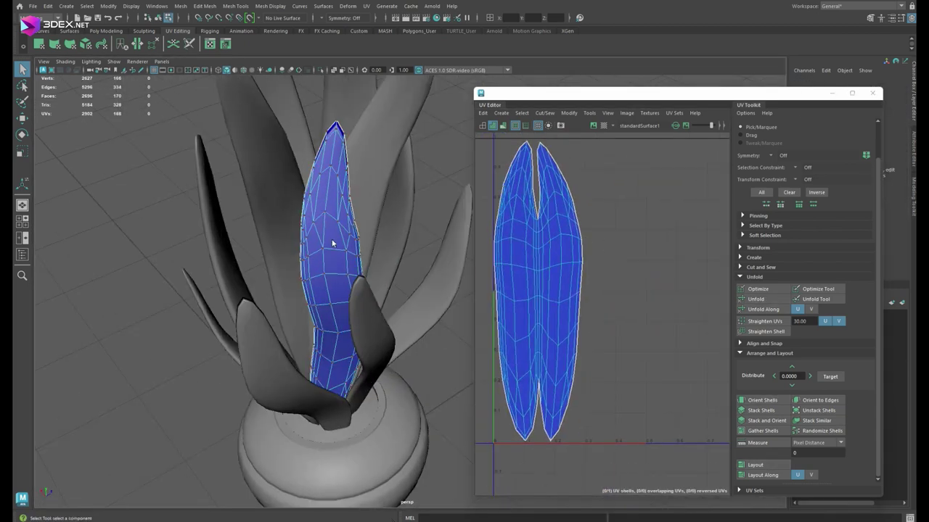
- Cut the leaf along one side's edges and unfold it into a shell
right_click(352, 281)
click(350, 262)
key(f)
drag(398, 294, 440, 400)
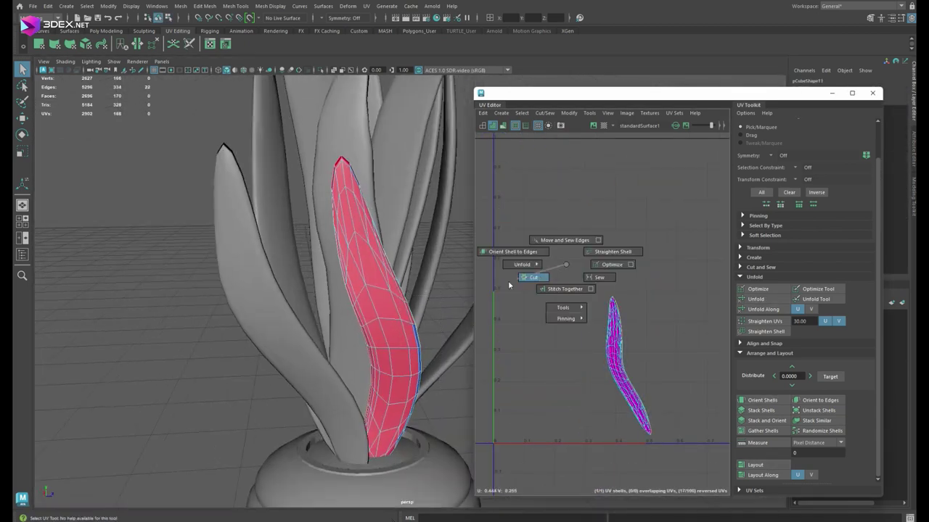
click(508, 286)
key(f)
right_click(566, 250)
click(602, 278)
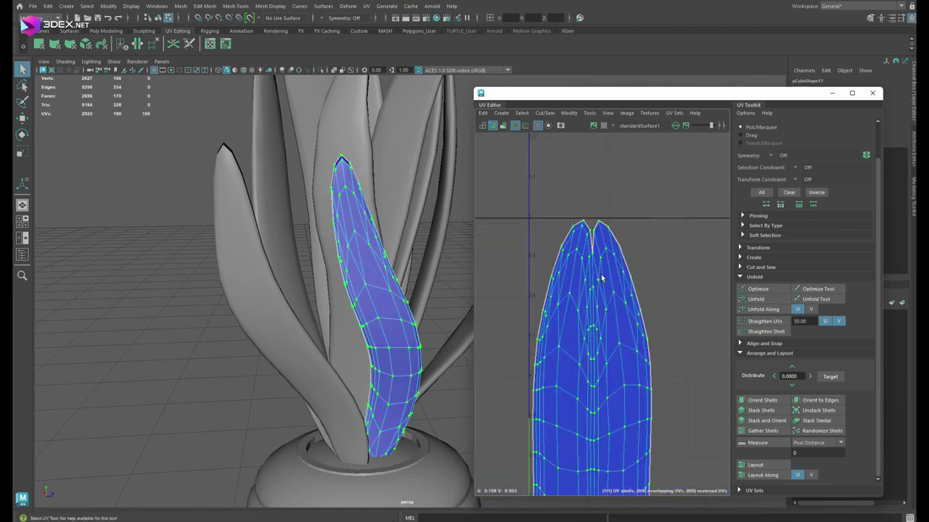
- Cut another leaf along its side edges and unfold it into two halves
click(406, 145)
alt+drag(406, 145, 289, 379)
alt+middle_drag(271, 395, 244, 315)
drag(244, 314, 323, 464)
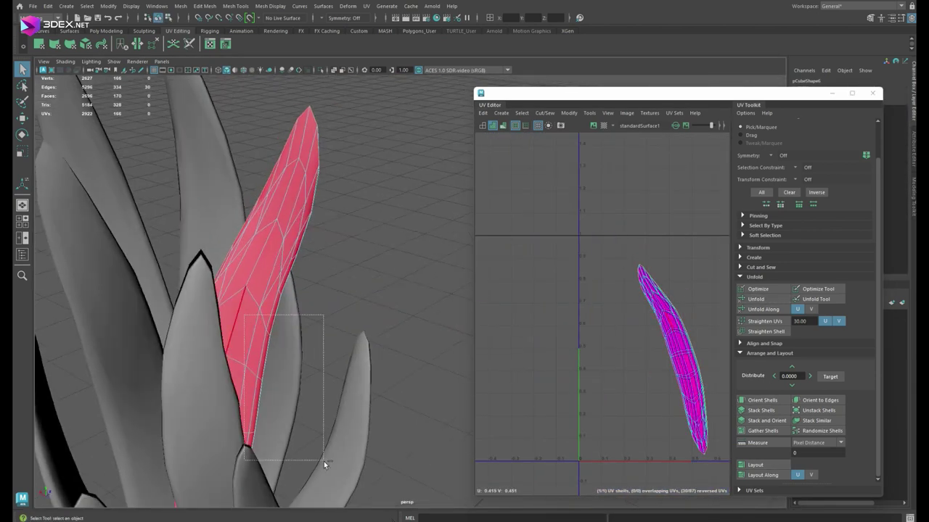
click(771, 314)
scroll(615, 284, up, 5)
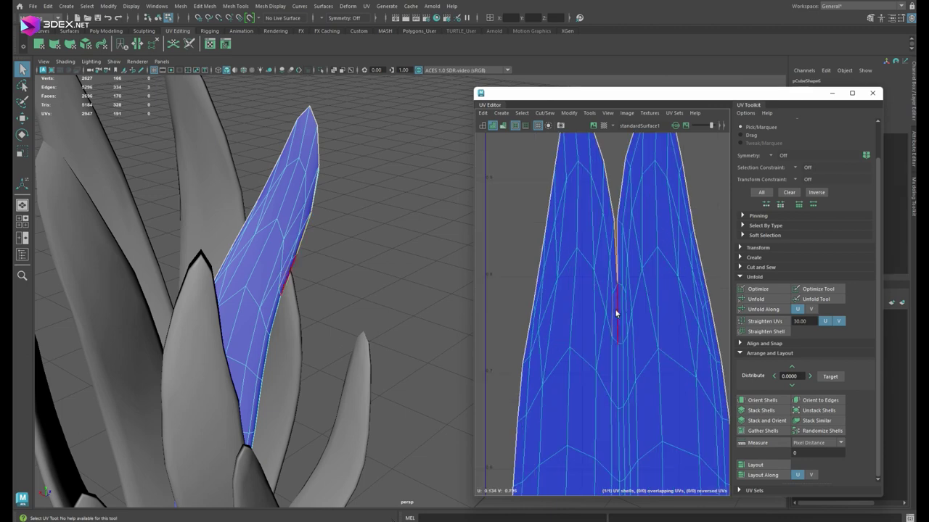
click(755, 298)
- Stand the next leaf's reversed UV shells upright
click(319, 280)
mouse_move(317, 327)
alt+mouse_down()
mouse_move(320, 279)
mouse_move(309, 320)
mouse_move(407, 355)
alt+mouse_up()
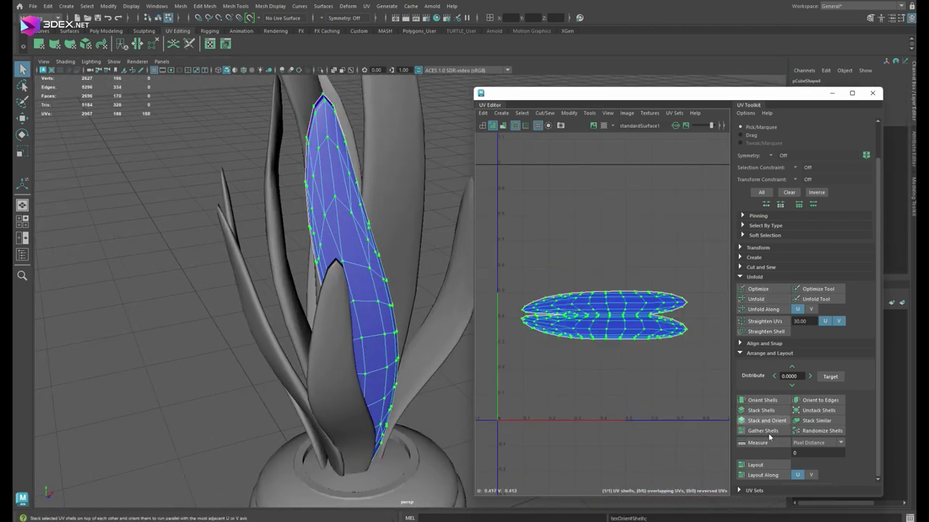
scroll(553, 303, up, 5)
scroll(576, 253, down, 5)
click(305, 290)
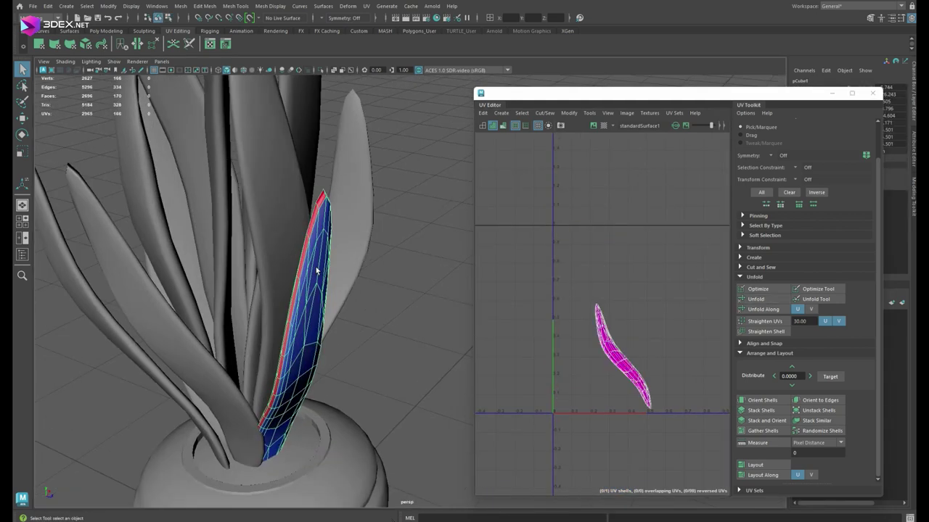
mouse_move(305, 290)
alt+mouse_down()
mouse_move(363, 249)
mouse_move(432, 341)
alt+mouse_up()
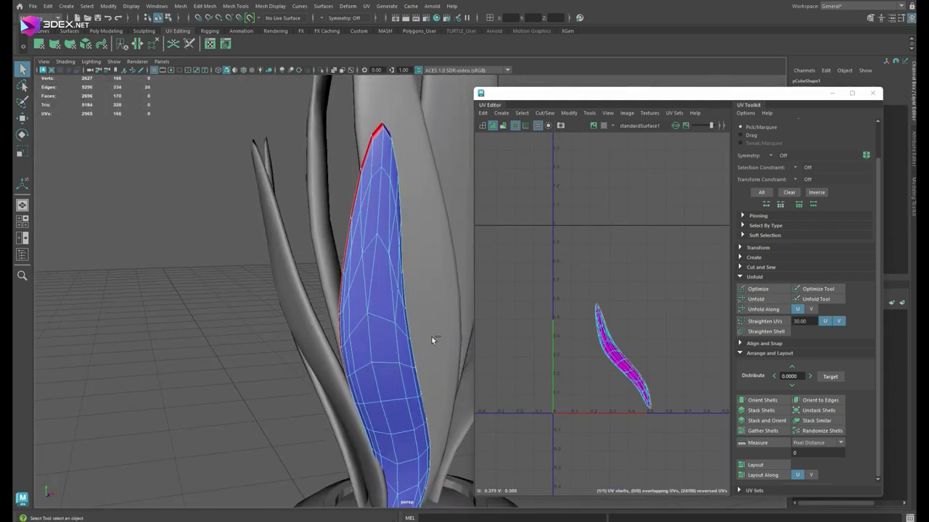
click(775, 421)
scroll(546, 302, up, 5)
scroll(290, 291, down, 5)
- Select the whole plant and lay out all its UV shells inside the 0–1 square
click(321, 310)
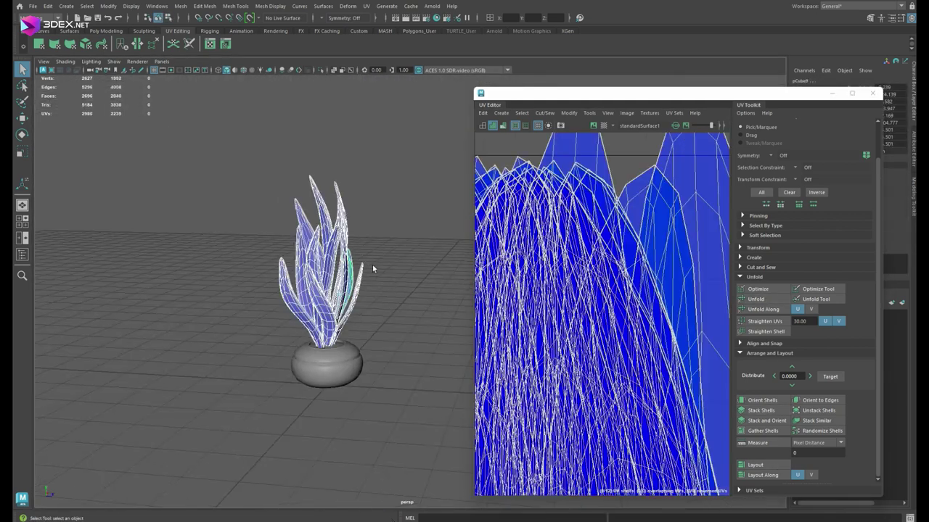
click(755, 464)
drag(472, 154, 308, 146)
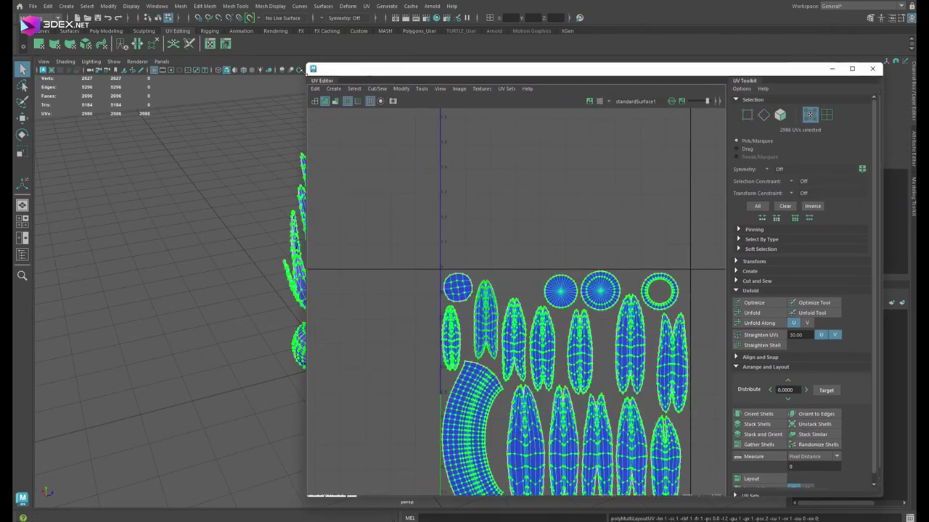
scroll(391, 328, up, 2)
scroll(392, 328, up, 2)
- Cut the pot's edge loop, unfold its curved band into a straight strip, and orient it
double_click(264, 278)
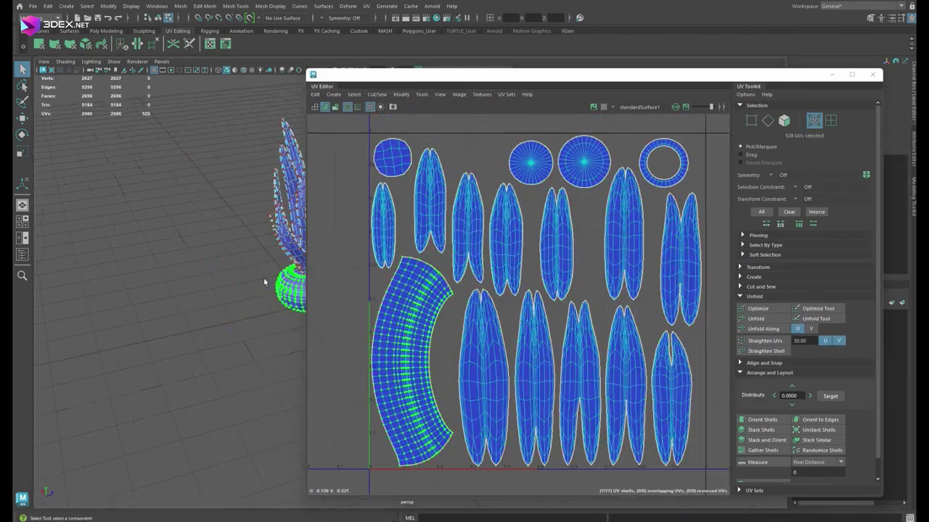
scroll(263, 278, up, 3)
scroll(494, 280, up, 2)
scroll(497, 293, up, 2)
scroll(497, 293, down, 3)
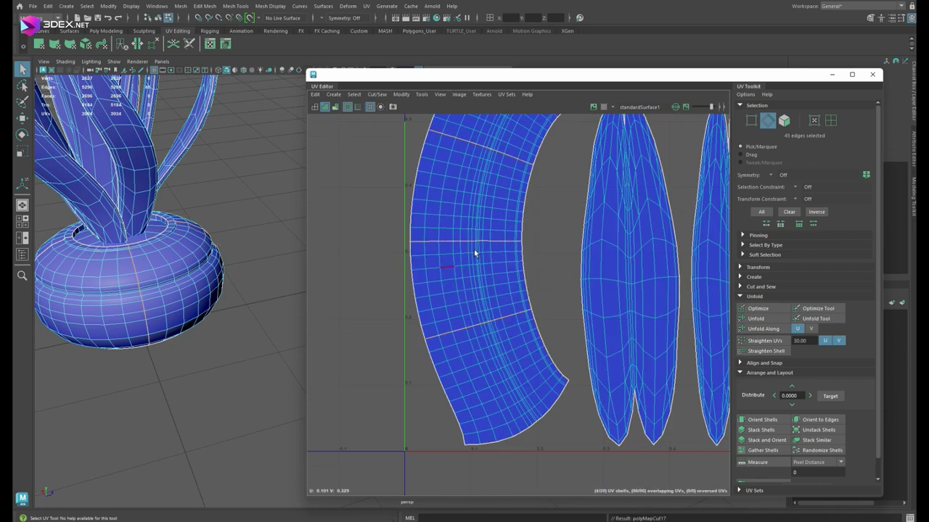
click(755, 319)
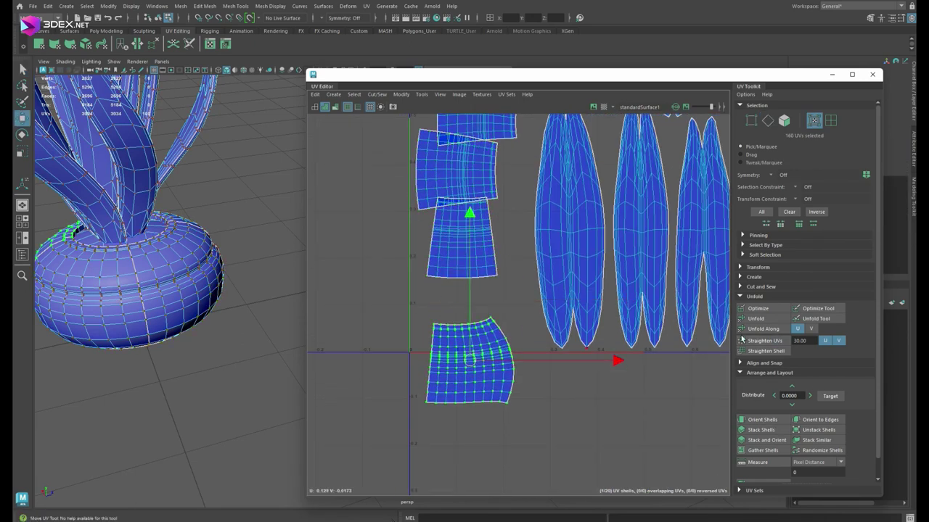
key(ctrl+z)
scroll(487, 341, up, 3)
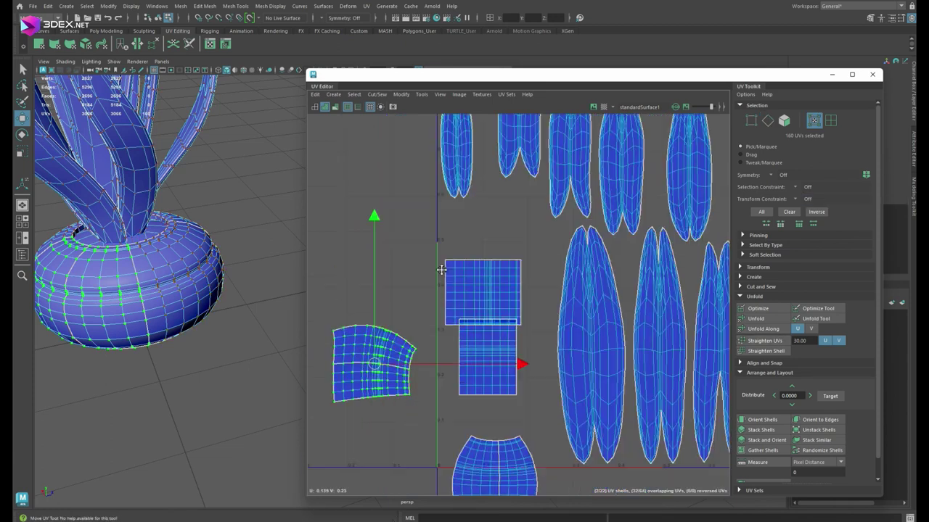
click(761, 420)
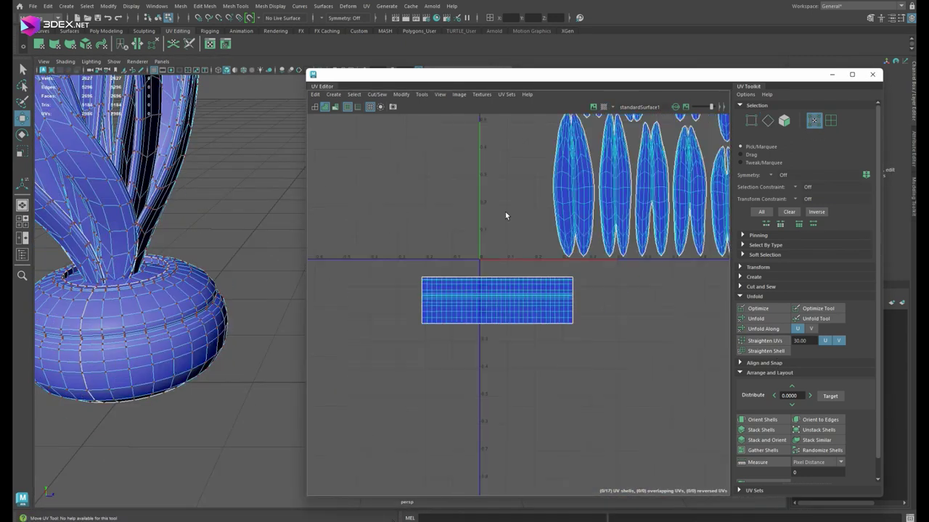
scroll(469, 204, up, 3)
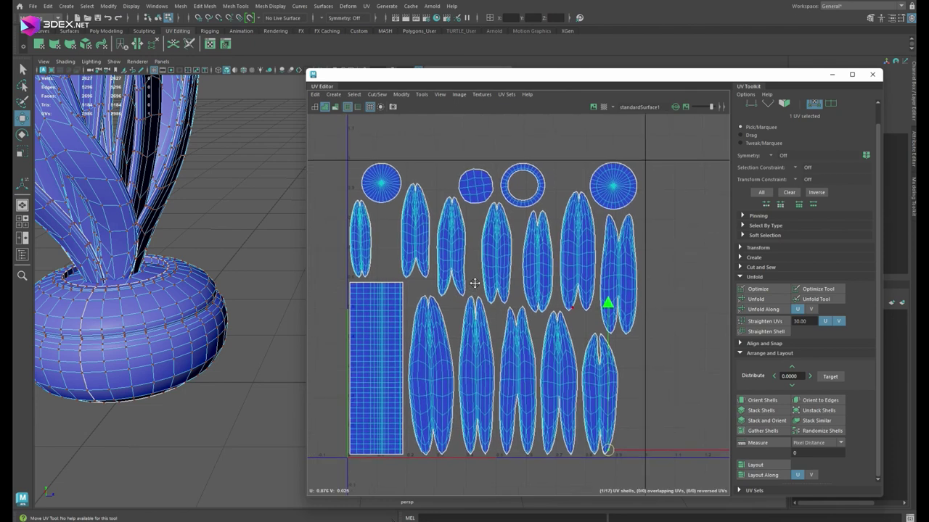
scroll(469, 204, up, 2)
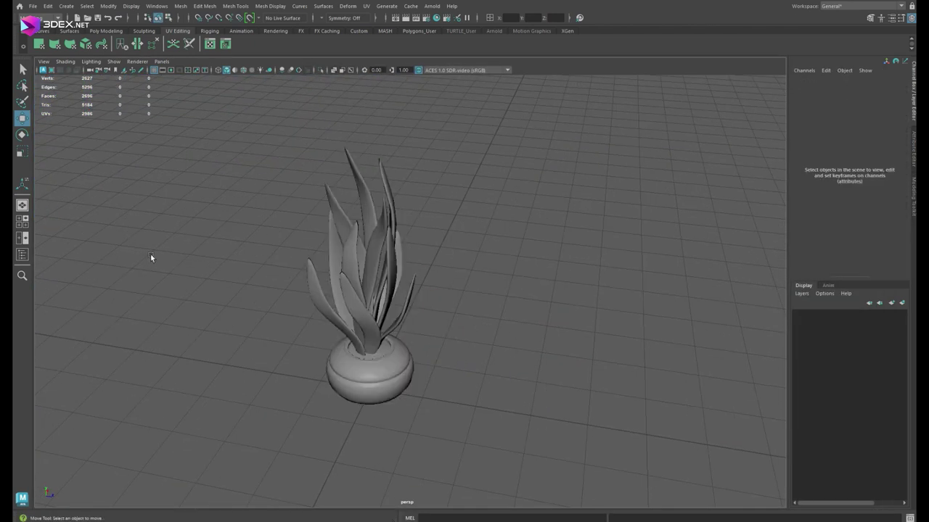
- Rename the plant parts in the Outliner to house_plant_01–14_low
click(45, 125)
double_click(67, 125)
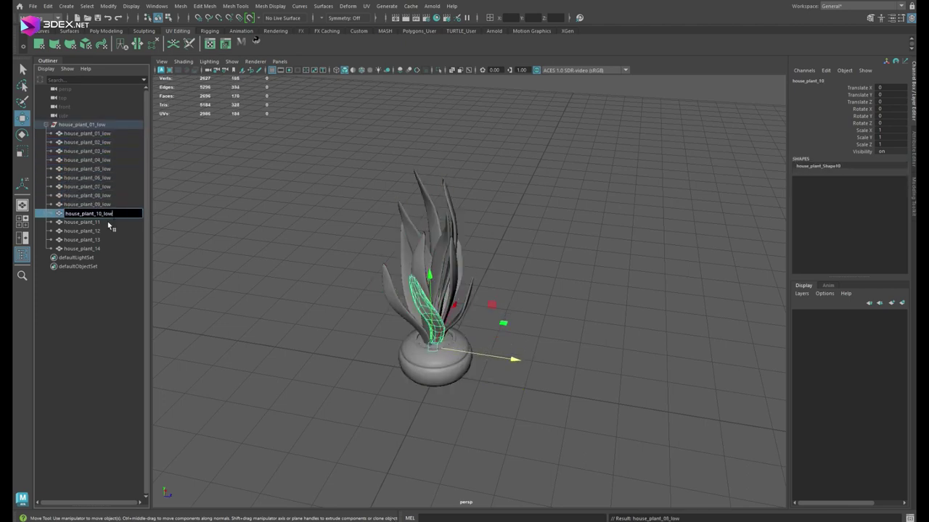
click(488, 215)
scroll(446, 243, up, 3)
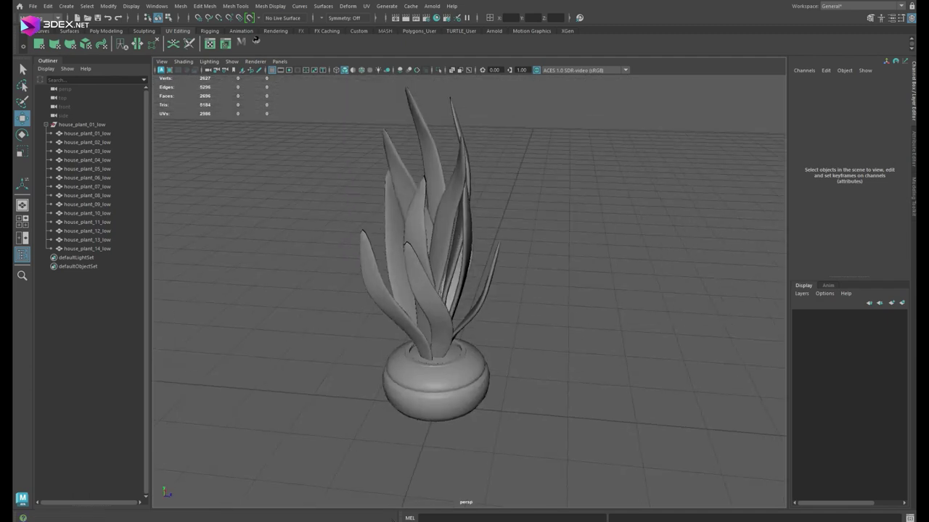
- Soften all part edges, duplicate the group, hide the low set, and rename the copy house_plant_01_high
click(256, 41)
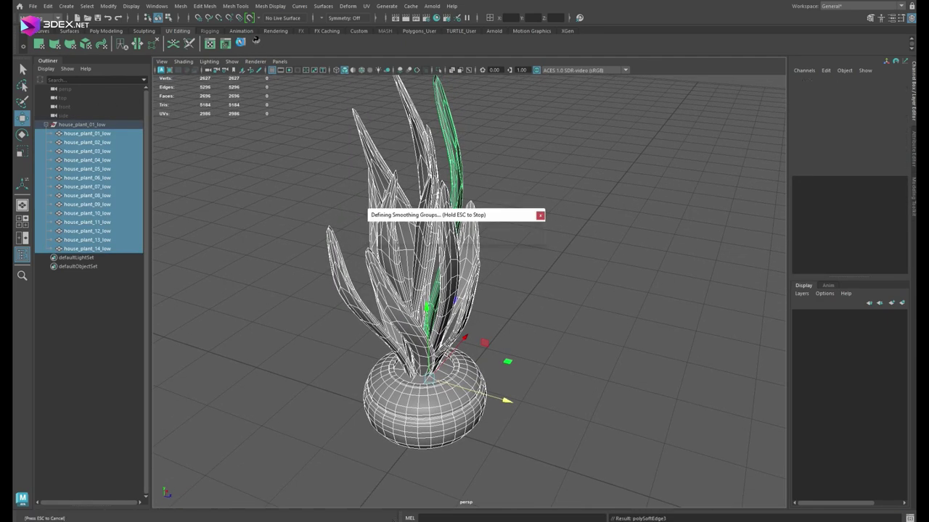
scroll(495, 184, down, 3)
key(q)
click(80, 124)
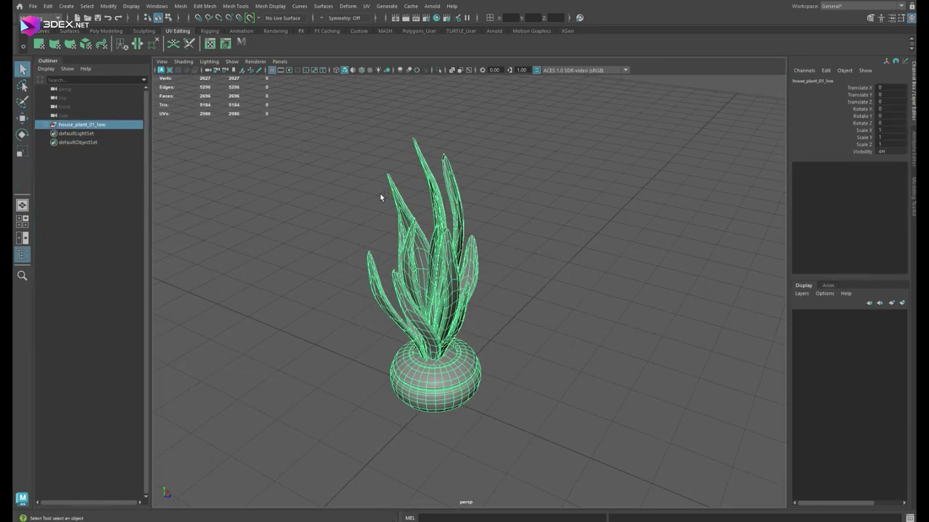
key(ctrl+h)
double_click(83, 134)
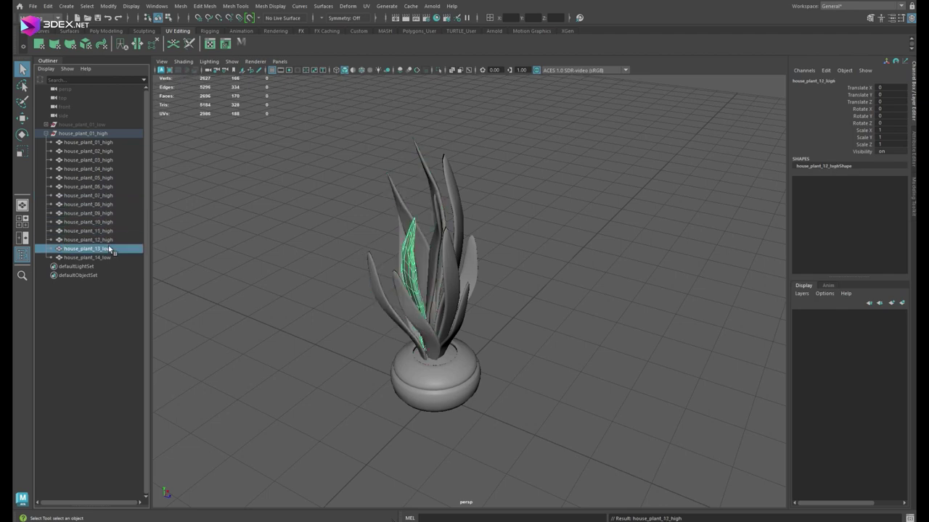
- Name the last part house_plant_14_high and smooth leaf parts 02 through 14
text(high)
key(Return)
scroll(448, 254, up, 3)
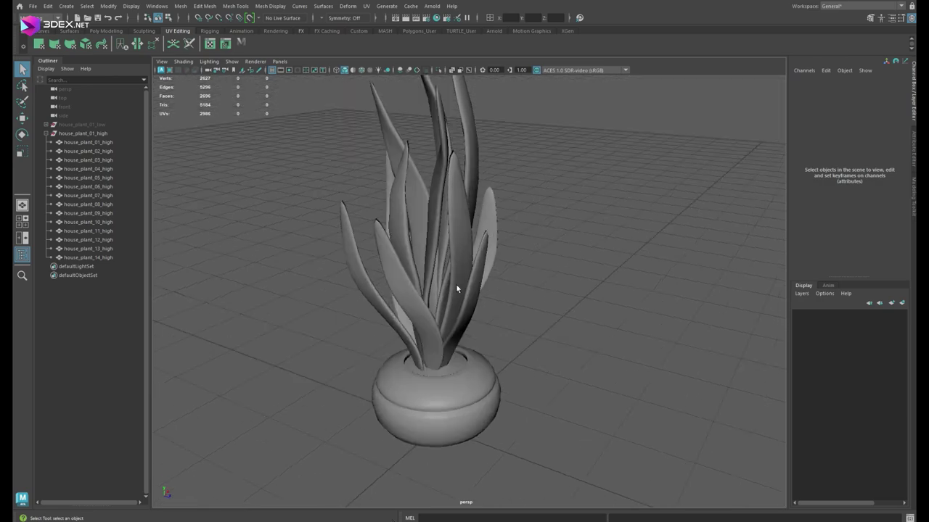
drag(88, 151, 88, 257)
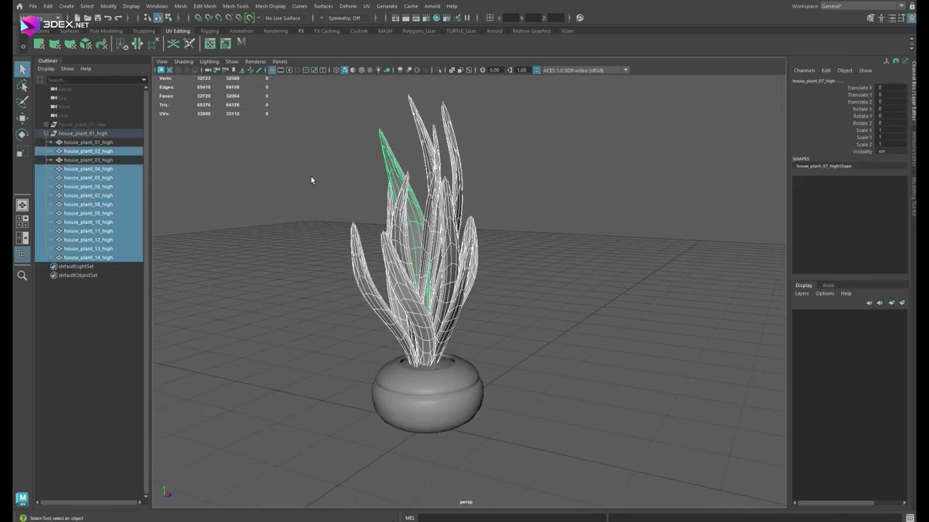
shift+right_drag(425, 197, 436, 185)
mouse_move(436, 239)
alt+mouse_down()
mouse_move(428, 287)
mouse_move(529, 232)
alt+mouse_up()
click(508, 239)
- Isolate the pot and bevel its rim edges three times with 2 segments
click(385, 435)
key(f)
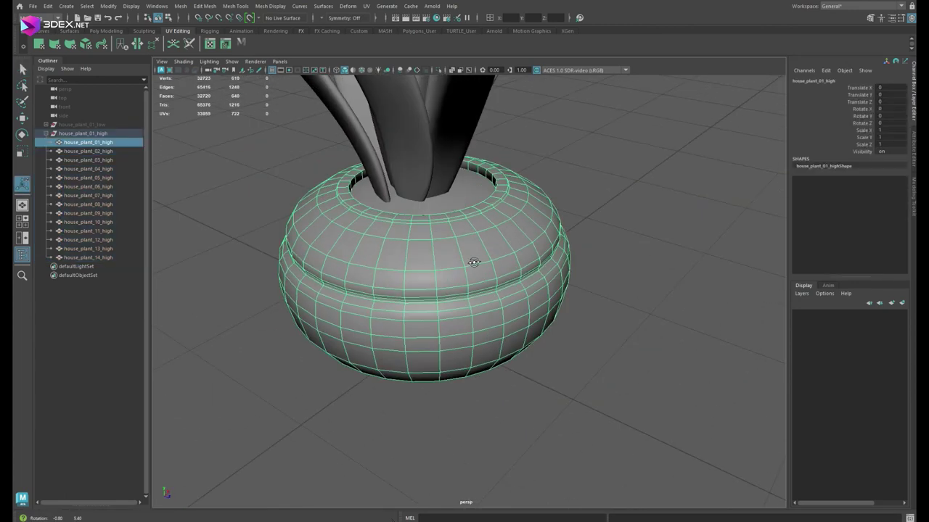
scroll(472, 259, up, 3)
key(ctrl+1)
key(ctrl+b)
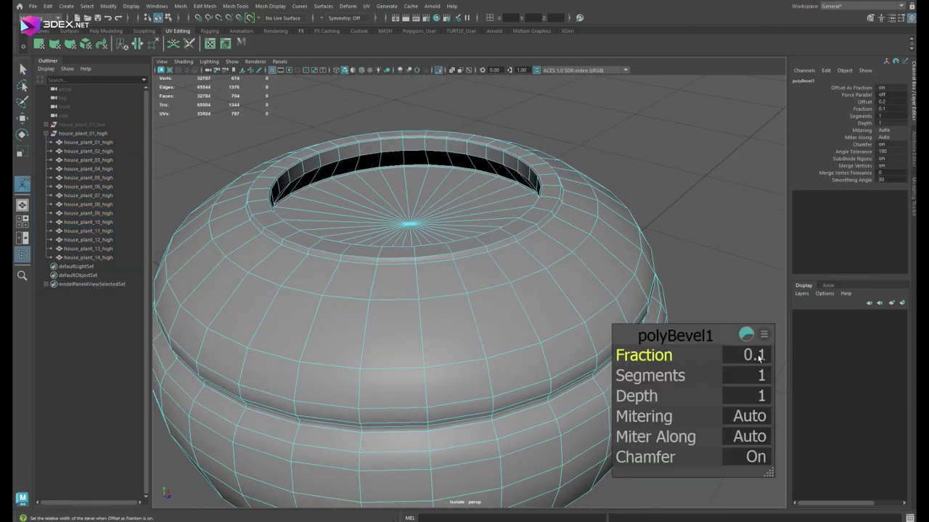
double_click(490, 164)
key(ctrl+b)
scroll(493, 162, up, 3)
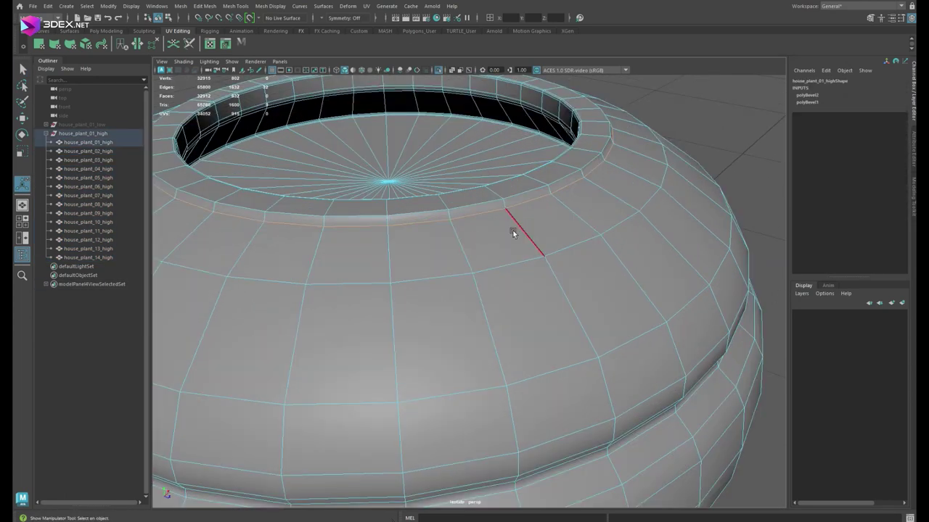
key(ctrl+b)
- Apply Smooth to the bevelled pot mesh
scroll(474, 184, down, 3)
click(512, 234)
shift+right_click(541, 179)
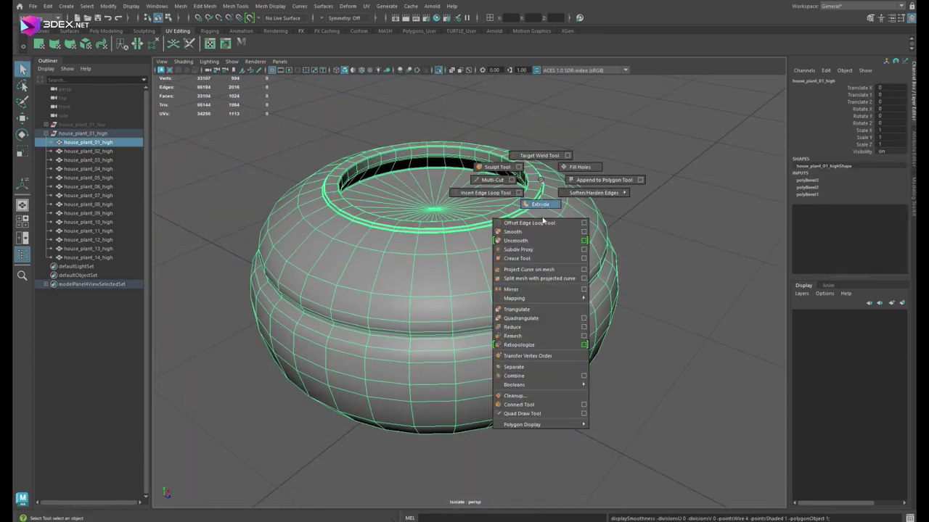
click(512, 232)
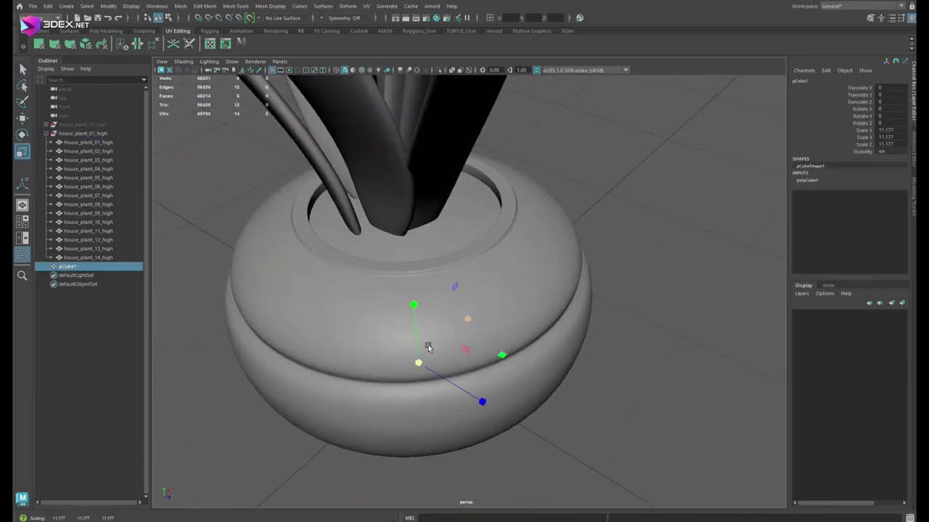
- Isolate pCube1 and connect two of its vertices with a new cut edge
key(f)
key(ctrl+1)
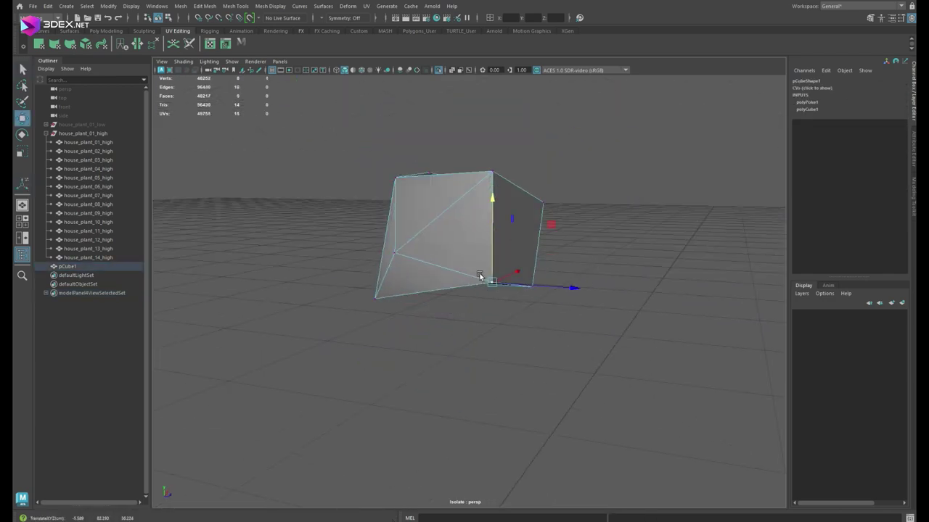
alt+drag(494, 259, 380, 220)
shift+right_drag(460, 187, 476, 244)
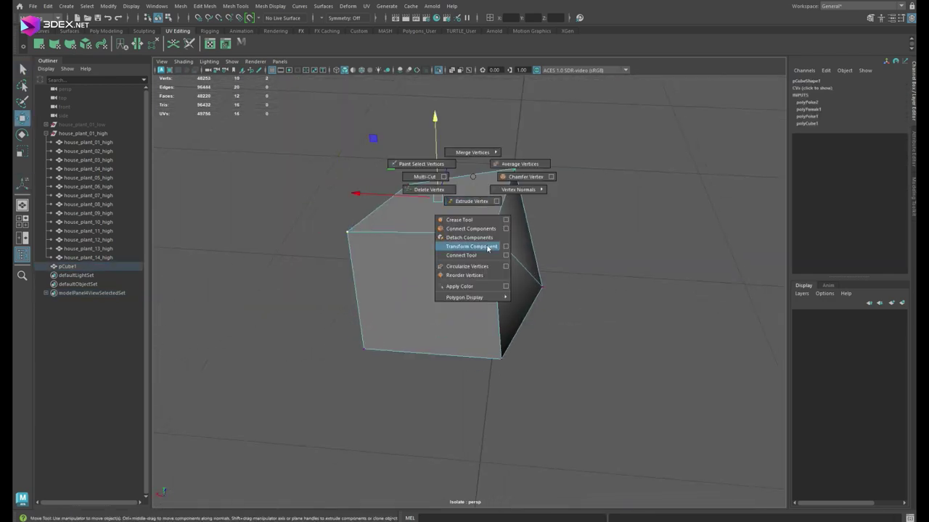
mouse_move(477, 245)
alt+mouse_down()
mouse_move(518, 266)
mouse_move(515, 227)
mouse_move(499, 231)
alt+mouse_up()
- Poke a side face into triangles and bevel one edge at fraction 0.14
click(499, 232)
shift+right_drag(518, 194, 555, 187)
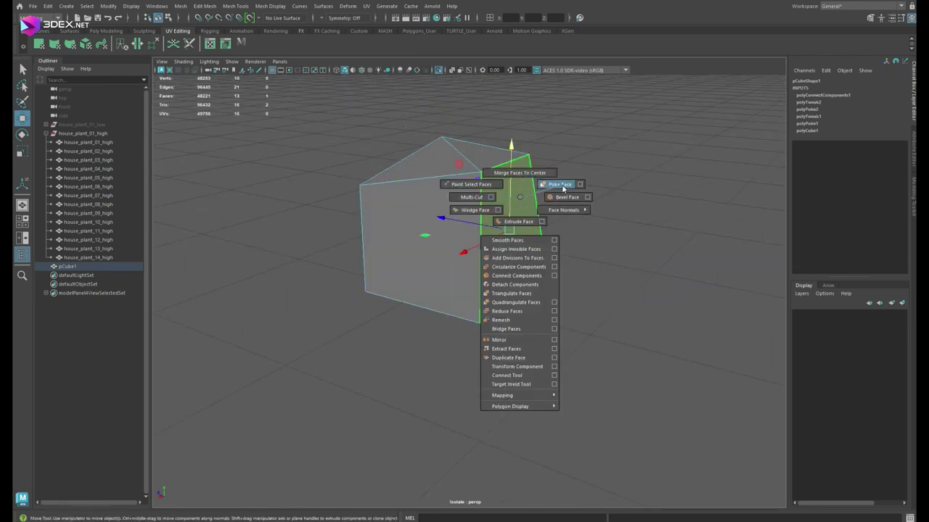
mouse_move(555, 188)
alt+mouse_down()
mouse_move(409, 232)
mouse_move(390, 255)
mouse_move(321, 138)
alt+mouse_up()
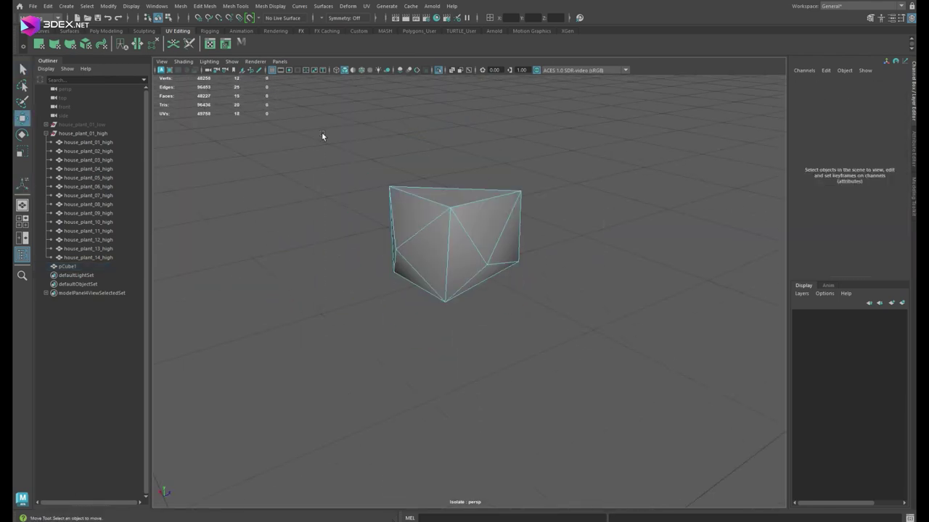
click(516, 211)
key(ctrl+b)
key(F8)
- Duplicate the finished rock and move and rotate the copy onto the soil disc
mouse_move(493, 211)
alt+right_down()
mouse_move(474, 267)
mouse_move(481, 319)
alt+right_up()
click(475, 267)
key(w)
key(ctrl+1)
key(ctrl+d)
key(ctrl+1)
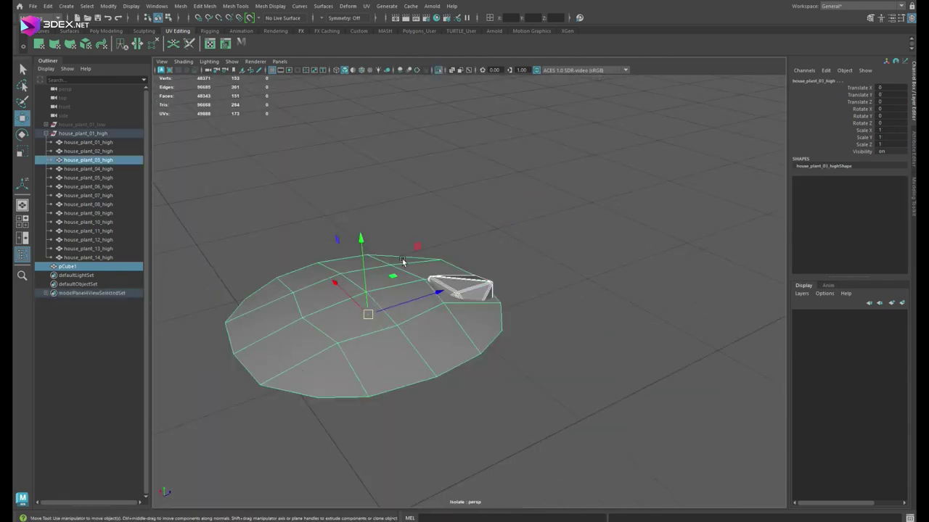
key(e)
mouse_move(467, 290)
mouse_down()
mouse_move(477, 319)
mouse_move(553, 295)
mouse_up()
key(w)
key(e)
mouse_move(492, 279)
mouse_down()
mouse_move(501, 247)
mouse_move(551, 362)
mouse_move(481, 341)
mouse_move(509, 388)
mouse_up()
key(r)
- Add several more rotated, enlarged rock copies pressed together on the soil
key(ctrl+d)
key(e)
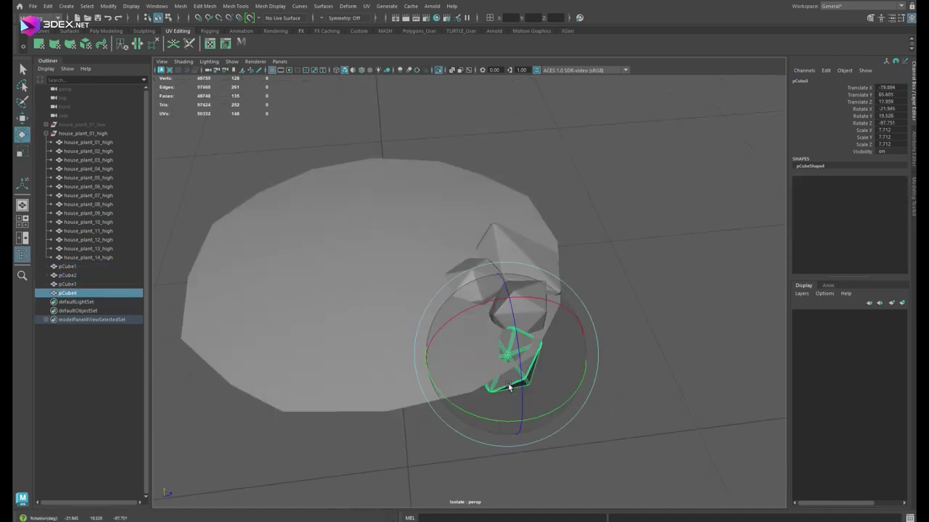
alt+drag(488, 321, 508, 312)
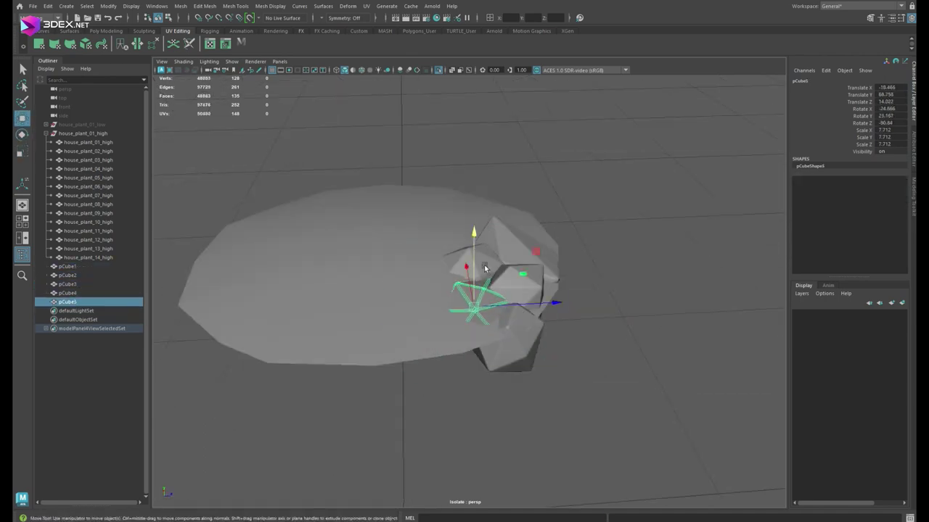
key(r)
mouse_move(465, 334)
mouse_down()
mouse_move(529, 285)
mouse_move(508, 312)
mouse_move(528, 297)
mouse_up()
key(ctrl+z)
key(ctrl+d)
key(w)
key(ctrl+d)
key(e)
key(w)
mouse_move(471, 268)
mouse_down()
mouse_move(535, 282)
mouse_move(558, 247)
mouse_up()
click(535, 282)
click(558, 248)
key(ctrl+d)
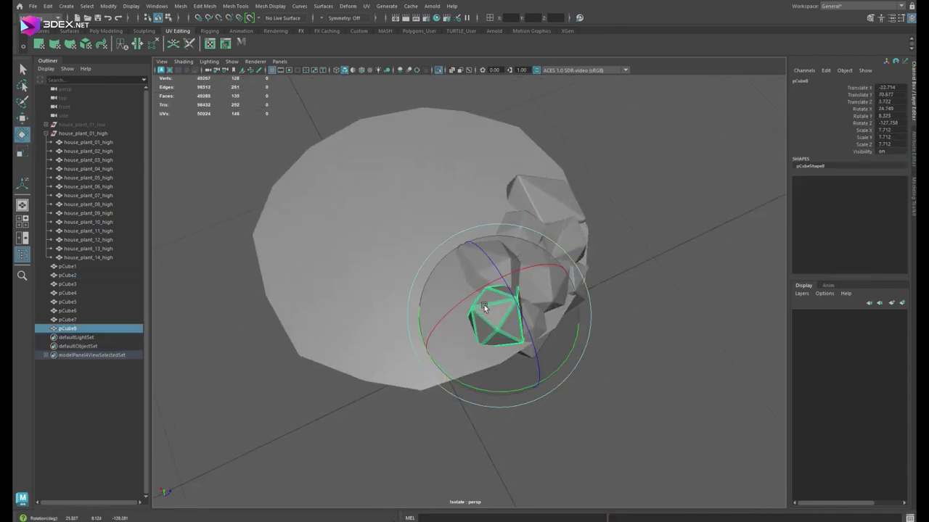
key(w)
mouse_move(484, 304)
alt+mouse_down()
mouse_move(642, 214)
mouse_move(516, 329)
alt+mouse_up()
- Gather the rock copies into a cluster, rotate and move it, then duplicate it
drag(475, 183, 582, 330)
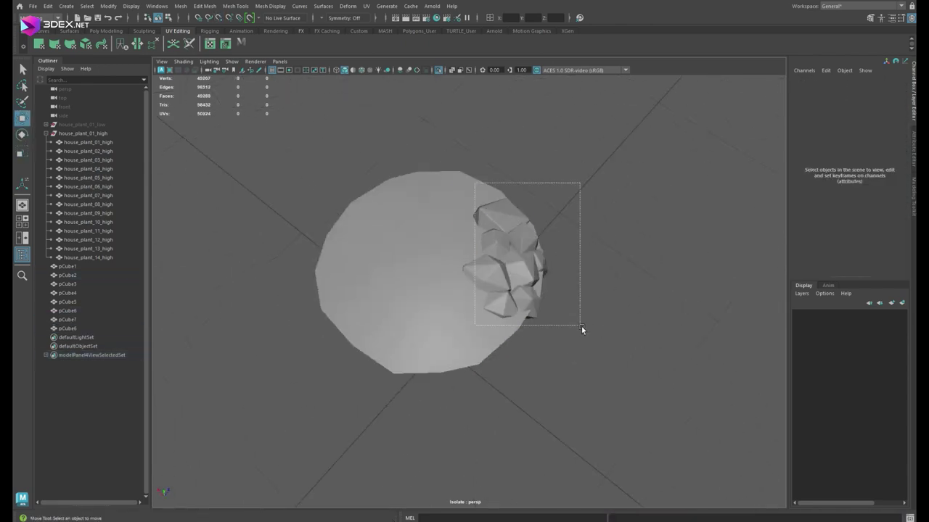
shift+right_drag(460, 254, 414, 291)
key(e)
mouse_move(436, 334)
mouse_down()
mouse_move(408, 297)
mouse_move(391, 319)
mouse_up()
key(w)
alt+drag(415, 265, 406, 247)
click(417, 296)
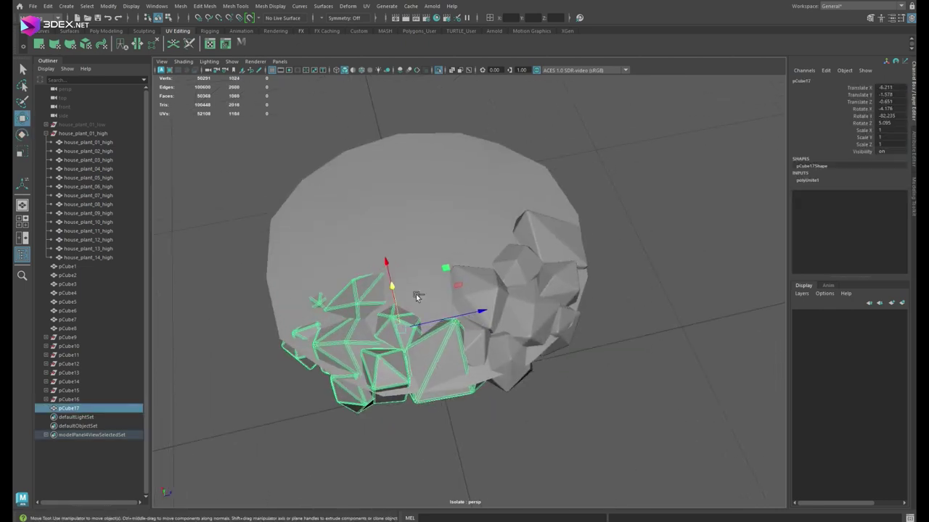
key(ctrl+d)
key(e)
mouse_move(417, 296)
mouse_down()
mouse_move(406, 269)
mouse_move(353, 259)
mouse_move(421, 234)
mouse_move(408, 278)
mouse_up()
key(w)
- Duplicate the rock cluster again, raising and nudging it sideways over the soil
key(ctrl+d)
mouse_move(418, 230)
alt+mouse_down()
mouse_move(410, 217)
mouse_move(435, 239)
mouse_move(468, 230)
alt+mouse_up()
key(e)
key(w)
middle_drag(412, 268, 435, 269)
alt+drag(435, 268, 387, 307)
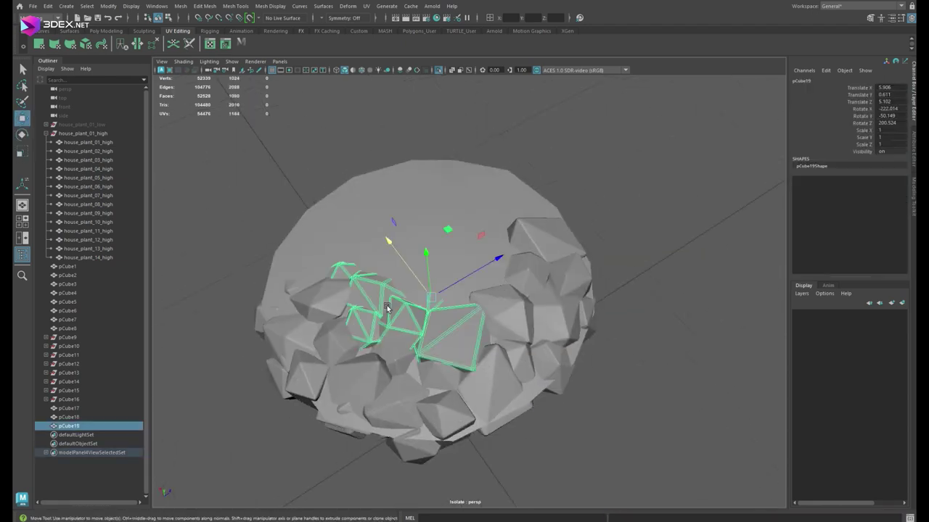
mouse_move(450, 264)
alt+mouse_down()
mouse_move(463, 174)
mouse_move(526, 222)
mouse_move(537, 270)
alt+mouse_up()
- Rotate some rocks, then combine all rocks and the soil disc into one mesh
key(e)
key(w)
click(494, 314)
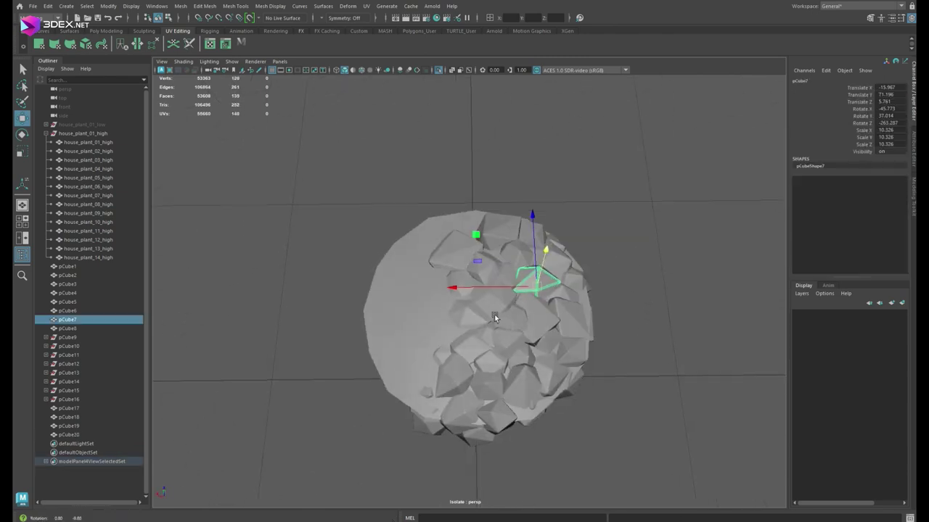
drag(494, 314, 449, 436)
key(space)
key(e)
alt+drag(422, 243, 478, 293)
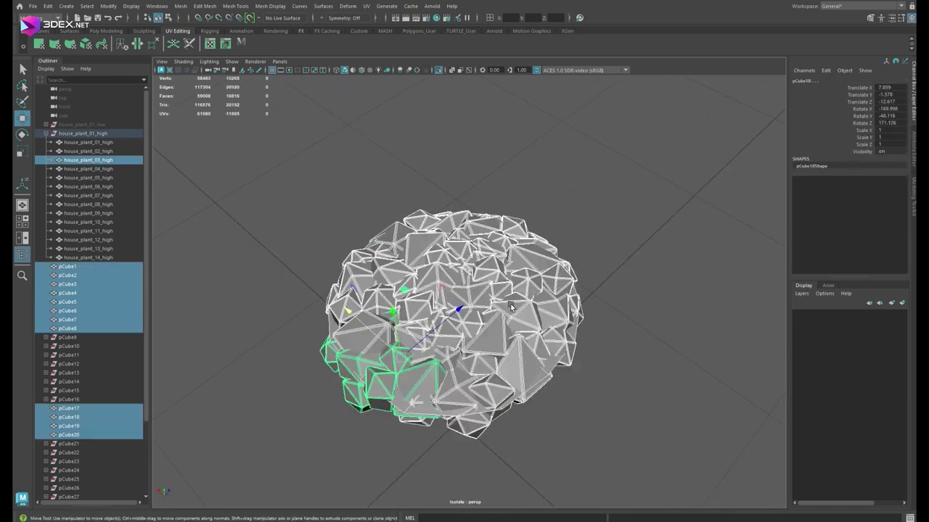
key(ctrl+z)
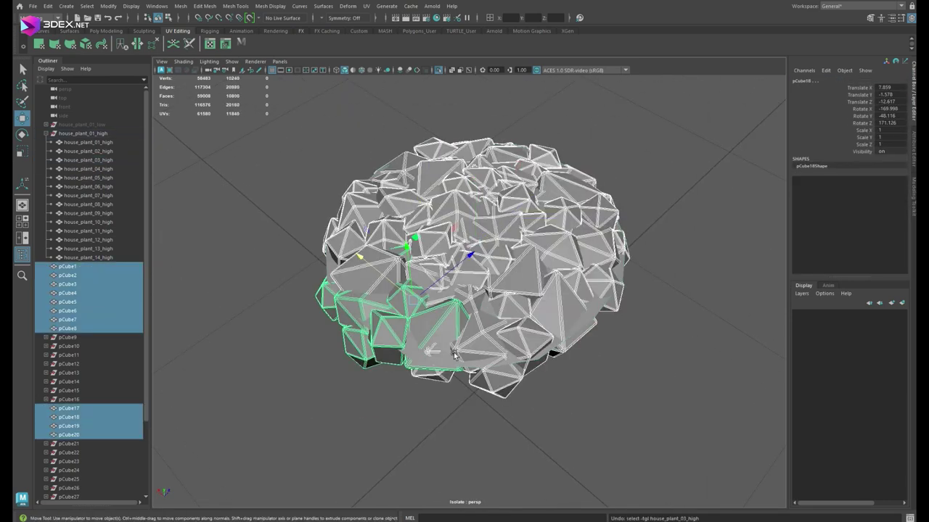
shift+right_drag(476, 180, 470, 272)
click(230, 288)
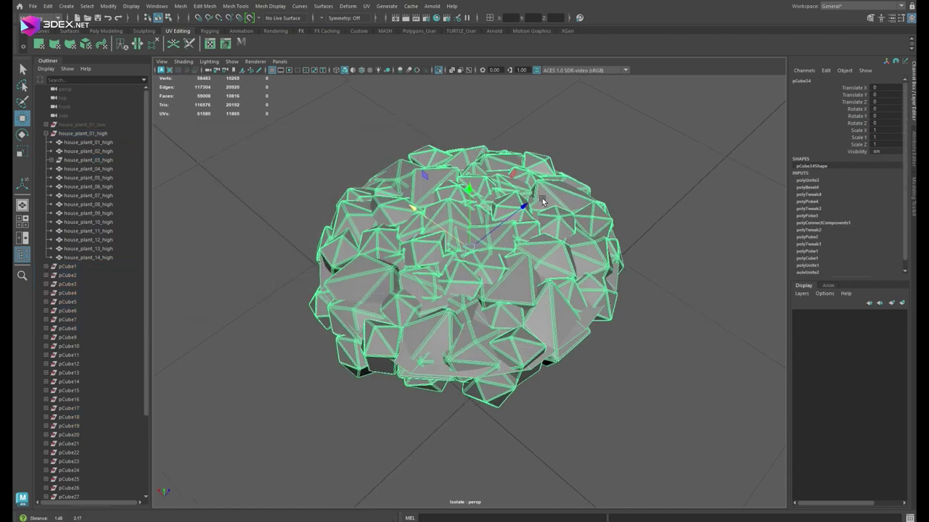
- Parent the merged soil under house_plant_01_high and export that group as FBX
middle_drag(122, 166, 115, 162)
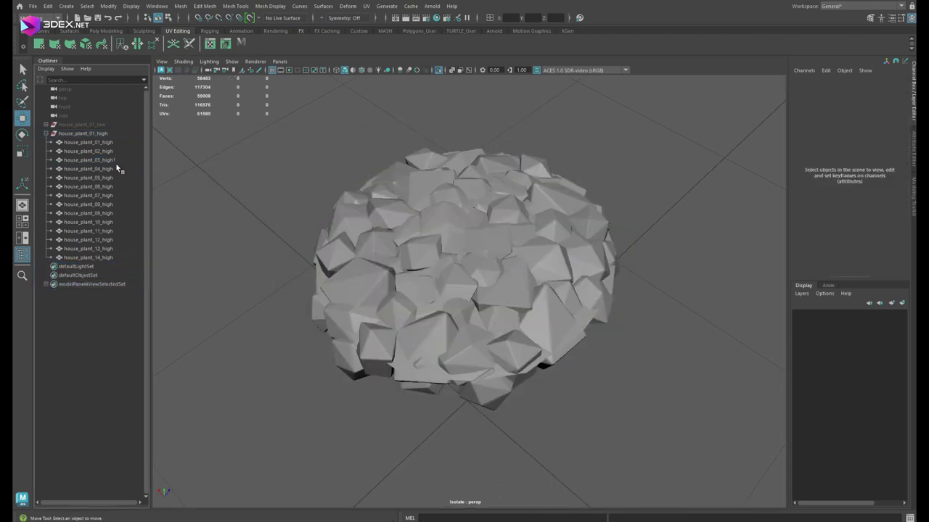
key(ctrl+1)
scroll(481, 255, down, 5)
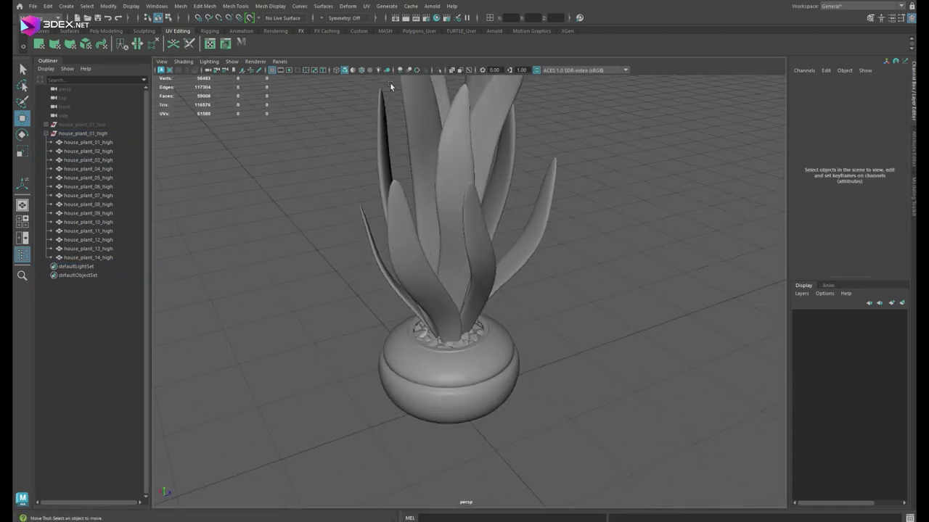
alt+drag(481, 256, 407, 217)
click(82, 134)
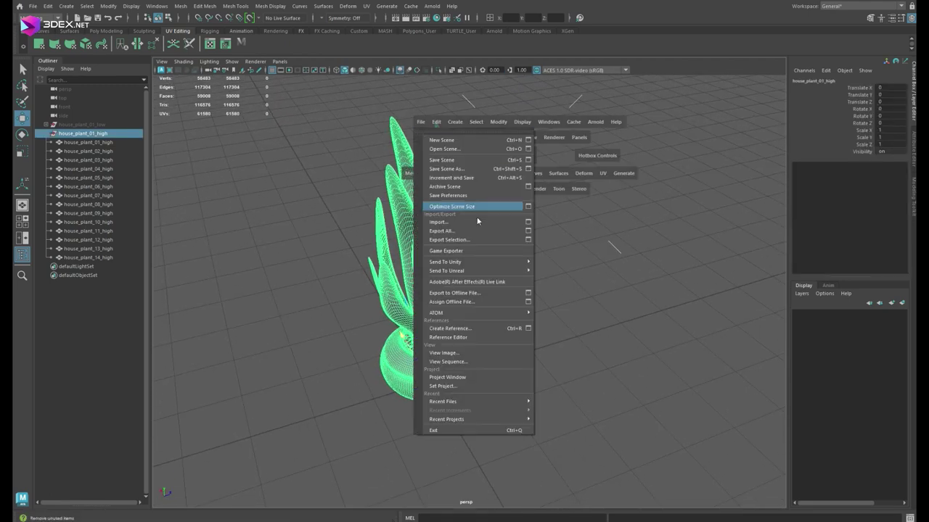
click(477, 207)
click(666, 445)
- Hide the high set, export house_plant_01_low as FBX, and choose it as project mesh
key(ctrl+h)
click(100, 123)
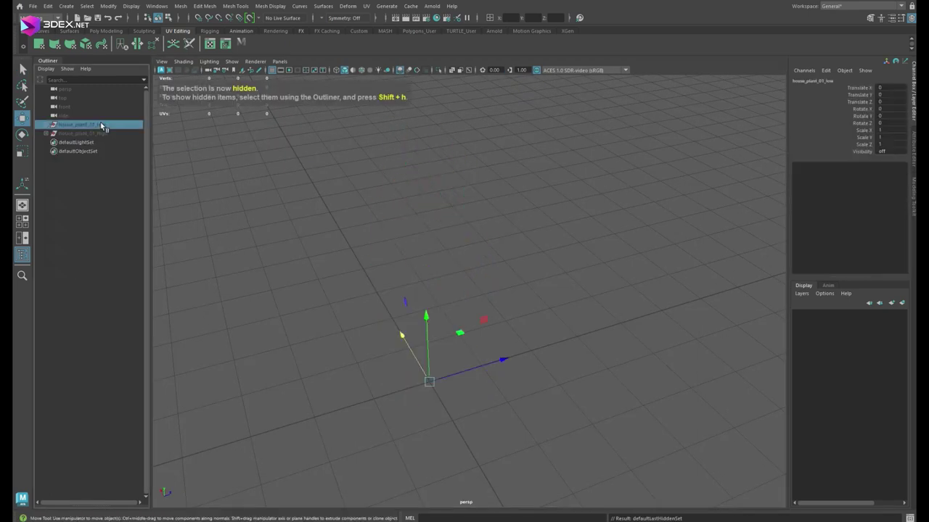
key(shift+h)
click(477, 207)
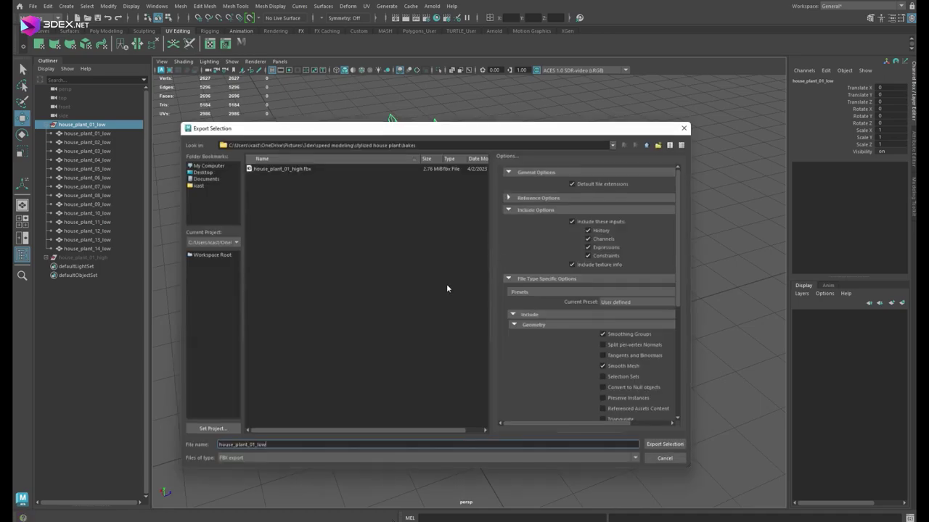
click(665, 445)
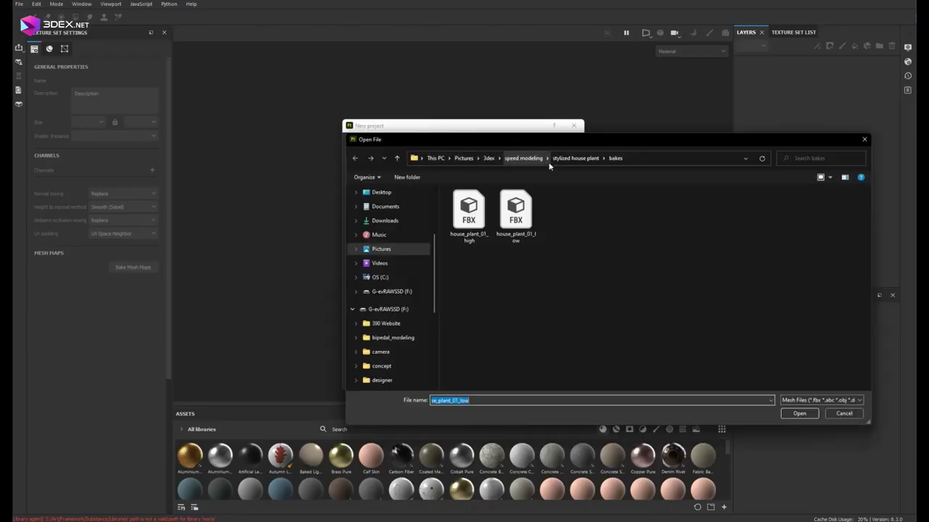
double_click(515, 212)
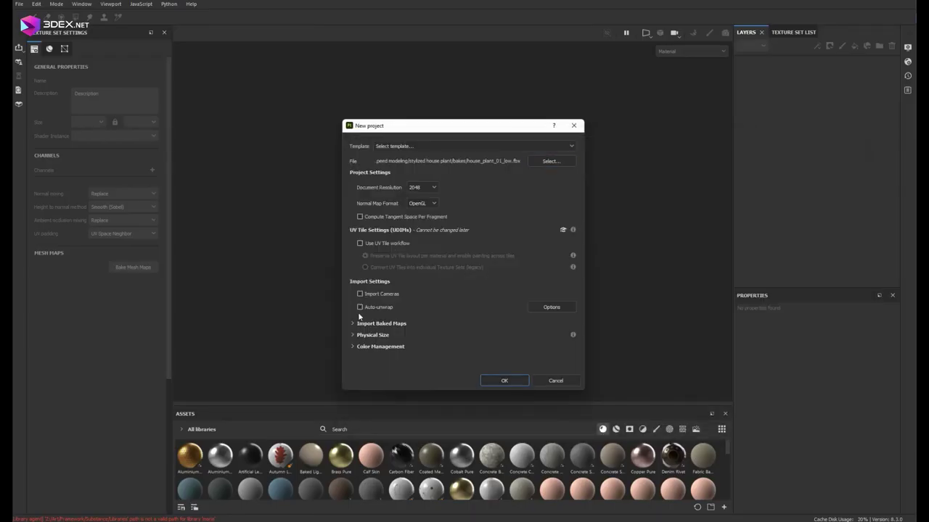
- Create the project from house_plant_01_low.fbx and bake all mesh maps except ID at 2048
click(504, 380)
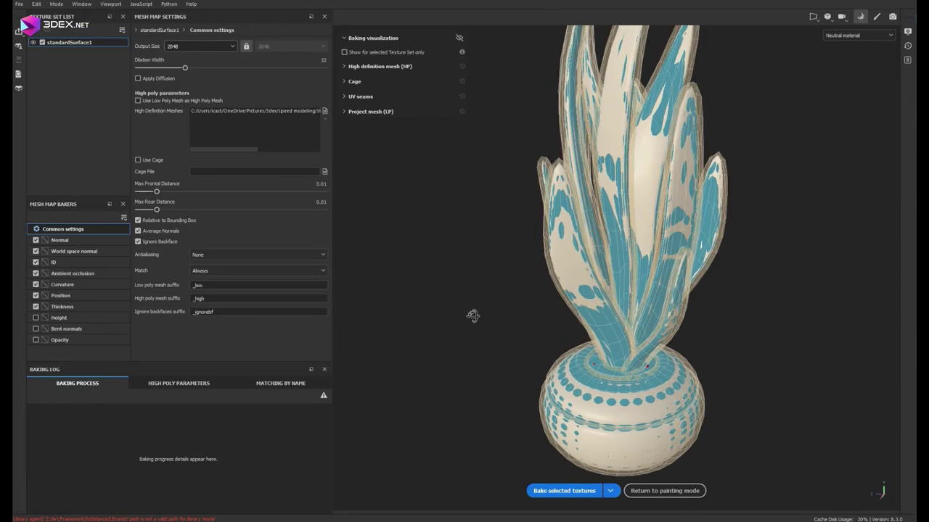
click(220, 255)
click(36, 263)
click(63, 284)
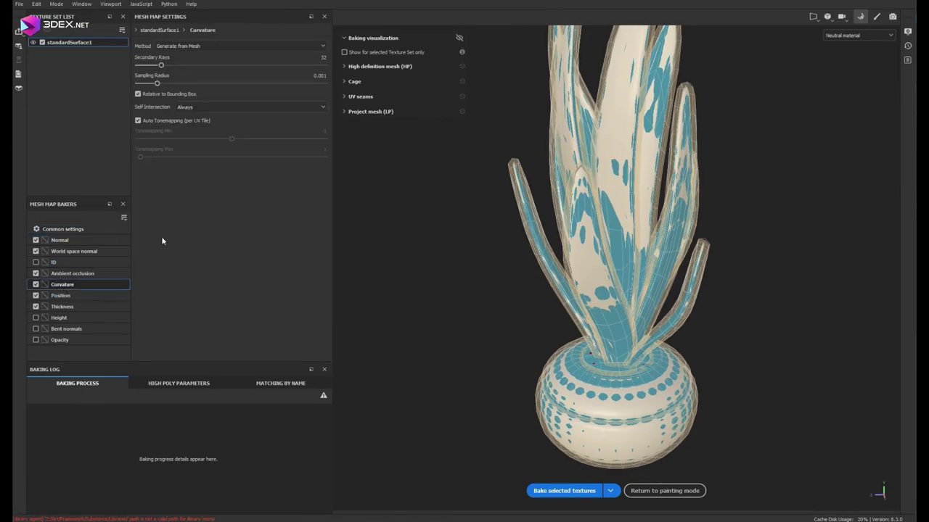
click(63, 306)
click(216, 145)
click(560, 493)
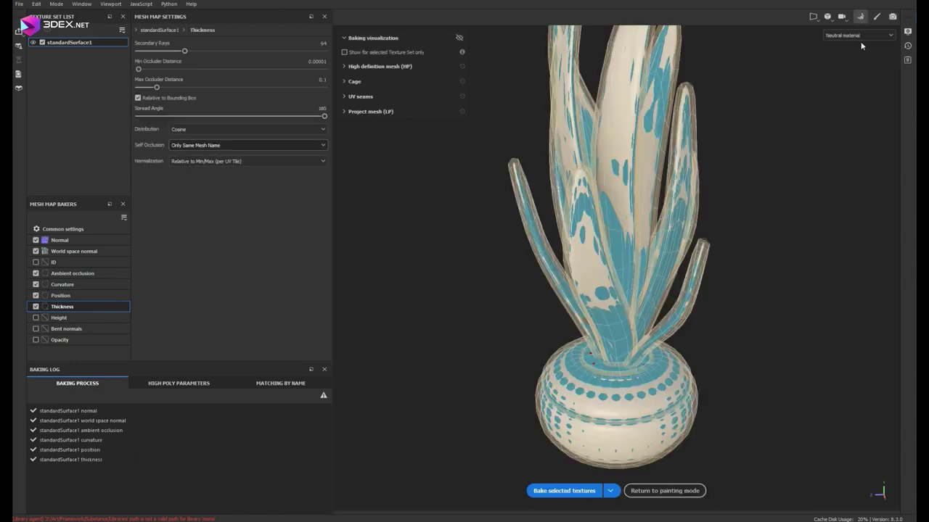
click(664, 492)
- Preview the baked mesh maps, then apply the stylized material to the plant
scroll(530, 269, up, 5)
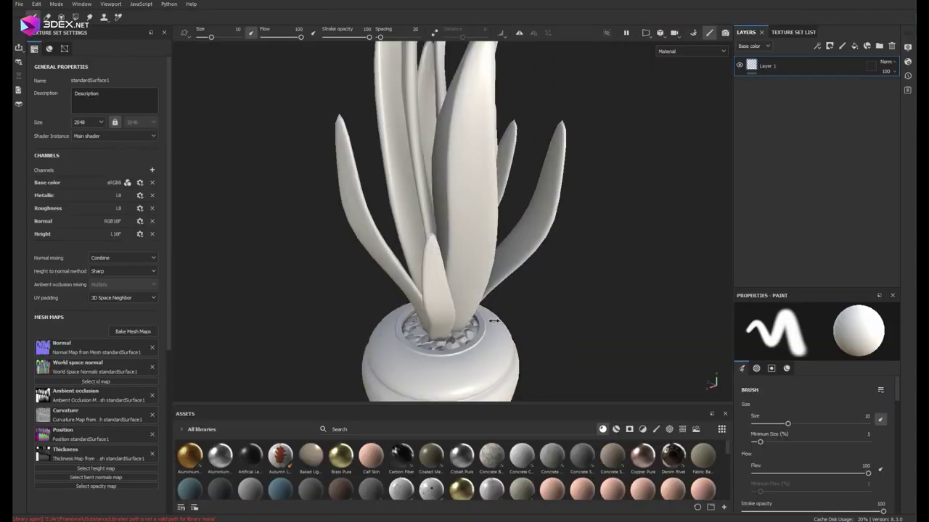
key(b)
key(b)
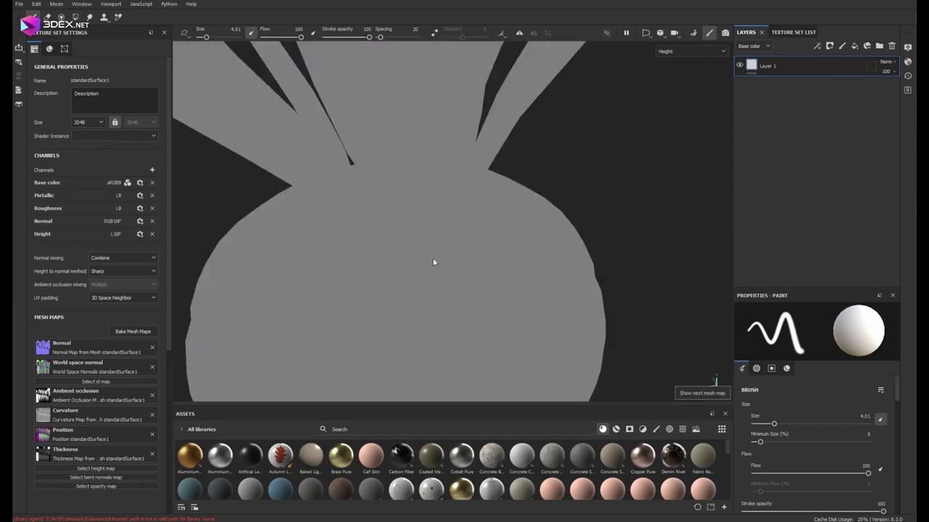
key(b)
key(m)
scroll(430, 254, down, 2)
scroll(430, 246, down, 2)
scroll(430, 239, down, 2)
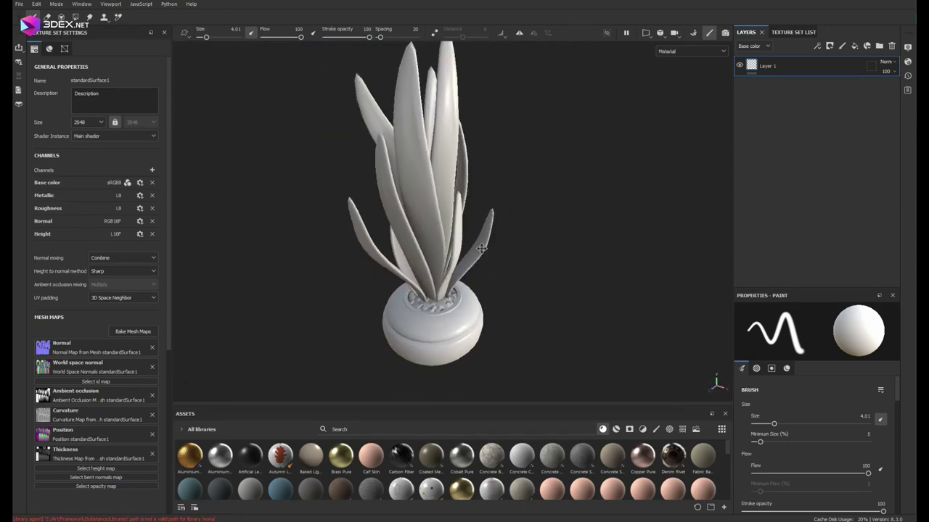
scroll(430, 231, down, 2)
drag(190, 455, 435, 218)
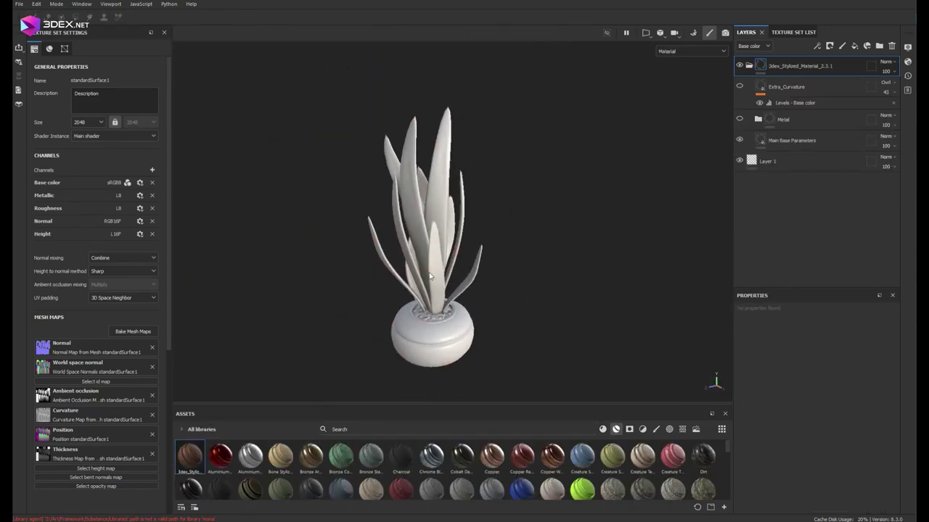
scroll(652, 204, up, 2)
- Set the Main Base Parameters Main_Color to pale lilac-grey and bring up its layer menu
click(748, 146)
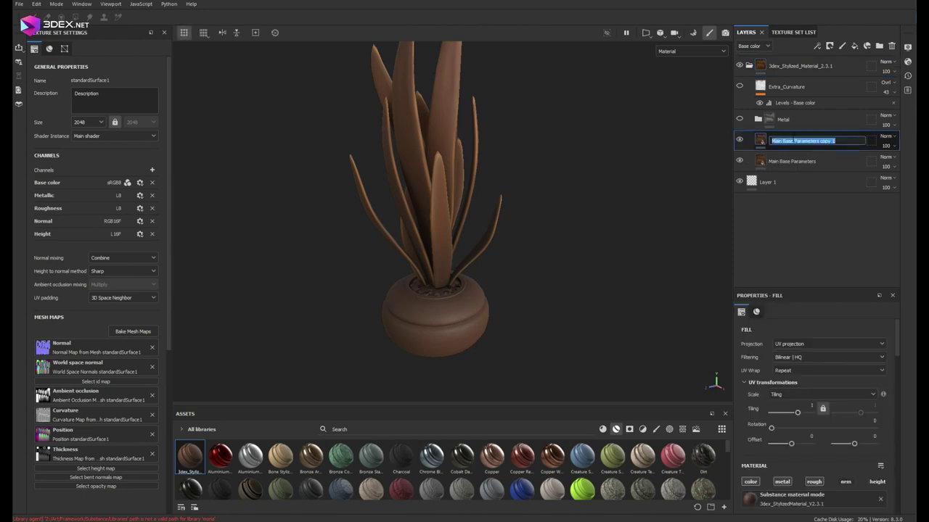
click(785, 162)
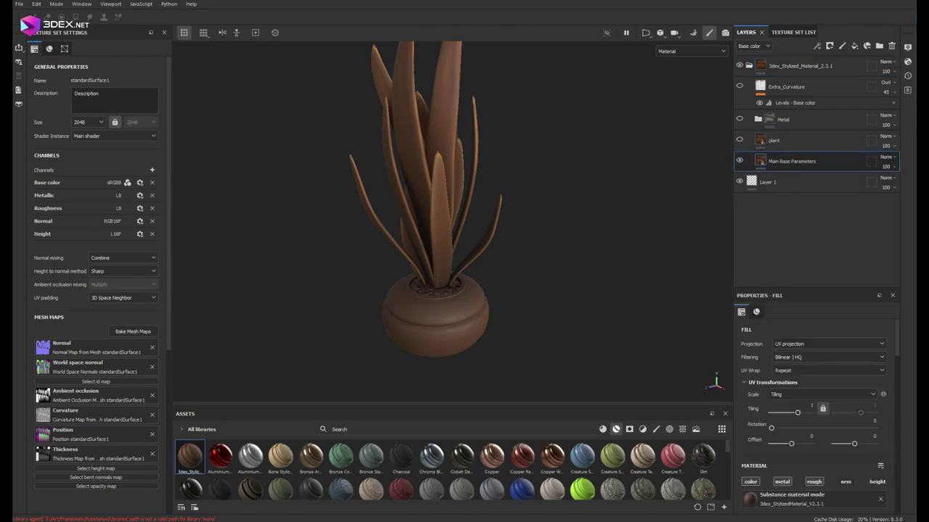
scroll(813, 435, down, 3)
click(843, 490)
click(594, 315)
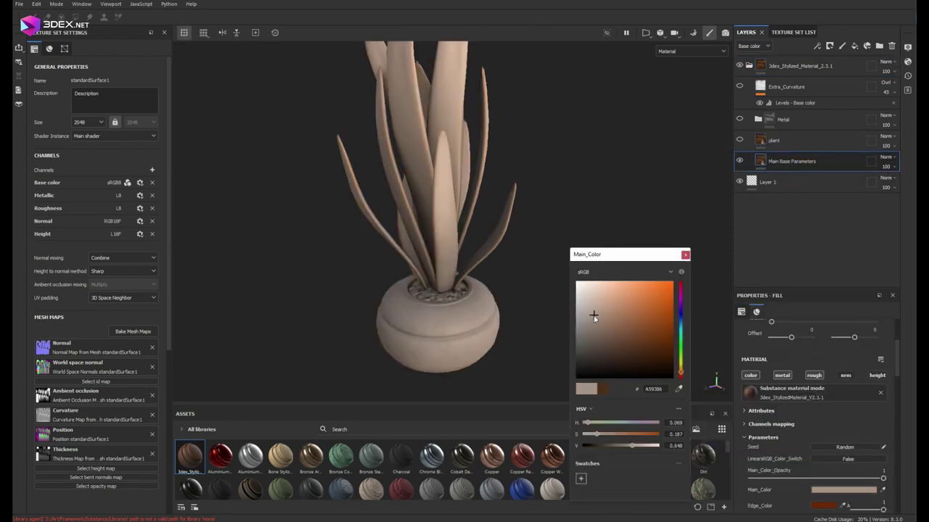
drag(593, 315, 589, 320)
drag(682, 314, 681, 300)
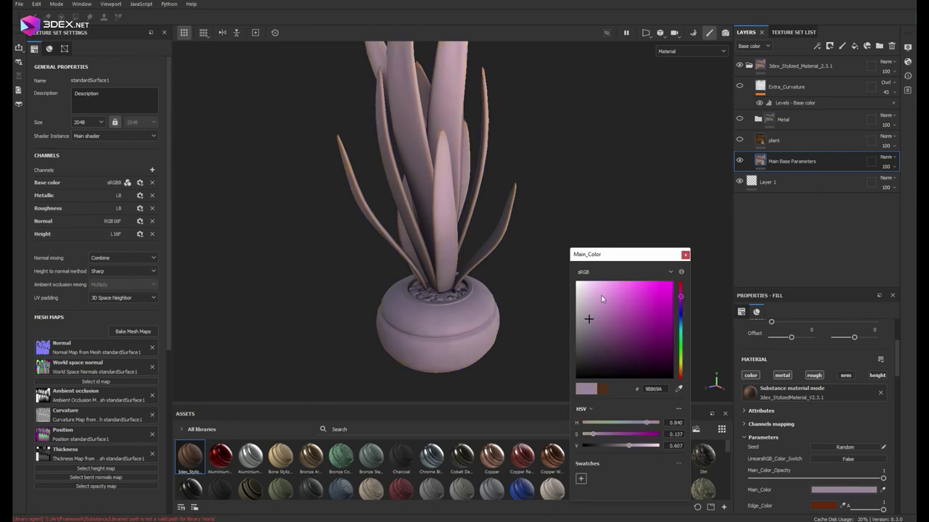
drag(683, 374, 680, 376)
drag(592, 310, 582, 319)
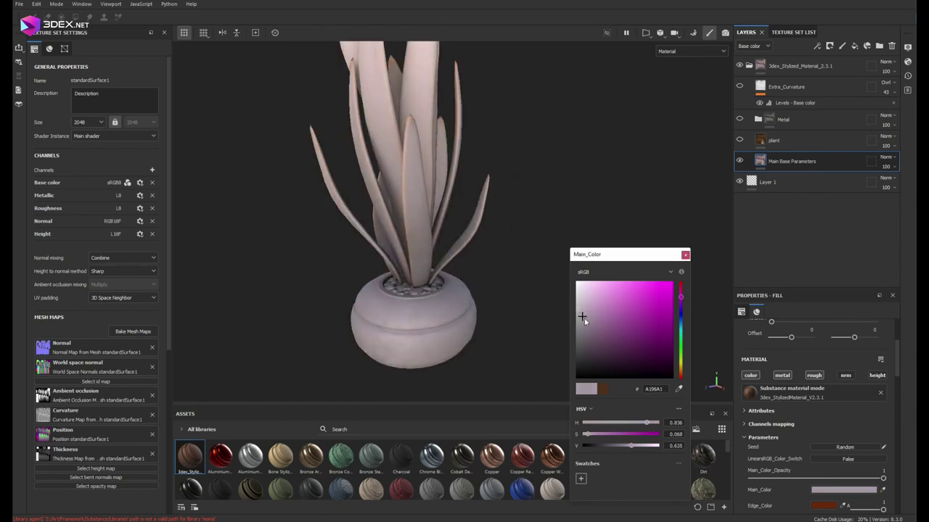
click(685, 255)
right_click(798, 161)
- Add a black mask showing the lilac fill on the pot only, with Roughness_Amount 0.38
click(820, 218)
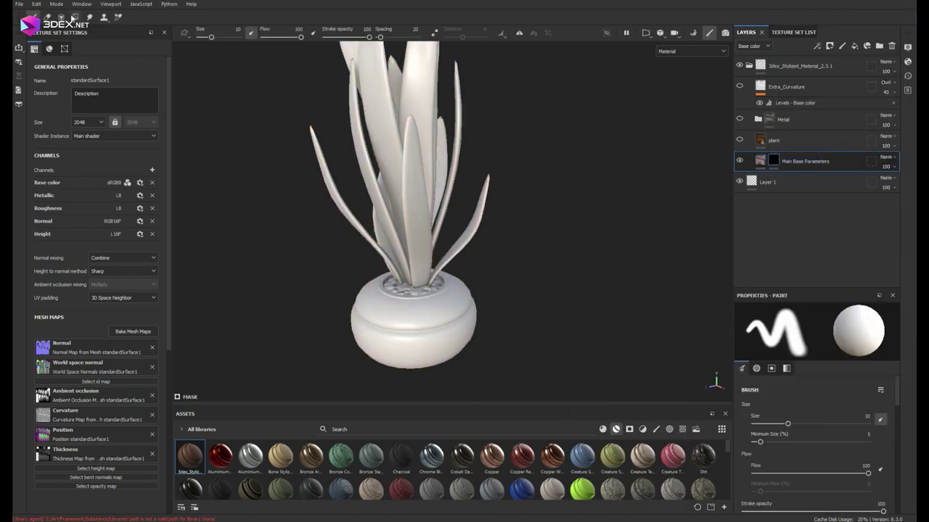
click(760, 161)
scroll(812, 391, down, 3)
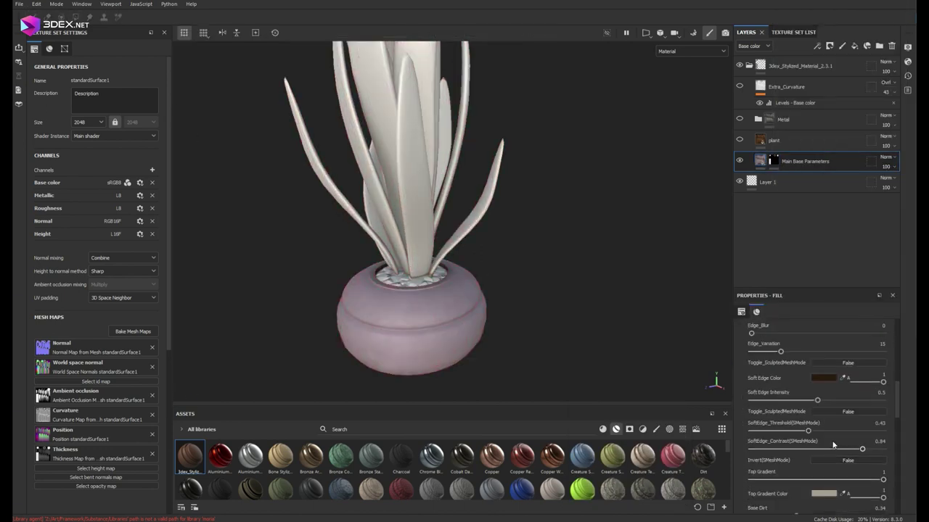
scroll(827, 436, down, 3)
scroll(832, 457, down, 2)
drag(808, 474, 801, 474)
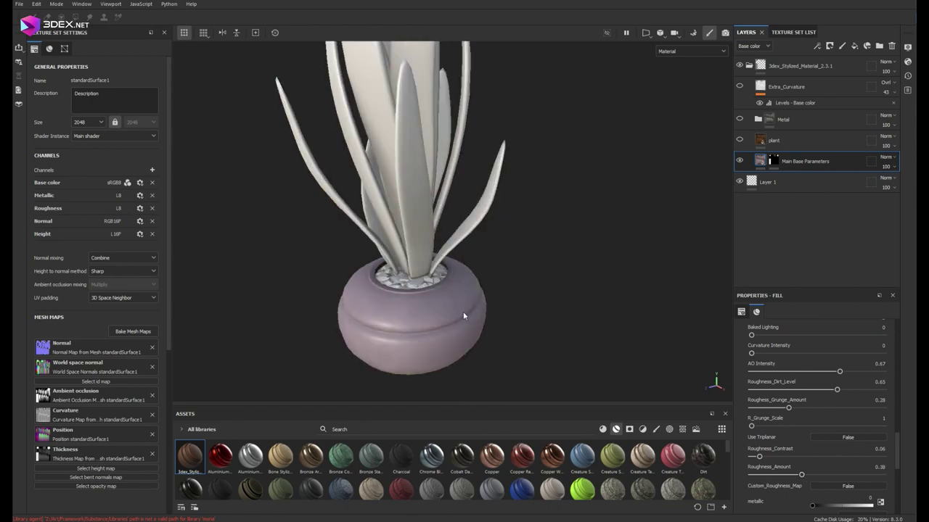
- Set the plant layer's Main_Color to a light leaf green
click(787, 140)
key(1)
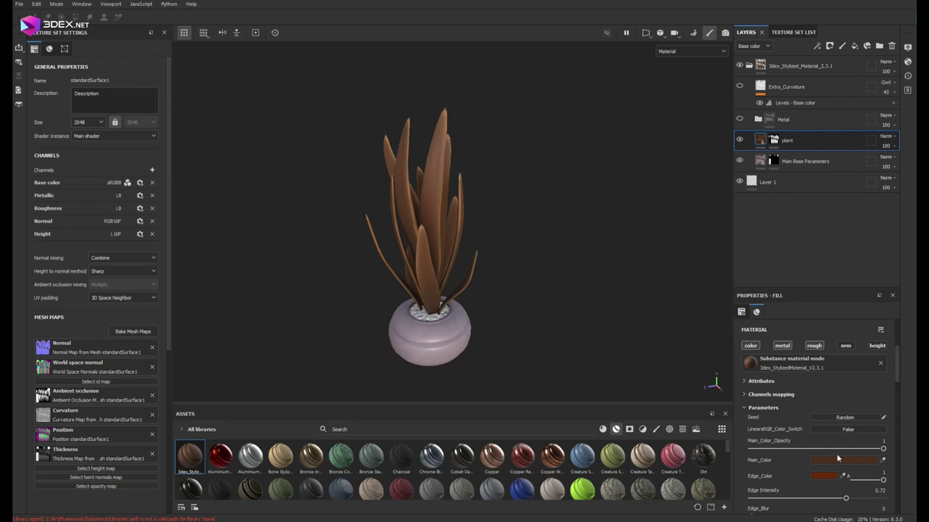
click(837, 459)
drag(759, 297, 657, 243)
click(724, 326)
drag(679, 331, 673, 313)
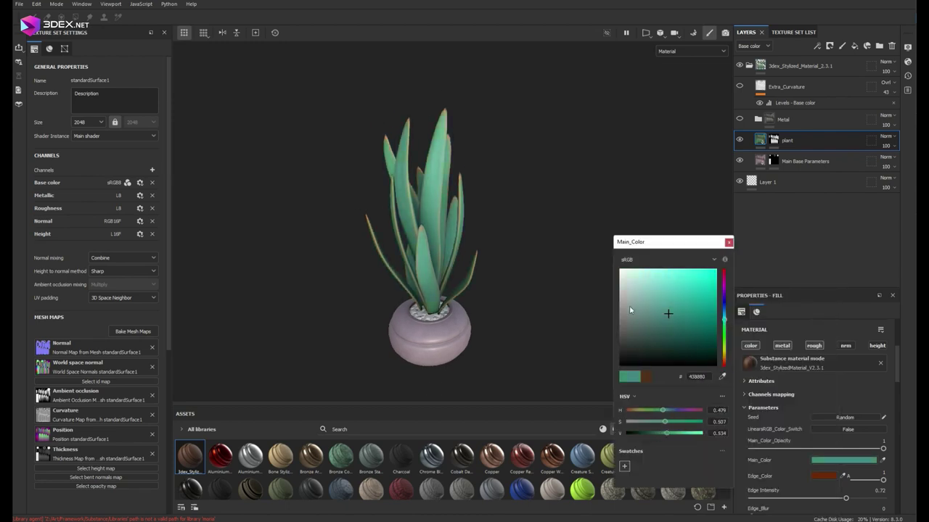
- Make the leaves' Edge_Color lilac
alt+drag(522, 290, 483, 279)
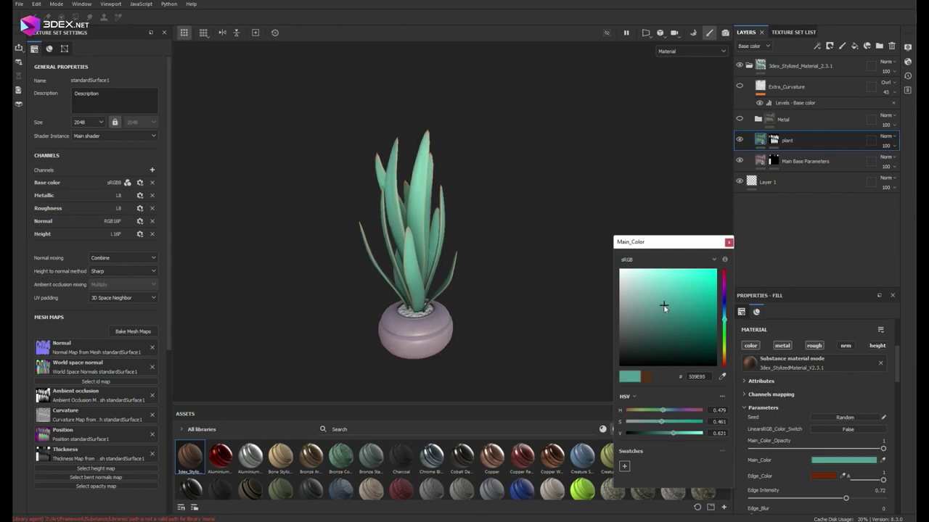
scroll(469, 247, up, 3)
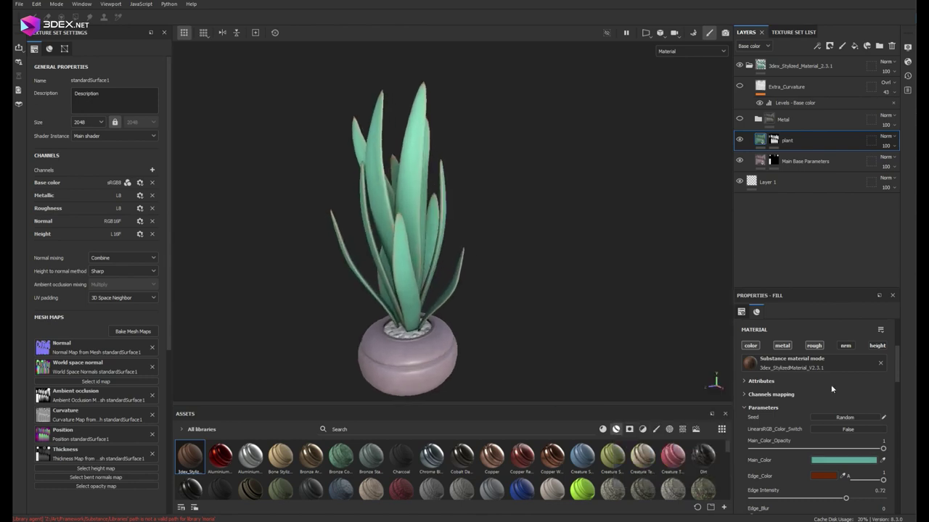
scroll(830, 385, down, 2)
click(823, 423)
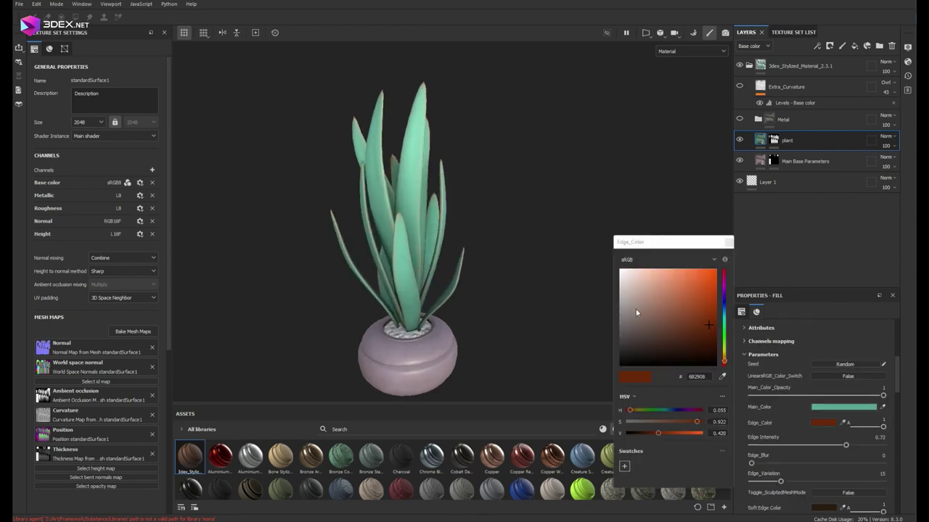
alt+drag(726, 291, 687, 292)
click(719, 307)
- Set the Top Gradient colour to a warm pale yellow
scroll(819, 436, down, 5)
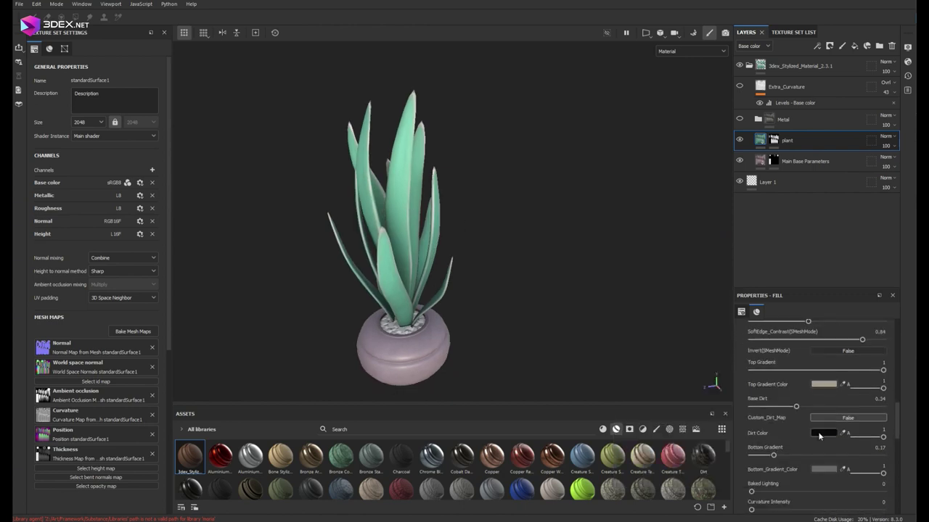
click(824, 385)
drag(724, 293, 725, 354)
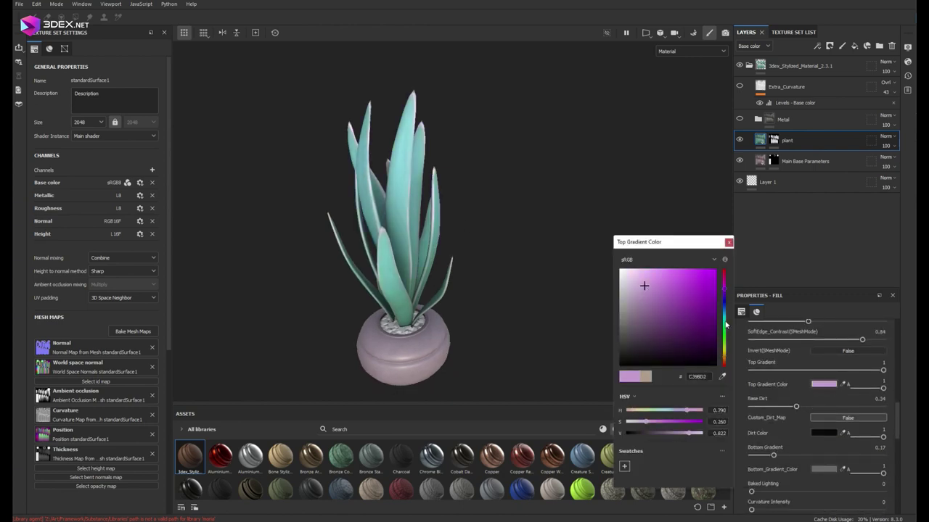
click(647, 270)
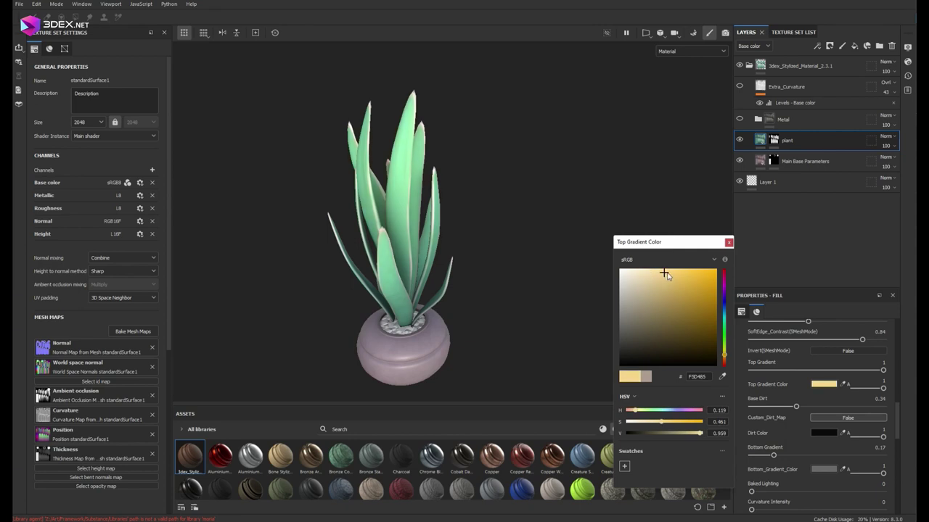
drag(724, 288, 724, 356)
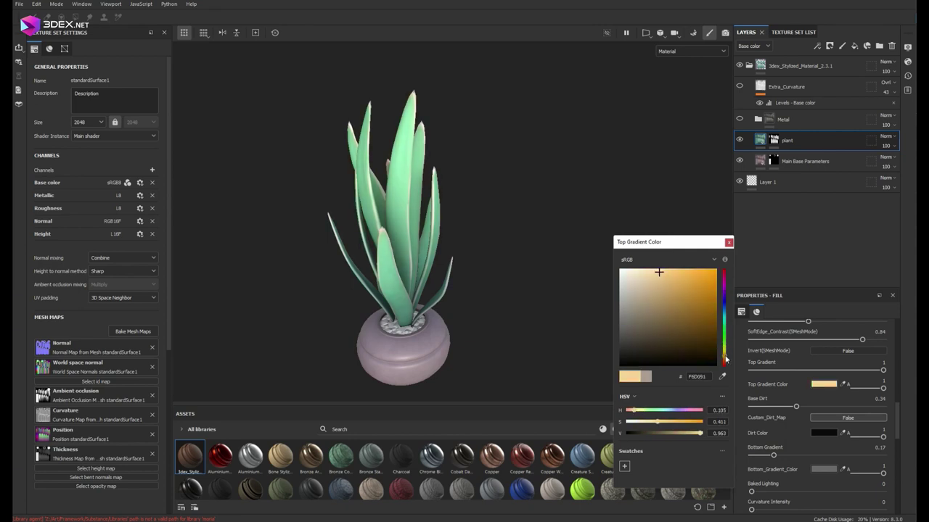
scroll(479, 239, down, 2)
scroll(478, 239, up, 2)
scroll(493, 251, down, 2)
scroll(534, 234, up, 3)
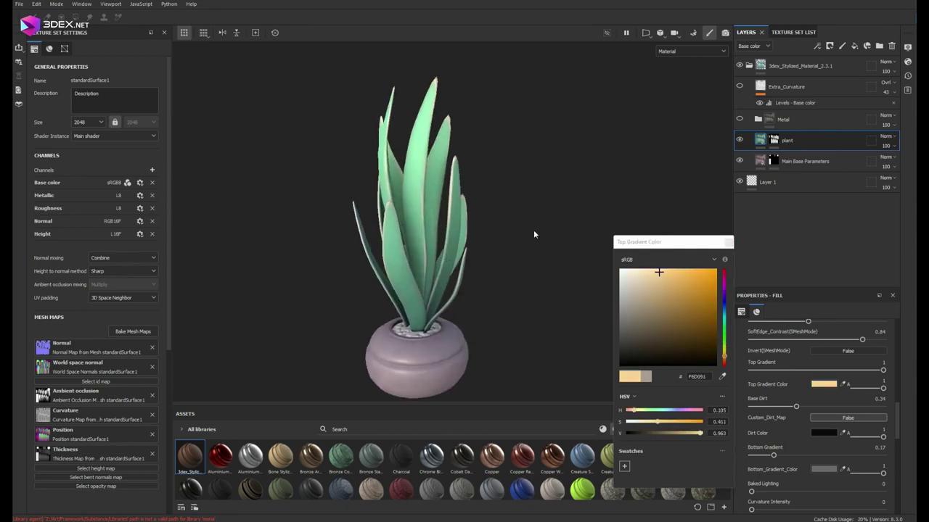
click(729, 242)
- Set the Bottom Gradient colour to dark blue with a strength of 0.45
scroll(811, 423, down, 3)
click(823, 389)
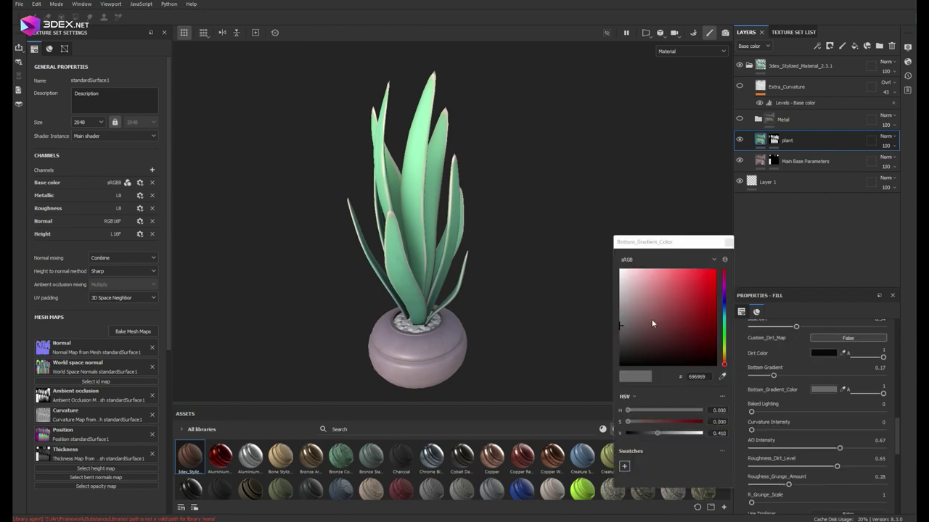
key(c)
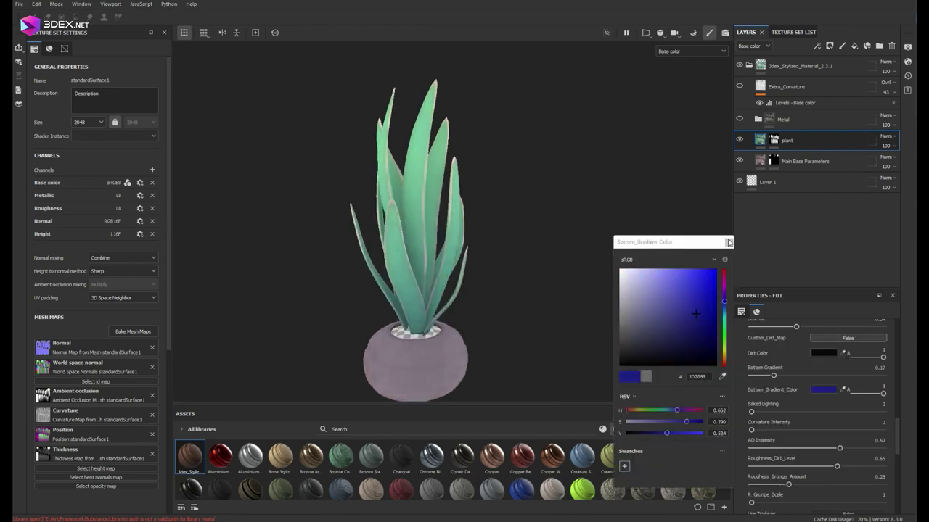
click(729, 242)
drag(773, 375, 811, 375)
key(m)
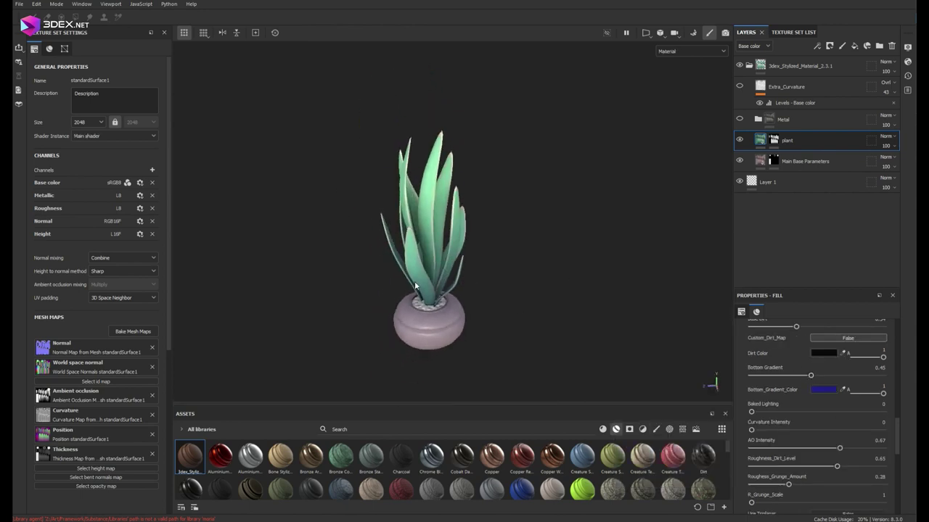
scroll(809, 410, down, 4)
alt+drag(459, 234, 442, 258)
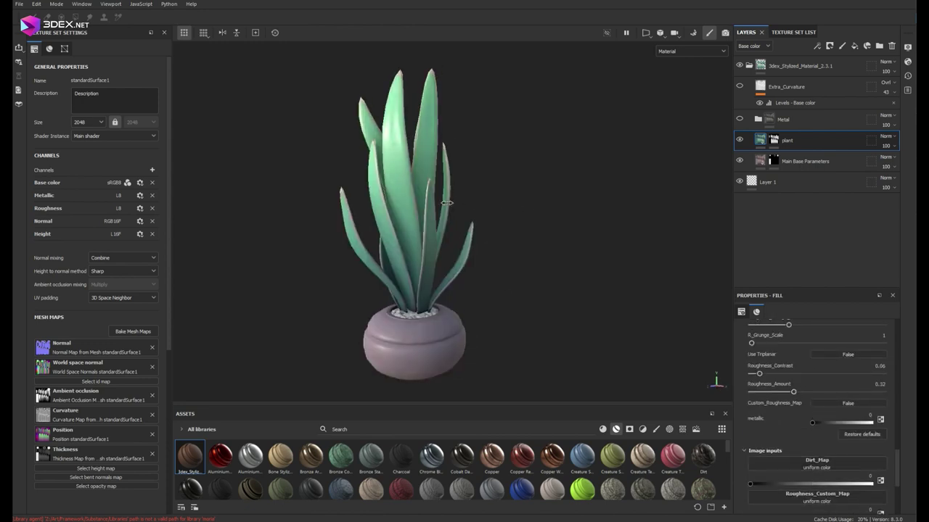
- Adjust the pot's lilac-grey Main_Color on the Main Base Parameters layer
click(806, 161)
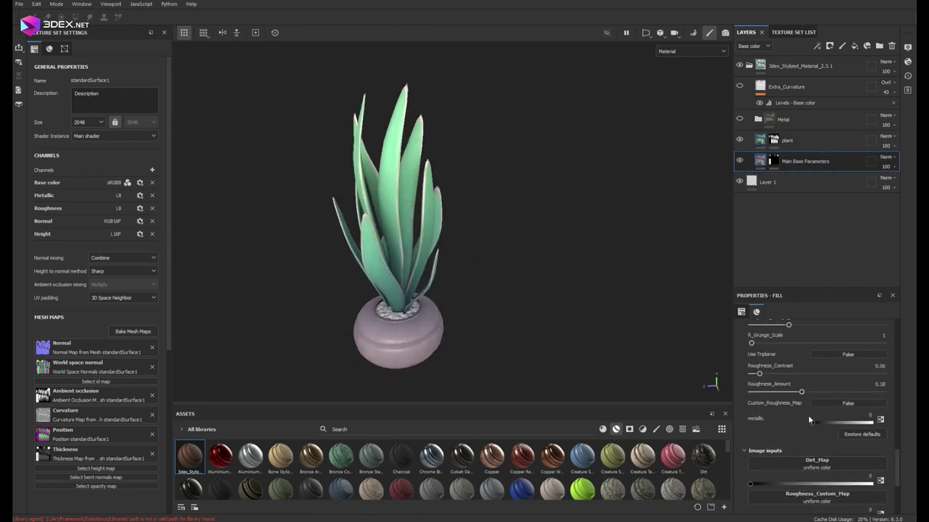
scroll(824, 400, up, 3)
click(844, 433)
drag(628, 300, 626, 307)
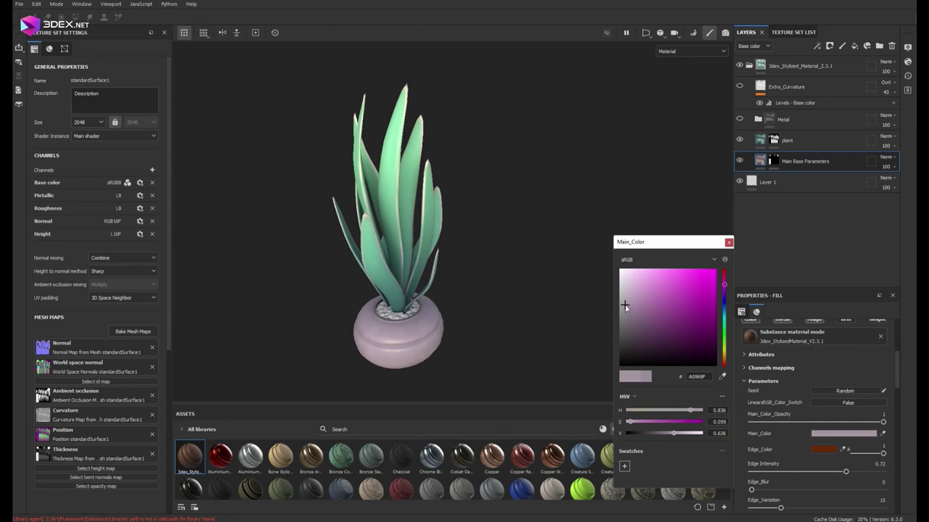
alt+drag(456, 314, 464, 327)
scroll(788, 467, down, 5)
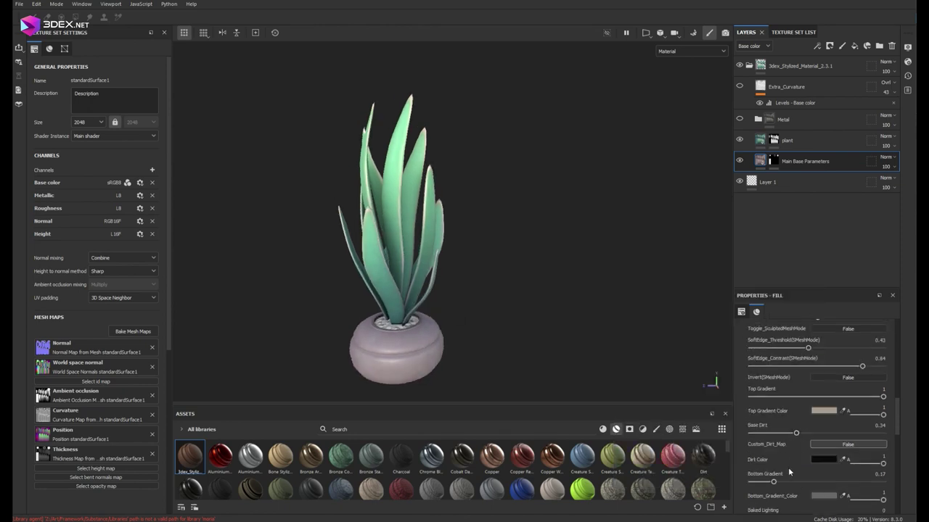
- Set the pot's Baked Lighting to 0.47 and Bottom Gradient to 0.27
click(823, 411)
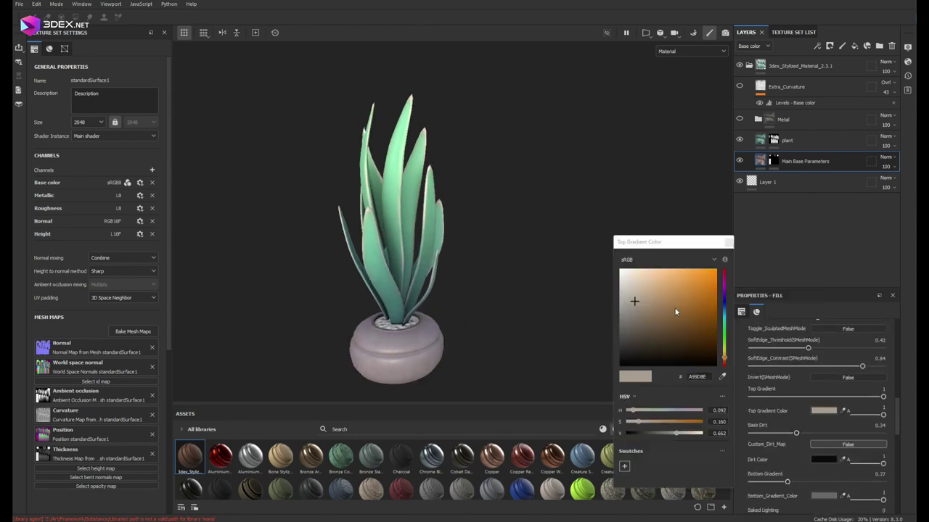
scroll(778, 430, down, 3)
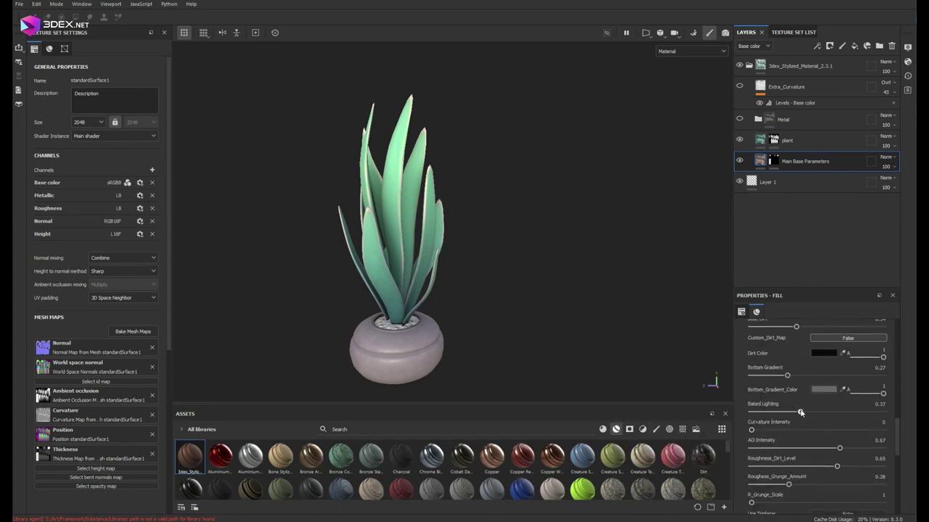
mouse_move(473, 331)
alt+mouse_down()
mouse_move(476, 290)
mouse_move(464, 292)
alt+mouse_up()
drag(800, 412, 845, 412)
alt+drag(472, 319, 461, 329)
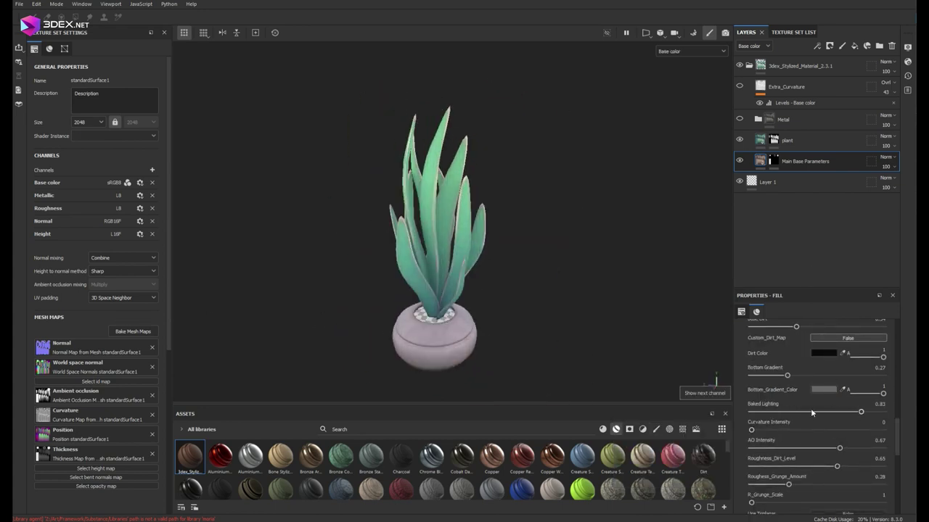
drag(844, 412, 812, 412)
mouse_move(469, 312)
alt+mouse_down()
mouse_move(504, 269)
mouse_move(472, 307)
alt+mouse_up()
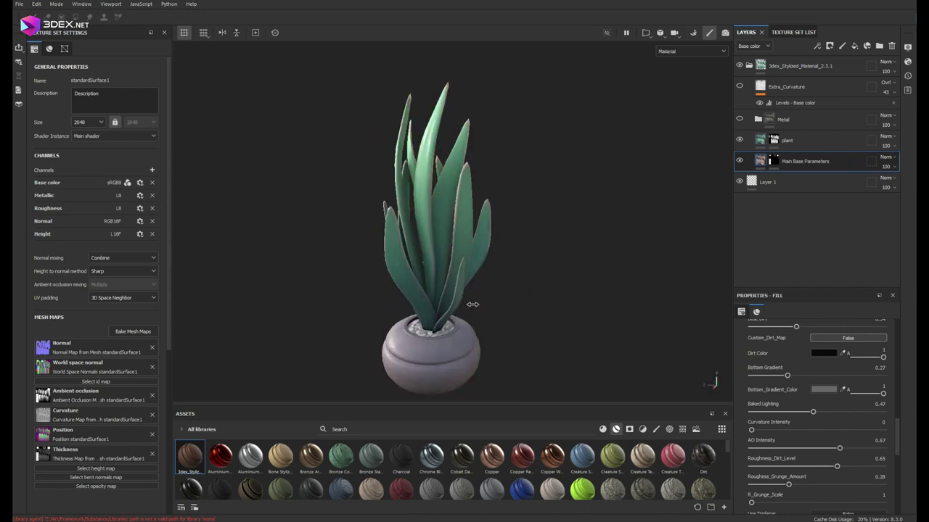
scroll(812, 435, down, 3)
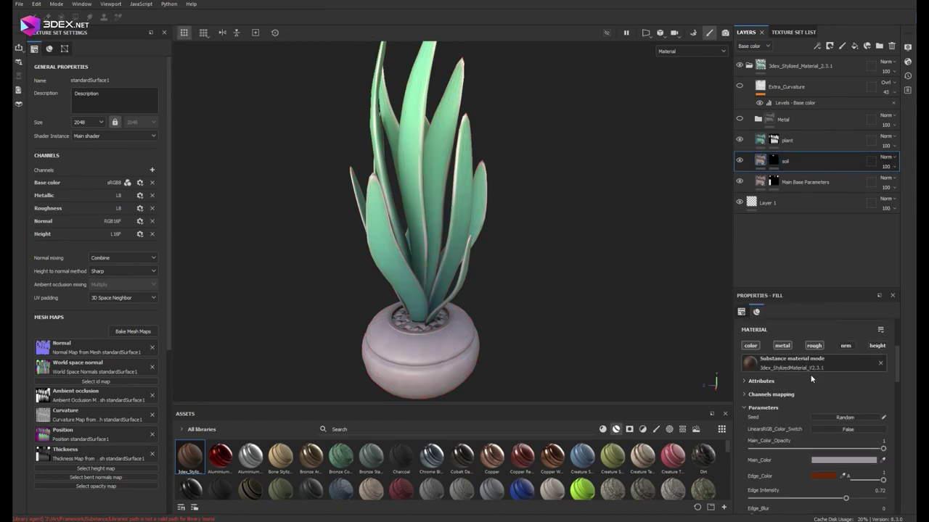
- Set the soil layer's Edge_Color to light pink in the base colour view
click(729, 242)
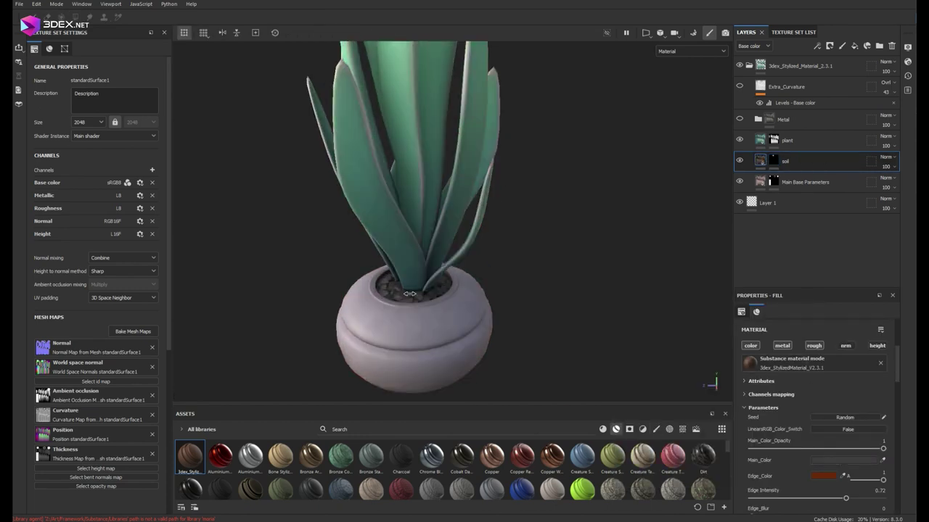
scroll(435, 326, up, 3)
key(c)
scroll(797, 435, down, 5)
scroll(797, 431, down, 3)
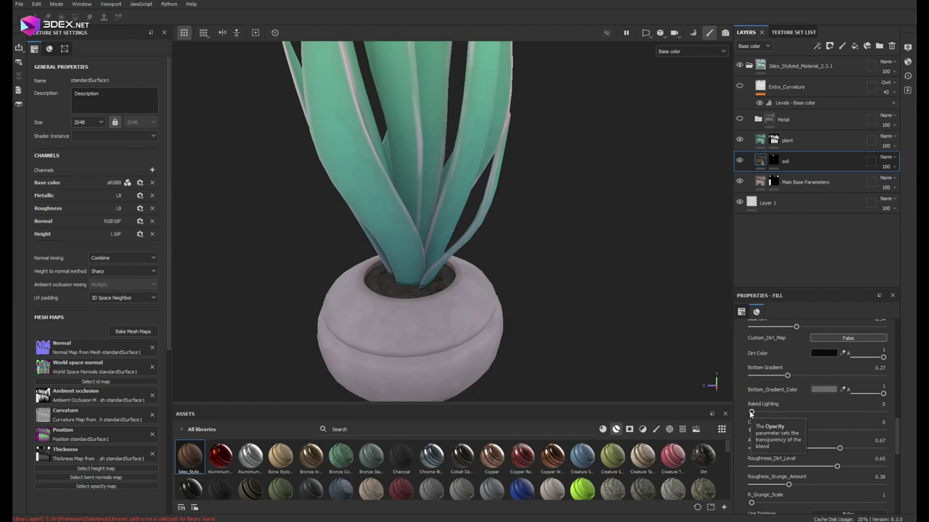
scroll(798, 413, up, 5)
scroll(834, 406, up, 5)
click(823, 422)
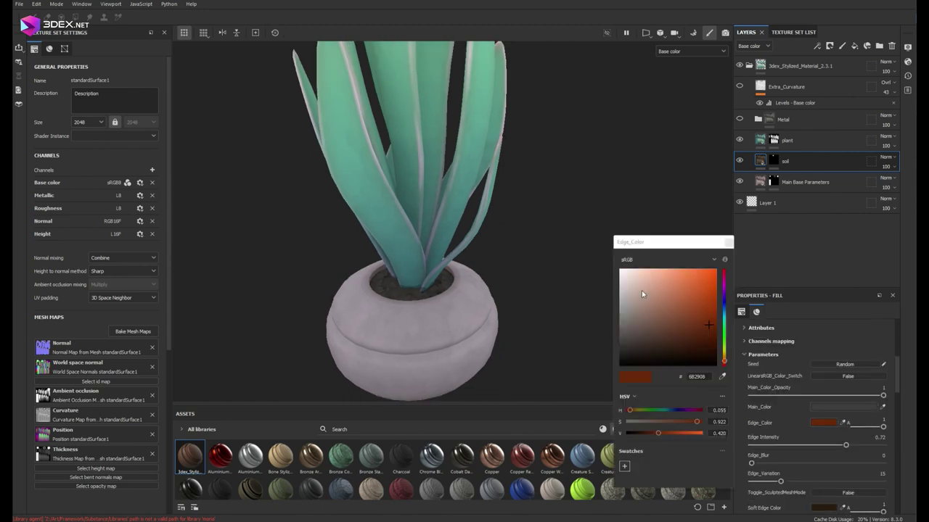
click(637, 280)
scroll(785, 420, down, 2)
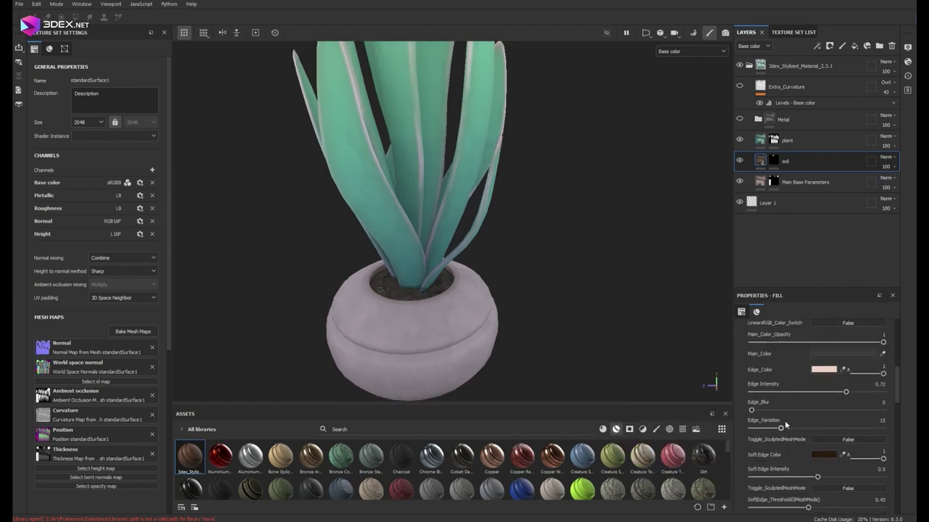
- Set Soft Edge Color to beige and move the Main Base Parameters copy below Metal
click(822, 455)
click(636, 288)
key(m)
mouse_move(453, 291)
alt+mouse_down()
mouse_move(446, 283)
mouse_move(462, 226)
alt+mouse_up()
key(f)
alt+right_drag(462, 226, 430, 228)
click(799, 183)
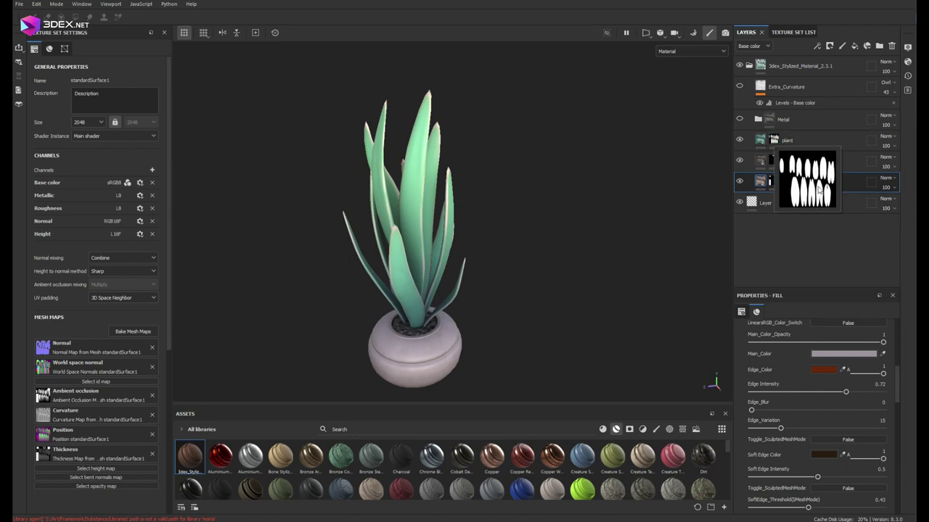
drag(813, 182, 803, 143)
- Give the tip layer a black mask and paint pink onto the tallest leaf tips
right_click(801, 140)
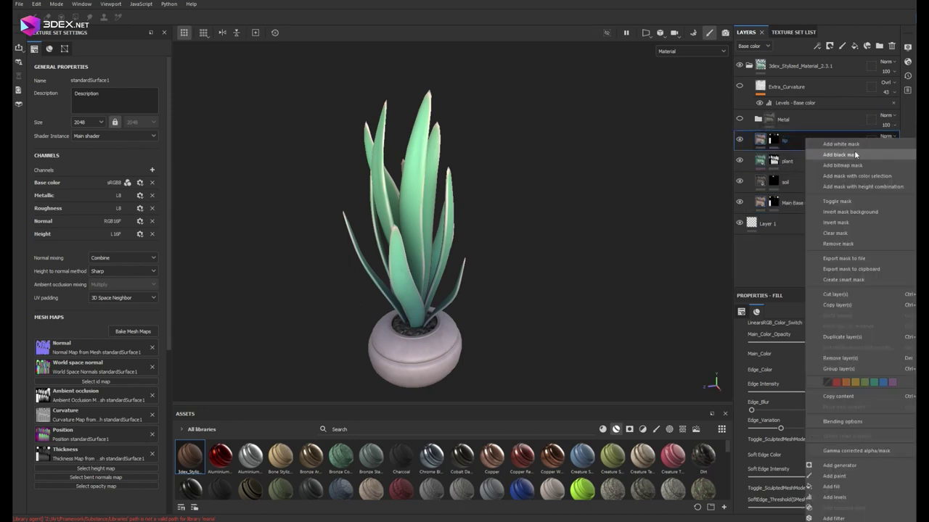
click(827, 152)
alt+drag(370, 109, 364, 122)
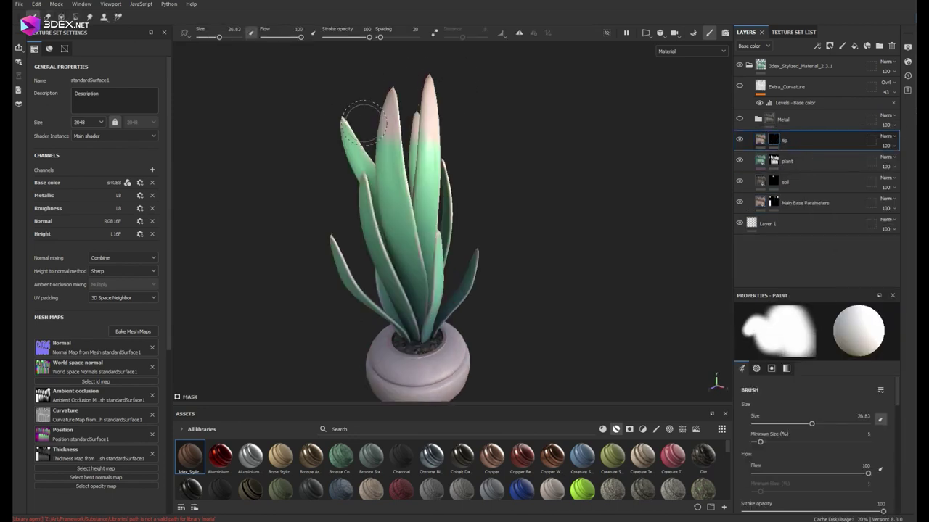
alt+drag(478, 177, 481, 196)
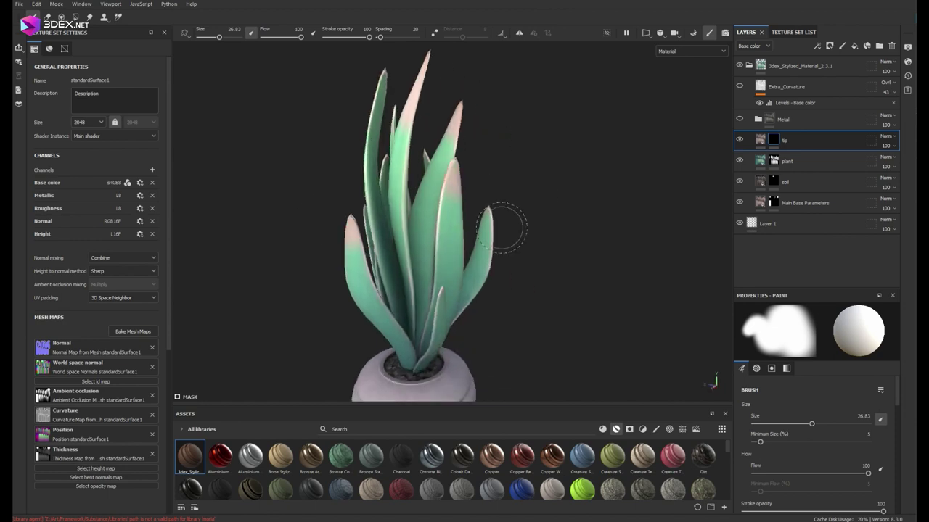
scroll(537, 213, down, 2)
alt+drag(537, 212, 332, 207)
scroll(327, 208, up, 3)
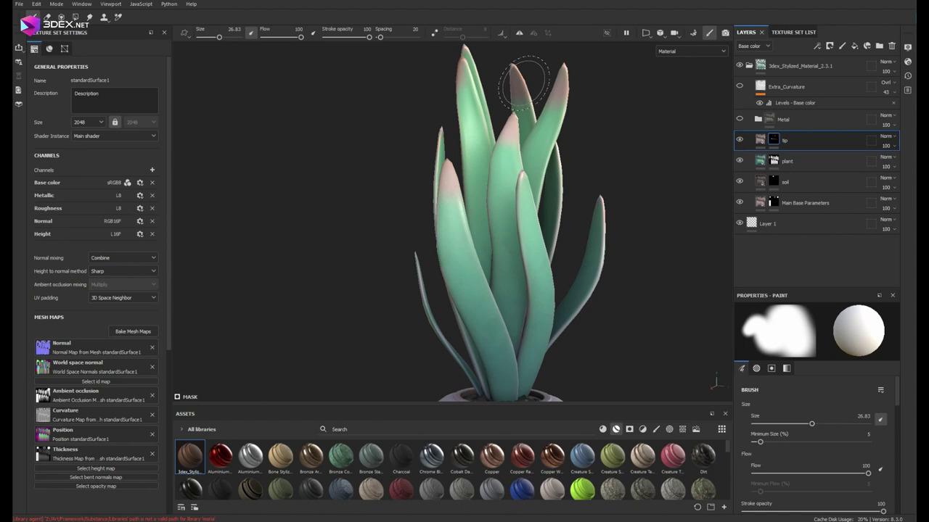
- Paint pink onto the nearer leaf tips
mouse_move(479, 195)
alt+mouse_down()
mouse_move(460, 210)
mouse_move(602, 145)
mouse_move(383, 207)
mouse_move(414, 175)
mouse_move(529, 182)
mouse_move(526, 128)
mouse_move(441, 66)
alt+mouse_up()
scroll(483, 193, up, 3)
scroll(414, 174, down, 2)
scroll(506, 145, up, 2)
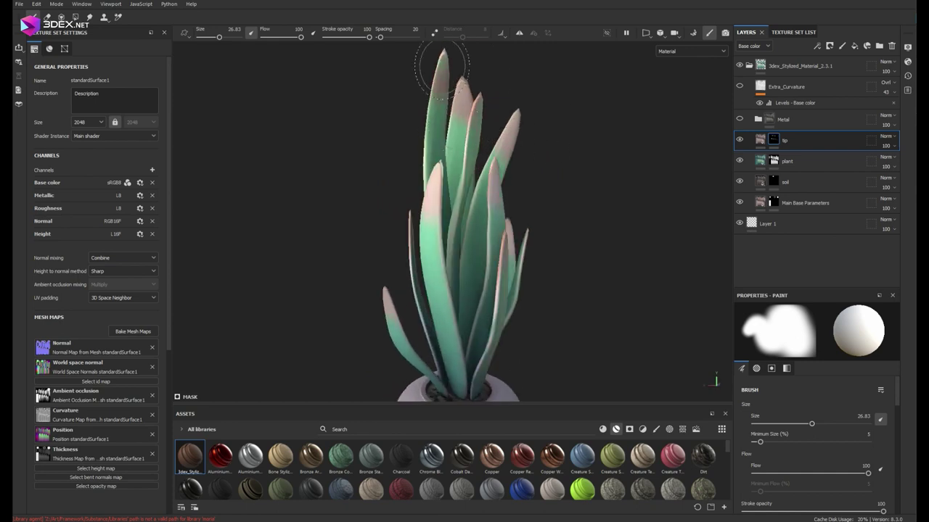
scroll(500, 105, down, 2)
alt+drag(500, 105, 665, 193)
scroll(665, 193, up, 2)
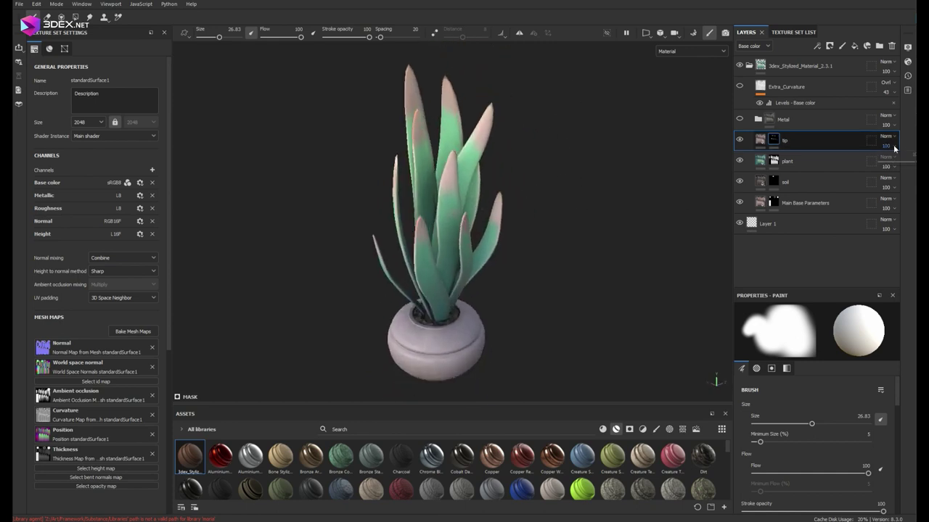
- Lower the tip layer's opacity to 51
drag(899, 164, 901, 163)
alt+drag(602, 196, 540, 196)
scroll(494, 168, up, 2)
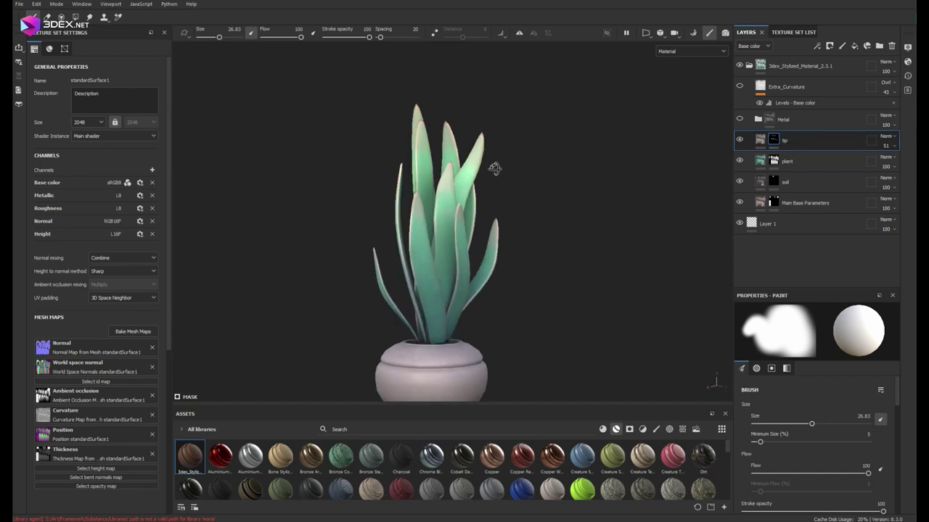
scroll(464, 170, up, 2)
- Switch to the tip layer's mask and lower the brush stroke opacity to 45
click(759, 140)
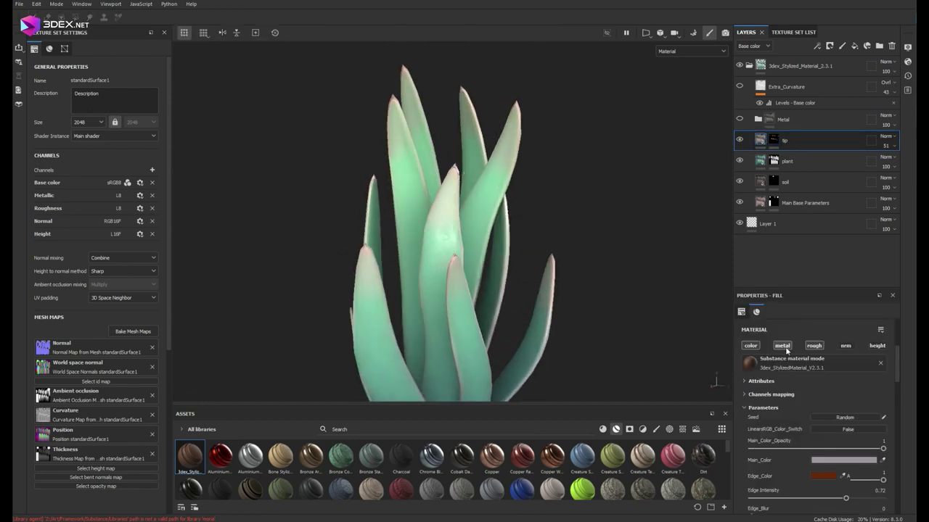
scroll(600, 278, down, 2)
scroll(475, 249, down, 2)
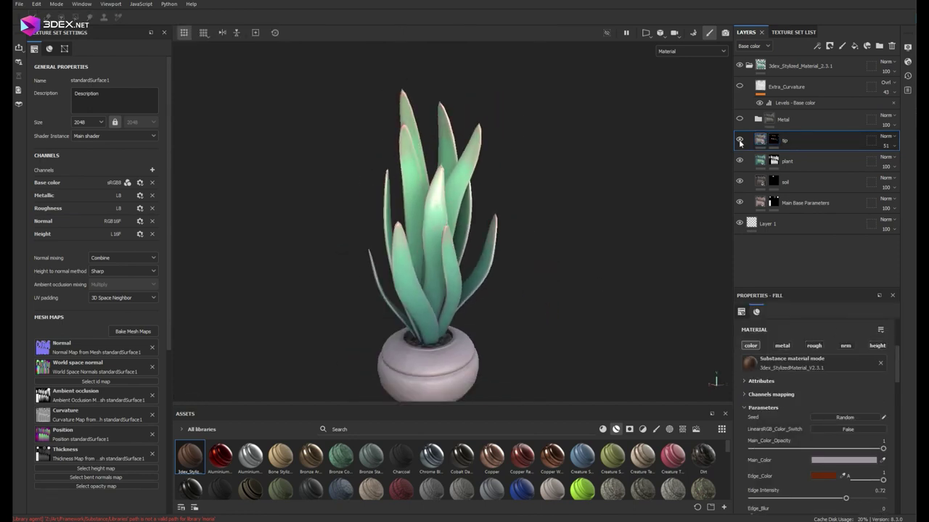
click(773, 139)
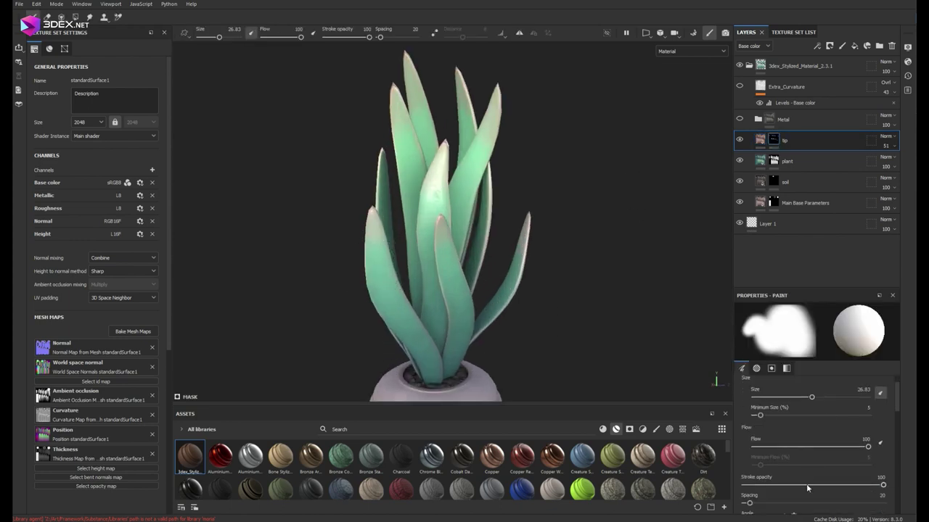
scroll(450, 251, up, 4)
mouse_move(435, 131)
alt+mouse_down()
mouse_move(384, 201)
mouse_move(452, 172)
alt+mouse_up()
- Blend faint pink into more of the leaf tips
alt+drag(499, 116, 425, 196)
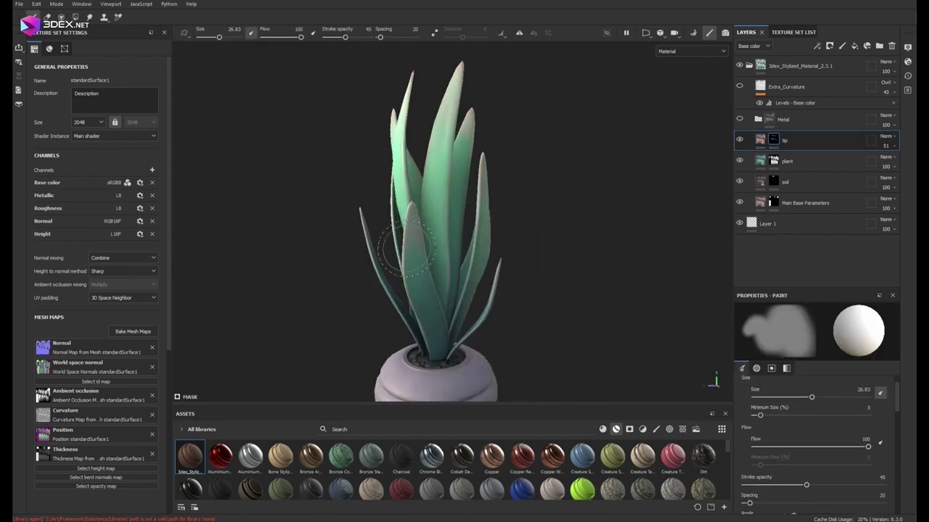
mouse_move(487, 218)
alt+mouse_down()
mouse_move(508, 280)
mouse_move(467, 238)
mouse_move(322, 232)
mouse_move(396, 189)
alt+mouse_up()
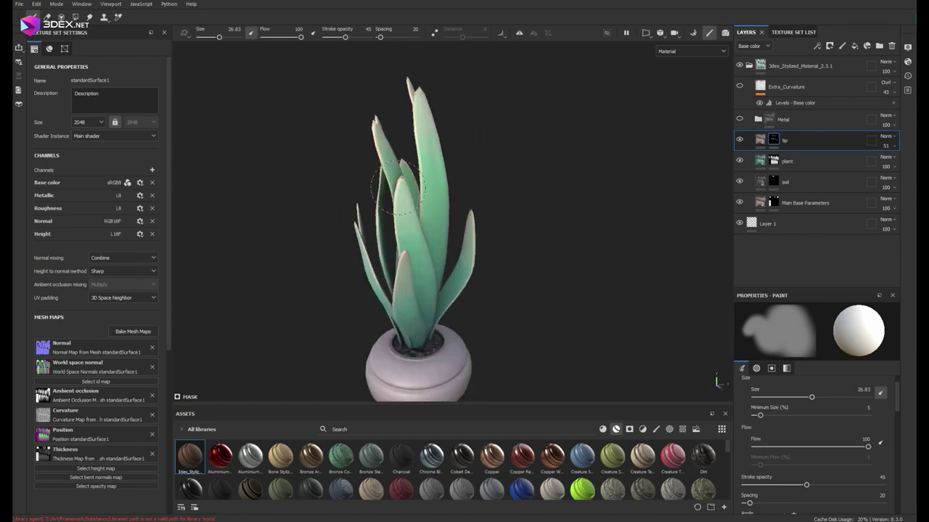
mouse_move(526, 175)
alt+mouse_down()
mouse_move(515, 245)
mouse_move(381, 297)
mouse_move(461, 219)
mouse_move(552, 239)
alt+mouse_up()
click(806, 202)
- Set the pot's Main_Color to a soft lavender
click(842, 460)
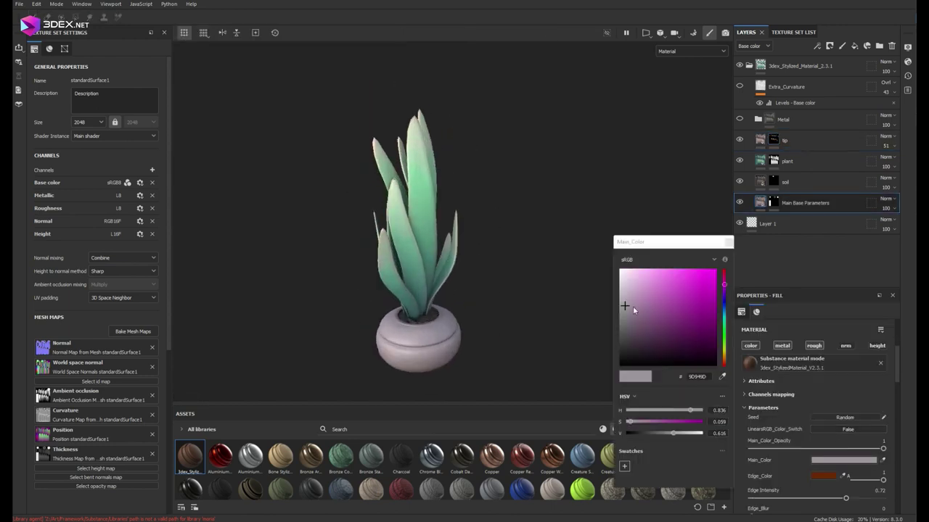
click(724, 356)
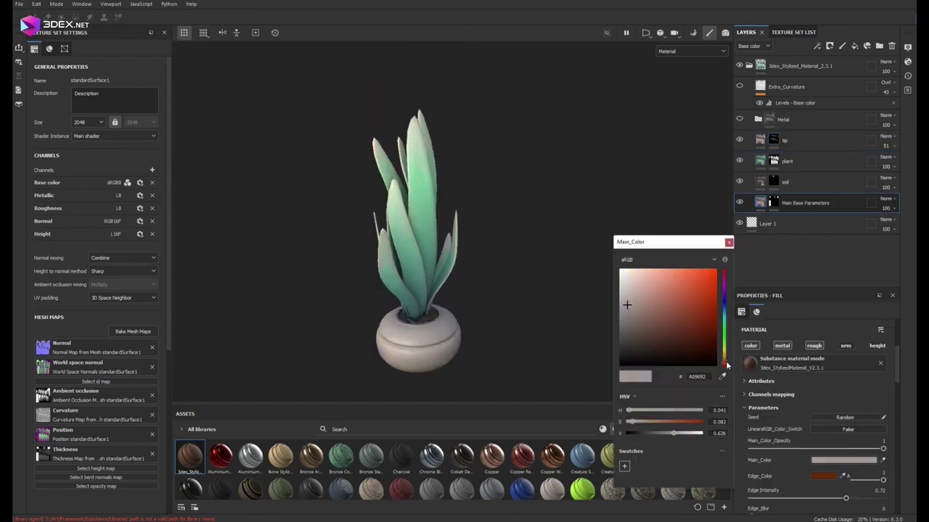
click(450, 301)
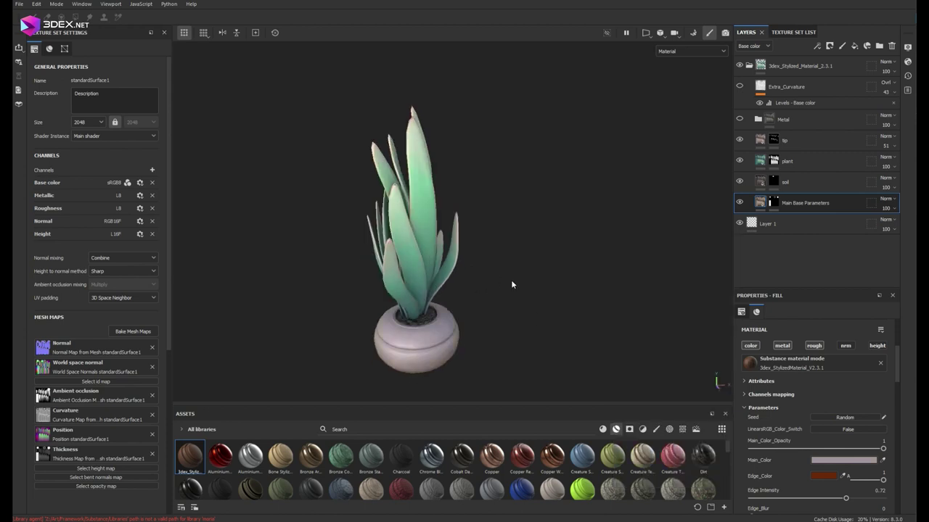
alt+drag(510, 279, 493, 305)
- Turn on viewport shadows and check the channel views before returning to Material
click(906, 47)
click(733, 268)
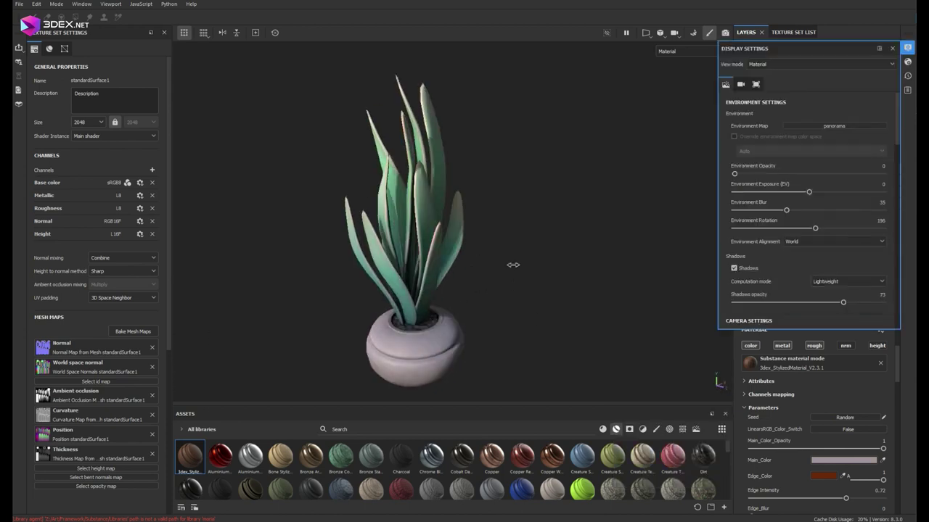
click(906, 47)
key(c)
key(c)
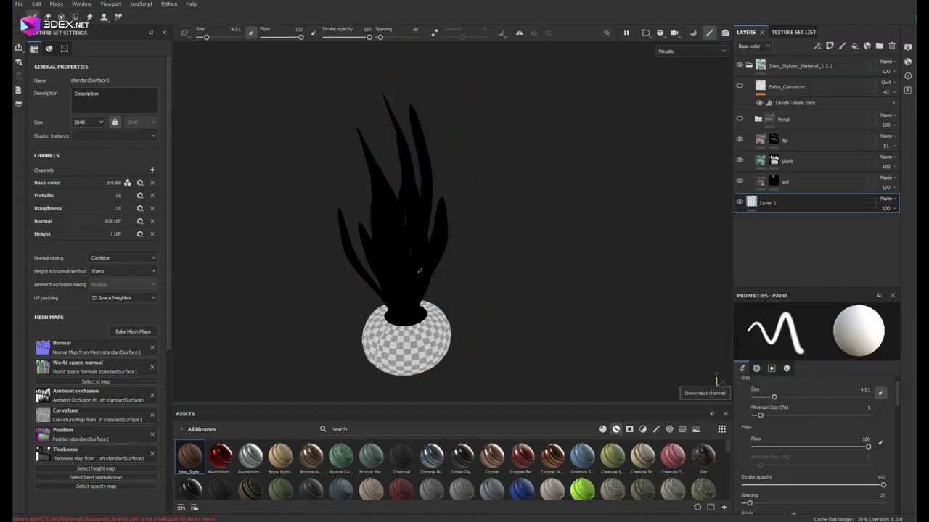
key(c)
key(m)
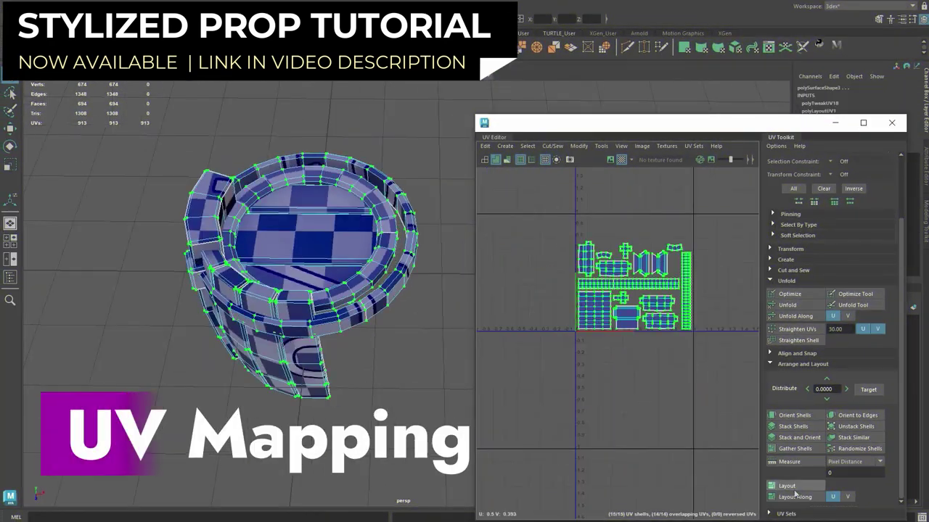
- Switch the barrel mesh to Edge mode from the right-click marking menu
right_drag(396, 153, 378, 173)
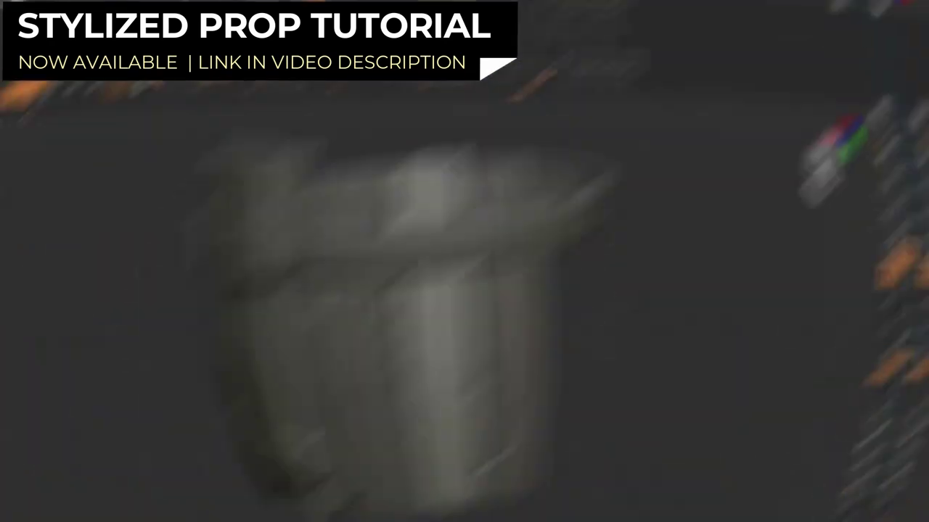